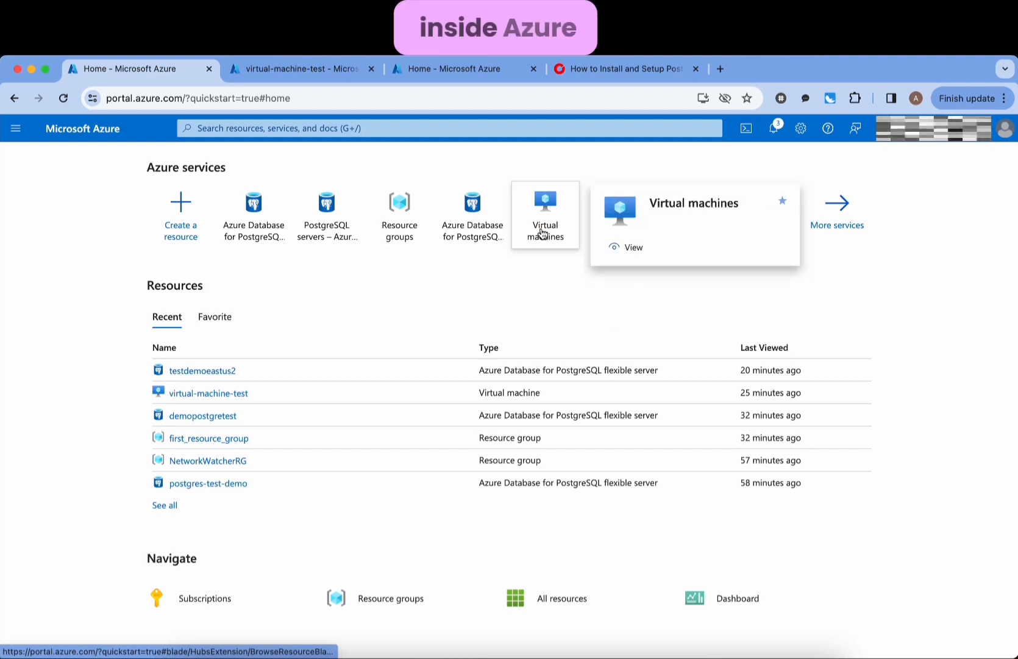
- Draw circles labelled P and V with two arrows linking them
{"action": "left_click", "coordinate": [933, 340]}
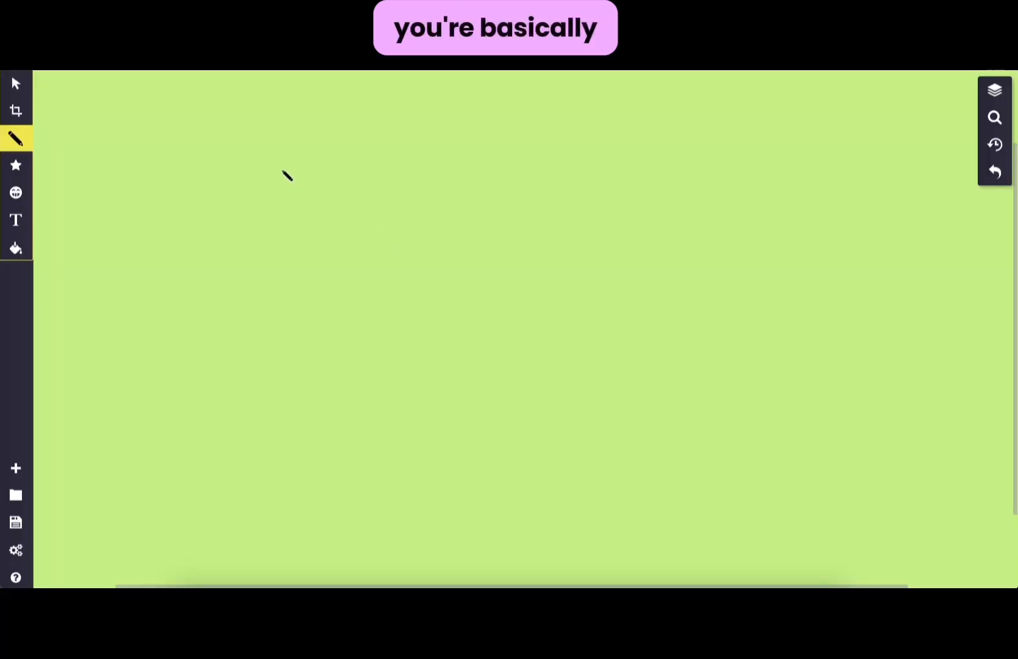
{"action": "mouse_move", "coordinate": [280, 168]}
{"action": "left_mouse_down"}
{"action": "mouse_move", "coordinate": [247, 172]}
{"action": "mouse_move", "coordinate": [238, 297]}
{"action": "mouse_move", "coordinate": [371, 222]}
{"action": "mouse_move", "coordinate": [279, 169]}
{"action": "mouse_move", "coordinate": [270, 274]}
{"action": "left_mouse_up"}
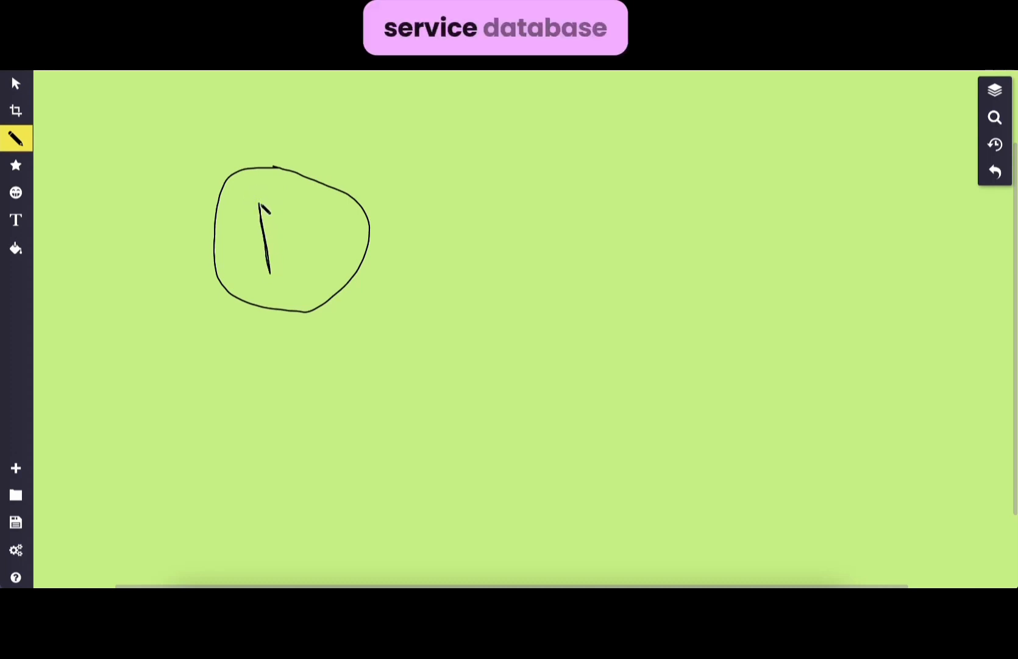
{"action": "mouse_move", "coordinate": [260, 205]}
{"action": "left_mouse_down"}
{"action": "mouse_move", "coordinate": [298, 228]}
{"action": "mouse_move", "coordinate": [266, 248]}
{"action": "left_mouse_up"}
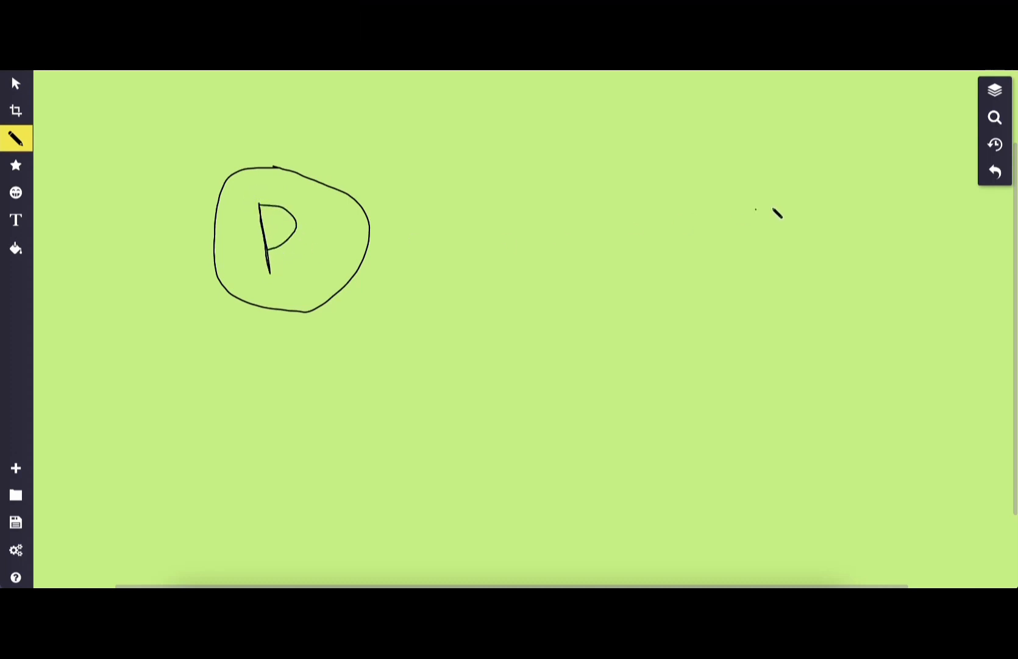
{"action": "mouse_move", "coordinate": [709, 168]}
{"action": "left_mouse_down"}
{"action": "mouse_move", "coordinate": [609, 266]}
{"action": "mouse_move", "coordinate": [755, 259]}
{"action": "mouse_move", "coordinate": [715, 161]}
{"action": "left_mouse_up"}
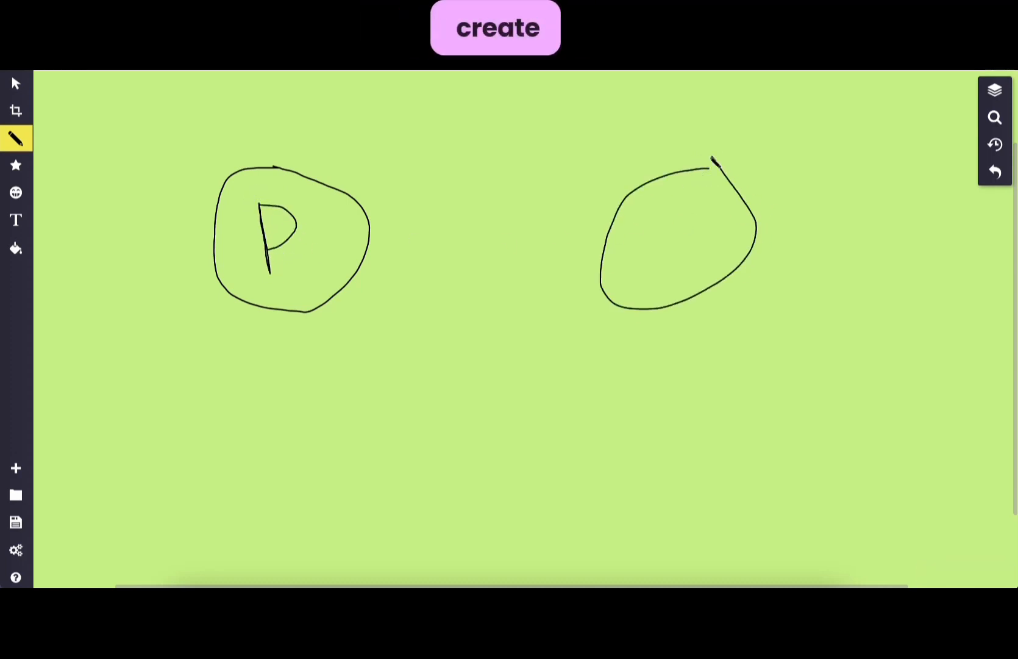
{"action": "mouse_move", "coordinate": [658, 211]}
{"action": "left_mouse_down"}
{"action": "mouse_move", "coordinate": [675, 259]}
{"action": "mouse_move", "coordinate": [692, 208]}
{"action": "left_mouse_up"}
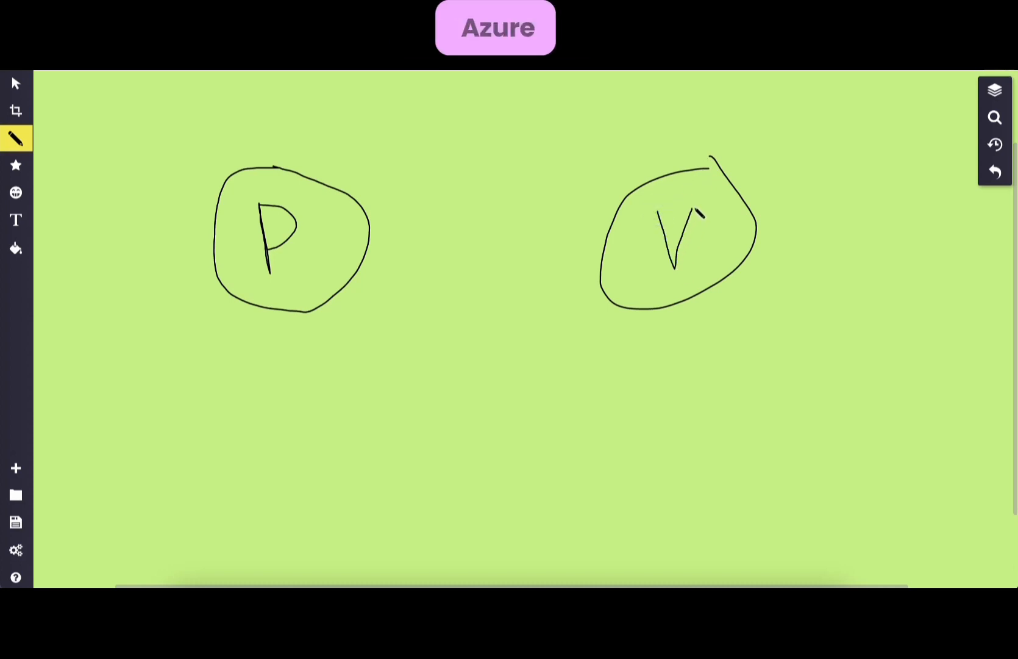
{"action": "mouse_move", "coordinate": [568, 220]}
{"action": "left_mouse_down"}
{"action": "mouse_move", "coordinate": [415, 222]}
{"action": "mouse_move", "coordinate": [389, 202]}
{"action": "mouse_move", "coordinate": [409, 198]}
{"action": "left_mouse_up"}
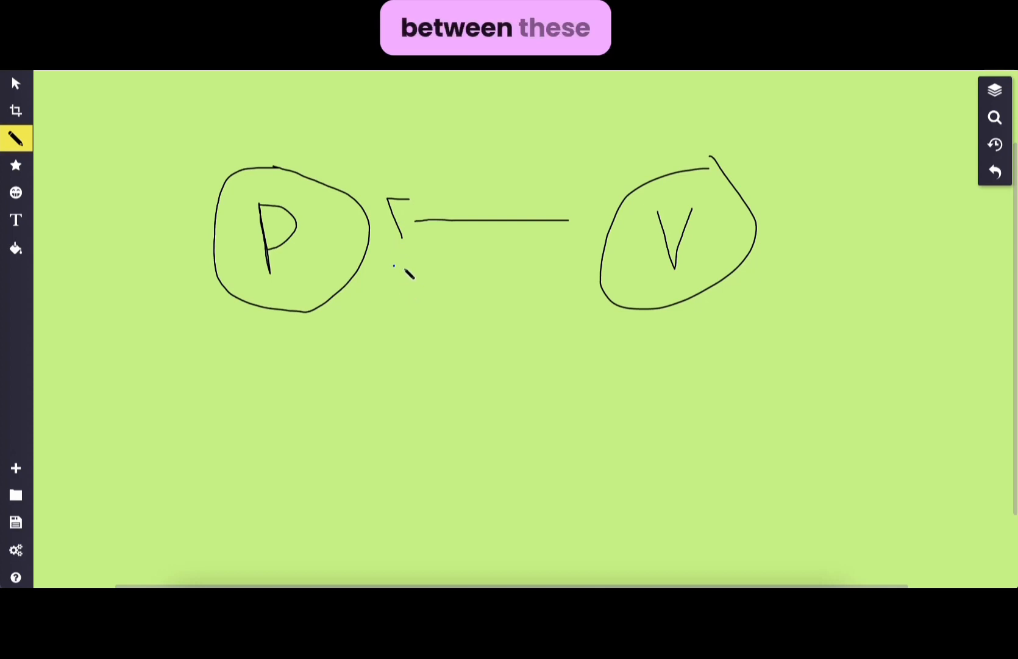
{"action": "mouse_move", "coordinate": [393, 266]}
{"action": "left_mouse_down"}
{"action": "mouse_move", "coordinate": [575, 269]}
{"action": "mouse_move", "coordinate": [553, 303]}
{"action": "left_mouse_up"}
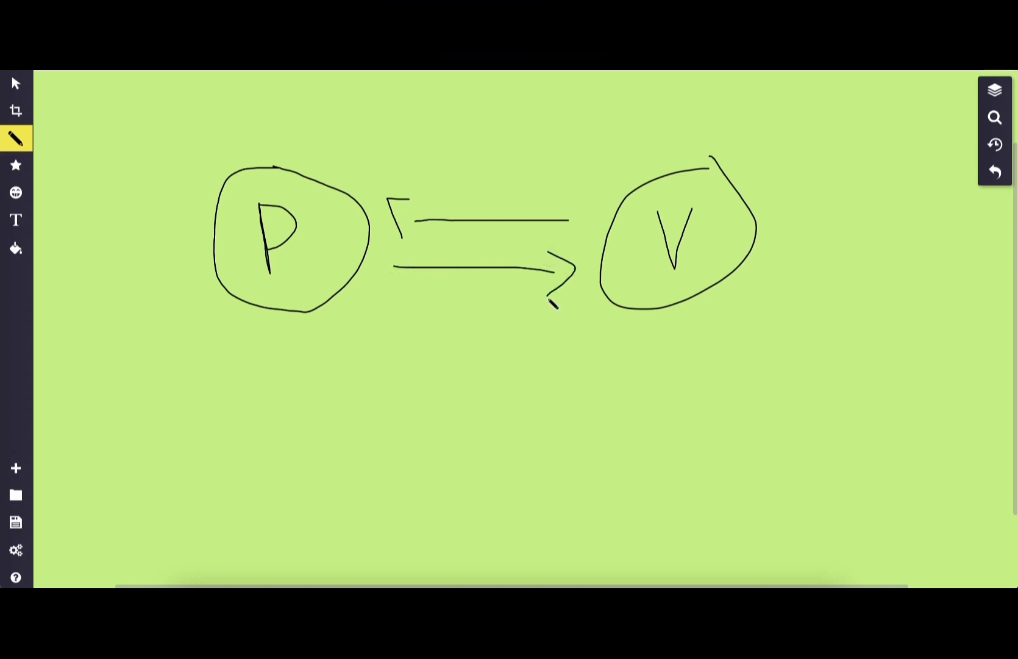
- Add an L circle below, a crossed-out L-to-P arrow, an L-to-V arrow and a curved P-V-L path
{"action": "mouse_move", "coordinate": [452, 415]}
{"action": "left_mouse_down"}
{"action": "mouse_move", "coordinate": [420, 503]}
{"action": "mouse_move", "coordinate": [523, 454]}
{"action": "mouse_move", "coordinate": [443, 412]}
{"action": "mouse_move", "coordinate": [442, 487]}
{"action": "mouse_move", "coordinate": [482, 490]}
{"action": "left_mouse_up"}
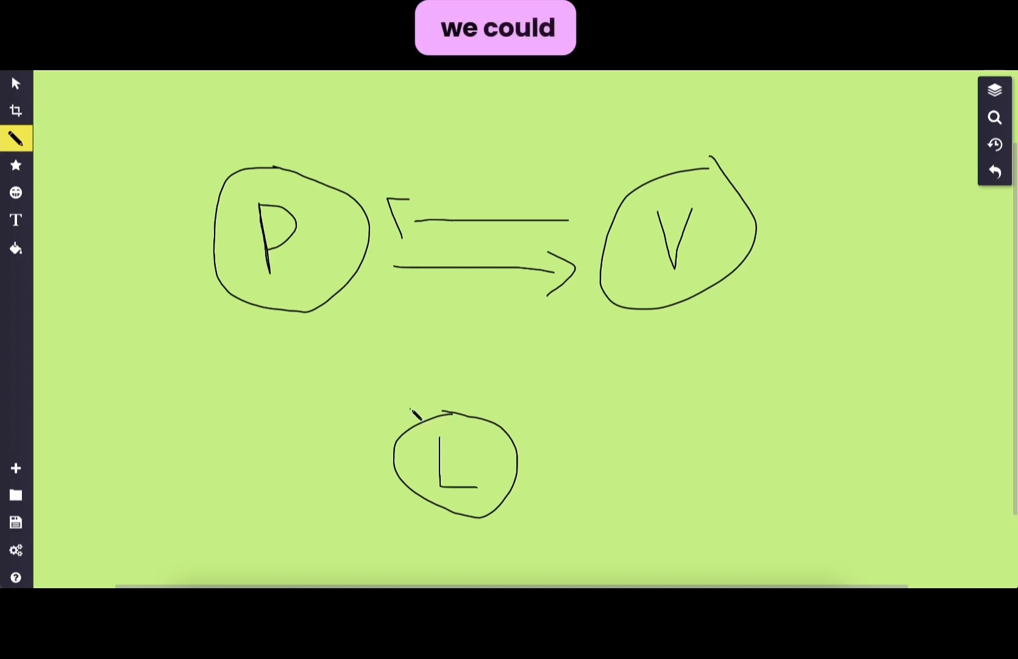
{"action": "mouse_move", "coordinate": [410, 408]}
{"action": "left_mouse_down"}
{"action": "mouse_move", "coordinate": [347, 309]}
{"action": "mouse_move", "coordinate": [358, 300]}
{"action": "left_mouse_up"}
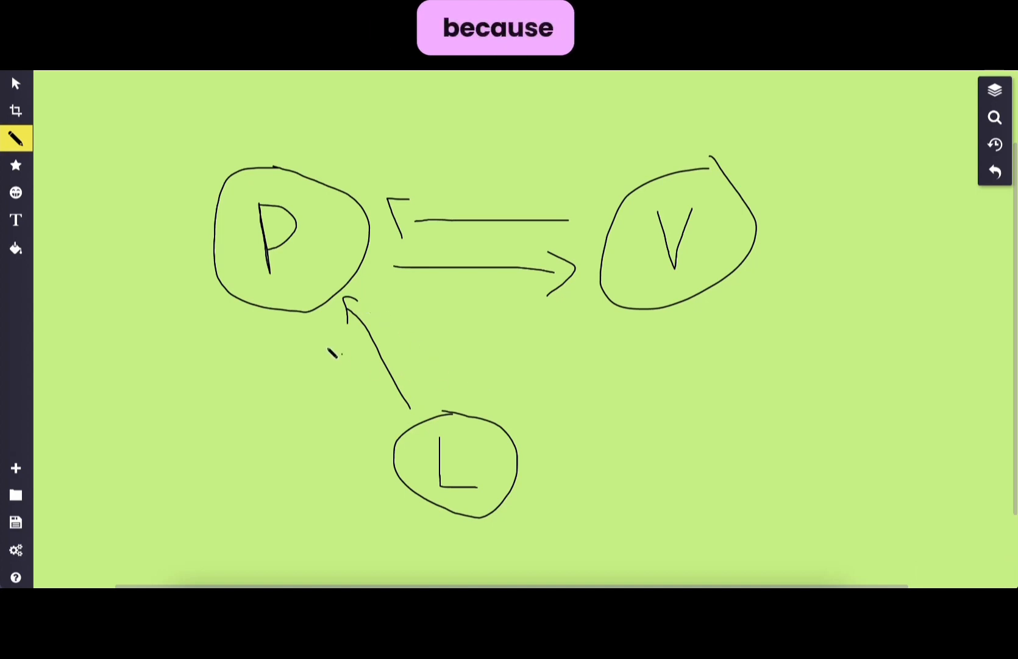
{"action": "left_click_drag", "start_coordinate": [322, 343], "coordinate": [437, 357]}
{"action": "left_click_drag", "start_coordinate": [372, 400], "coordinate": [378, 327]}
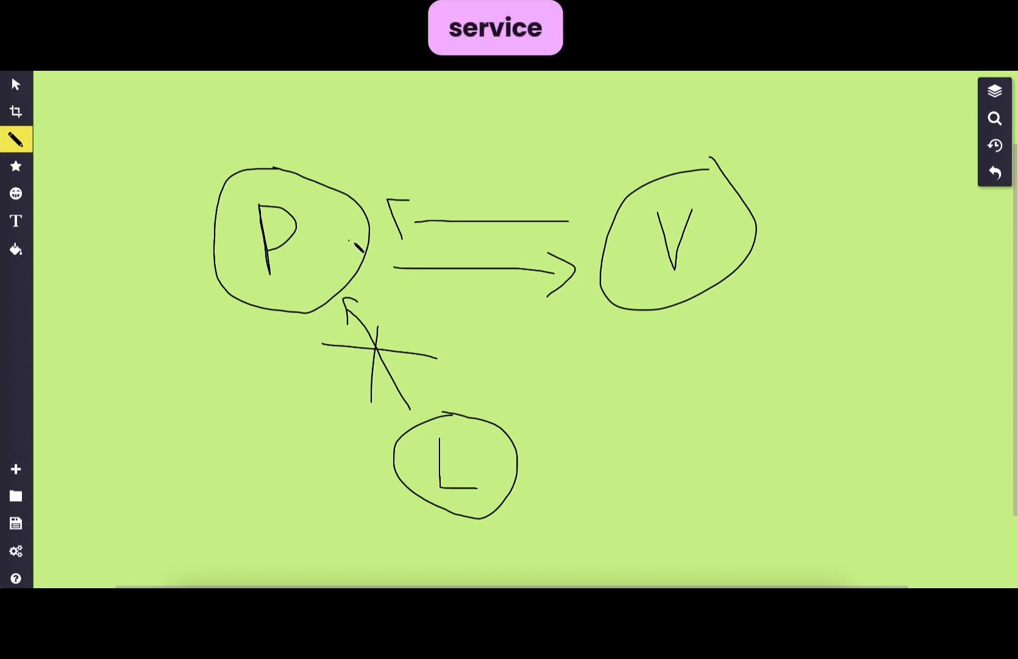
{"action": "mouse_move", "coordinate": [518, 422]}
{"action": "left_mouse_down"}
{"action": "mouse_move", "coordinate": [587, 324]}
{"action": "mouse_move", "coordinate": [592, 364]}
{"action": "left_mouse_up"}
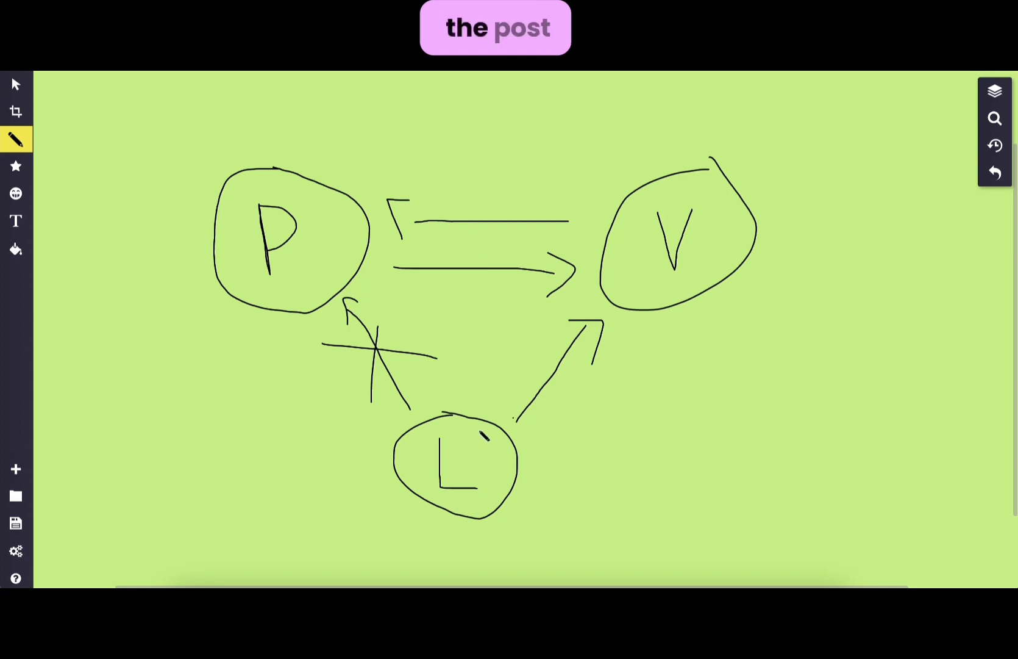
{"action": "mouse_move", "coordinate": [397, 208]}
{"action": "left_mouse_down"}
{"action": "mouse_move", "coordinate": [612, 300]}
{"action": "mouse_move", "coordinate": [551, 408]}
{"action": "mouse_move", "coordinate": [594, 373]}
{"action": "mouse_move", "coordinate": [433, 227]}
{"action": "mouse_move", "coordinate": [537, 249]}
{"action": "mouse_move", "coordinate": [547, 430]}
{"action": "mouse_move", "coordinate": [588, 401]}
{"action": "mouse_move", "coordinate": [427, 221]}
{"action": "mouse_move", "coordinate": [596, 338]}
{"action": "left_mouse_up"}
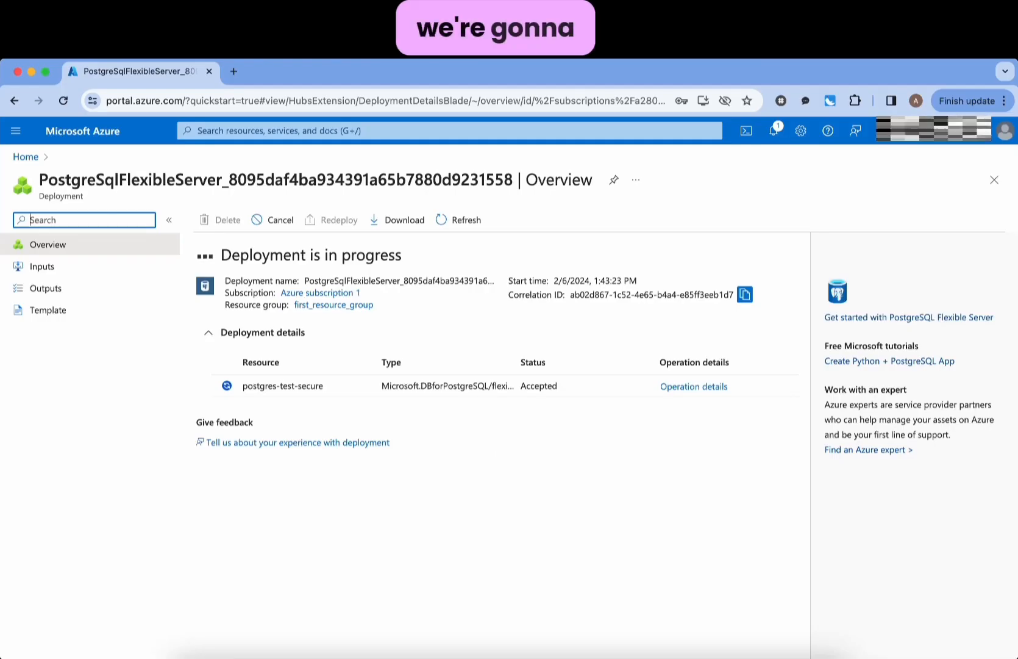
- Find Virtual machines through the portal search and start a new Azure virtual machine
{"action": "left_click", "coordinate": [406, 129]}
{"action": "type", "text": "virtual"}
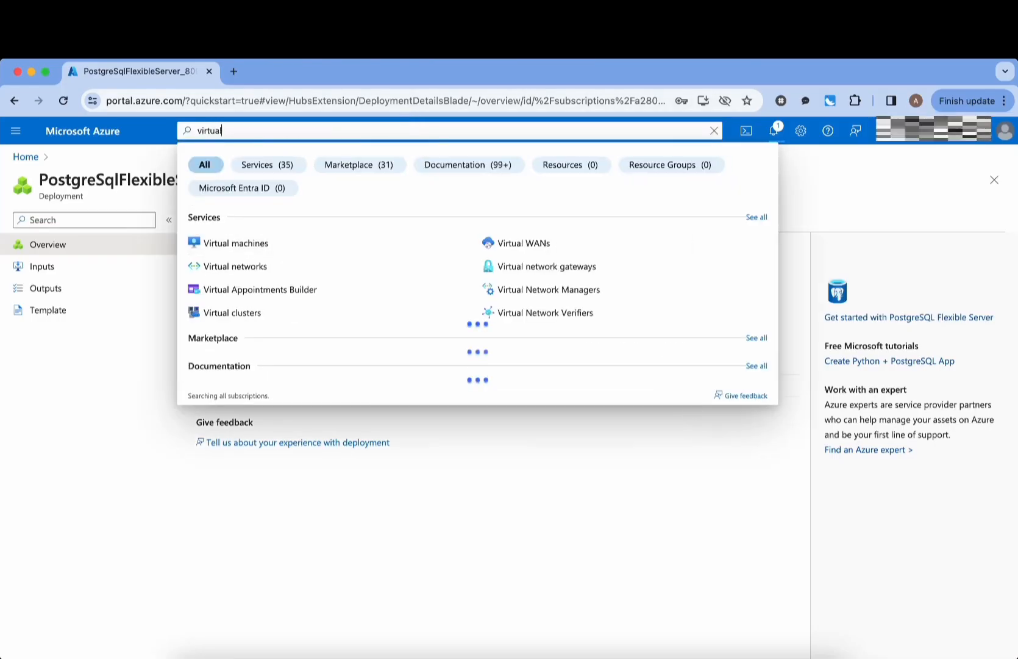
{"action": "type", "text": " machi"}
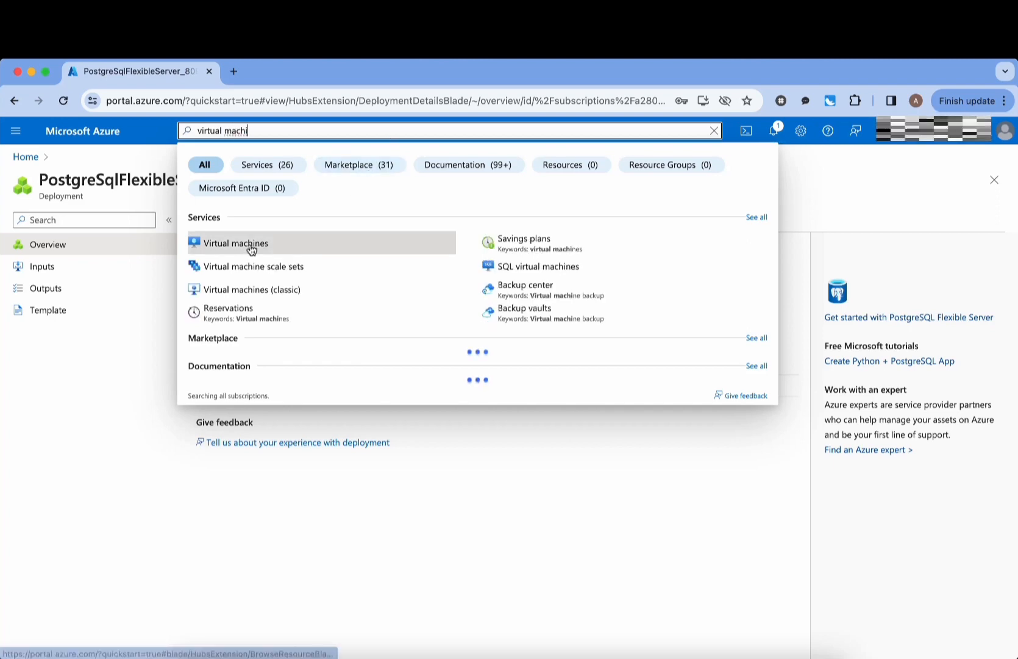
{"action": "left_click", "coordinate": [251, 247]}
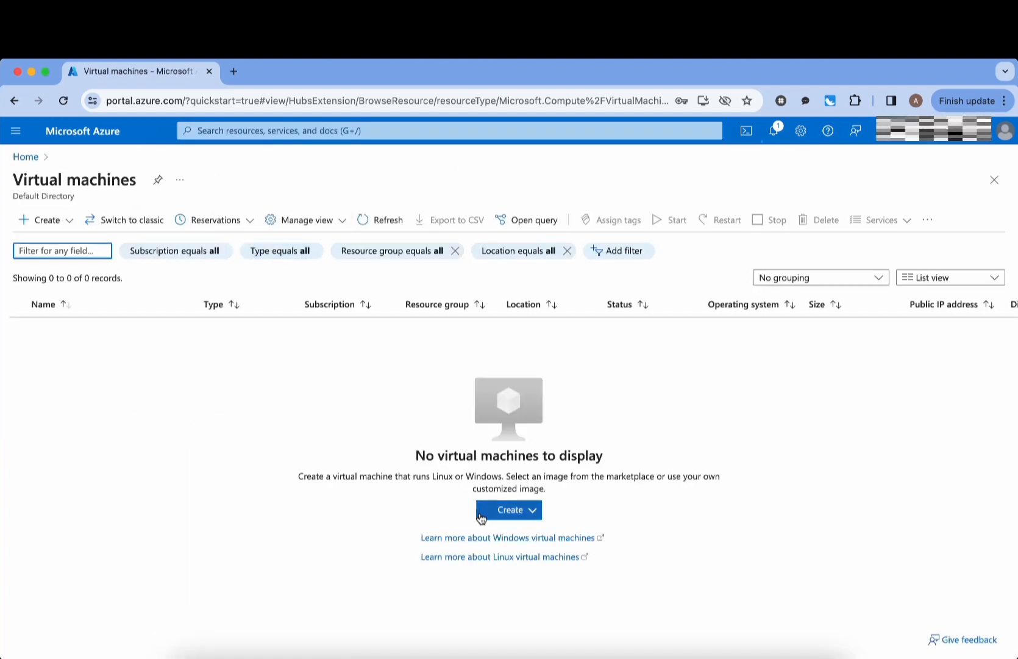
{"action": "left_click", "coordinate": [512, 515]}
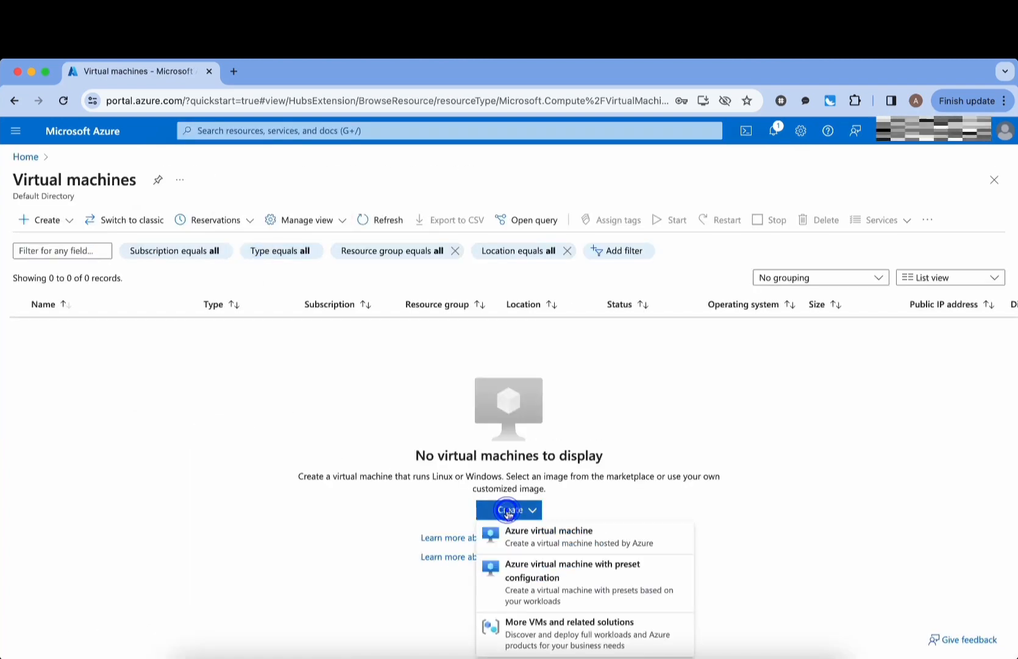
{"action": "left_click", "coordinate": [621, 539]}
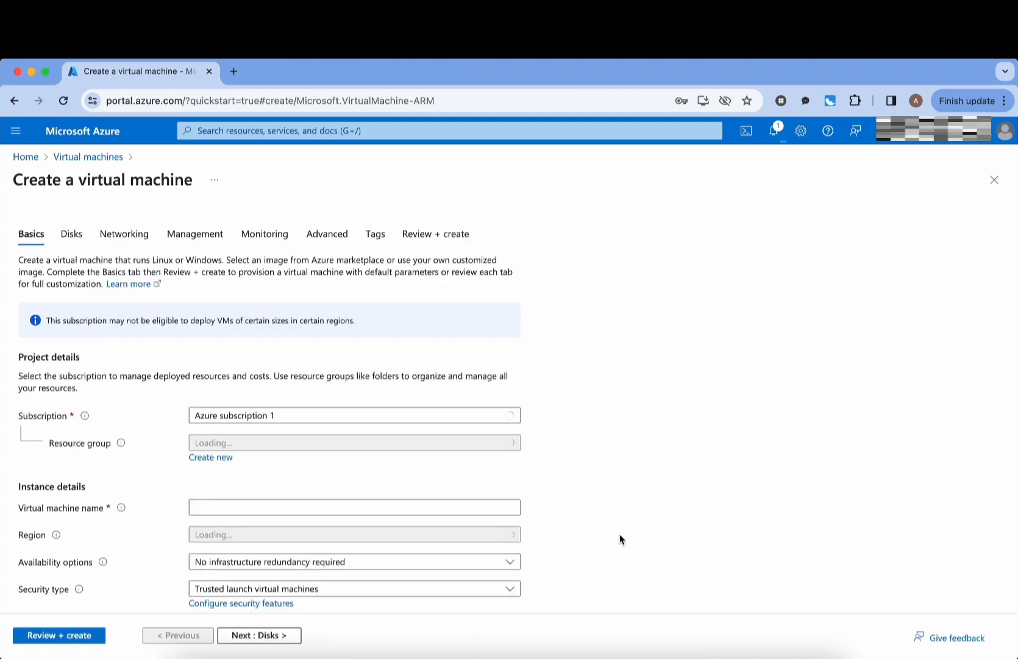
- Set the VM basics: first_resource_group, name virtual-machine-test, image Ubuntu Server 22.04 LTS
{"action": "scroll", "coordinate": [621, 539], "scroll_direction": "down", "scroll_amount": 3}
{"action": "left_click", "coordinate": [368, 319]}
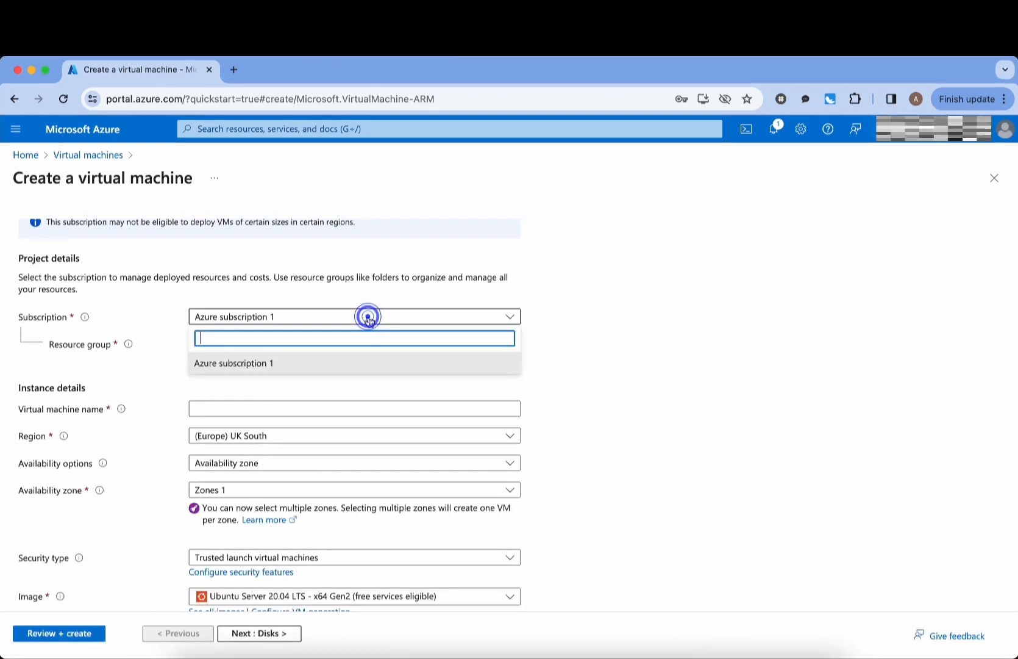
{"action": "left_click", "coordinate": [600, 370]}
{"action": "left_click", "coordinate": [281, 347]}
{"action": "left_click", "coordinate": [275, 388]}
{"action": "scroll", "coordinate": [557, 434], "scroll_direction": "down", "scroll_amount": 2}
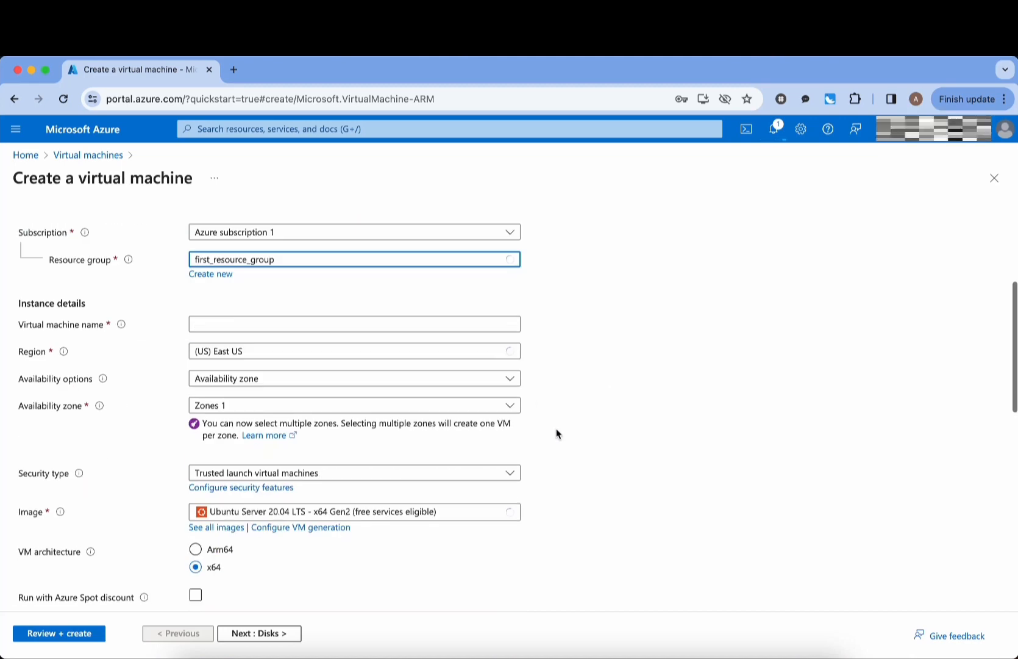
{"action": "left_click", "coordinate": [302, 323]}
{"action": "type", "text": "virtual-"}
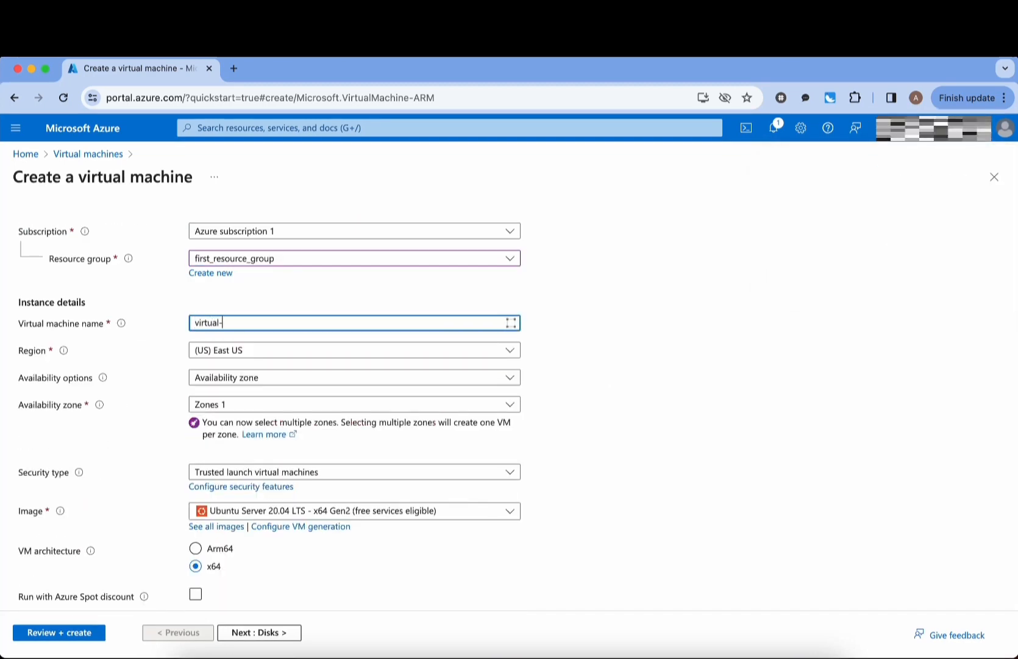
{"action": "type", "text": "machine-test"}
{"action": "scroll", "coordinate": [366, 405], "scroll_direction": "down", "scroll_amount": 2}
{"action": "left_click", "coordinate": [318, 429]}
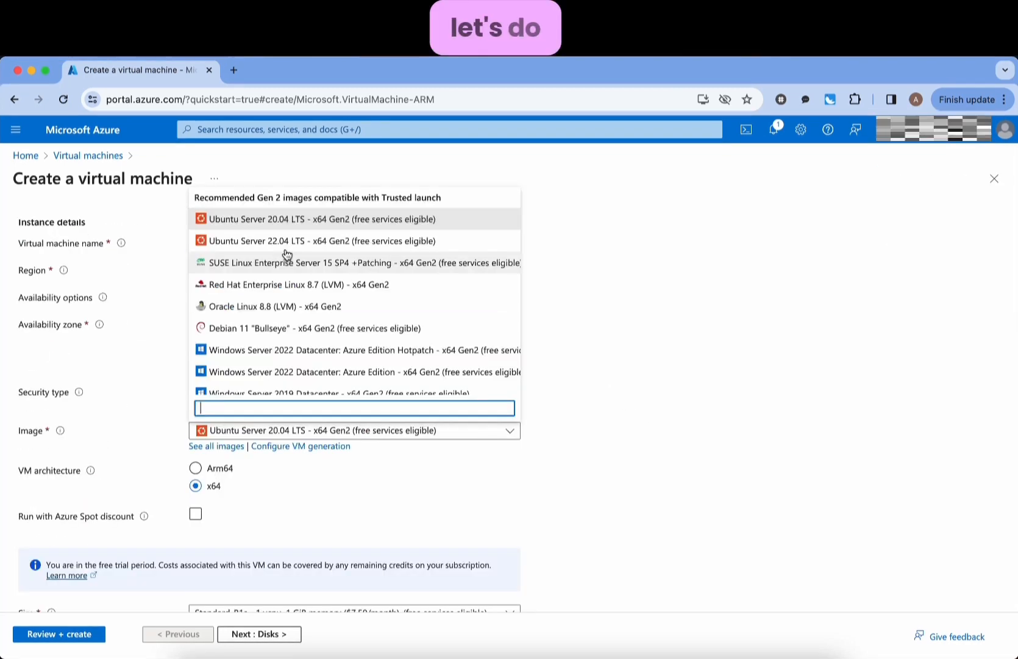
{"action": "left_click", "coordinate": [284, 241]}
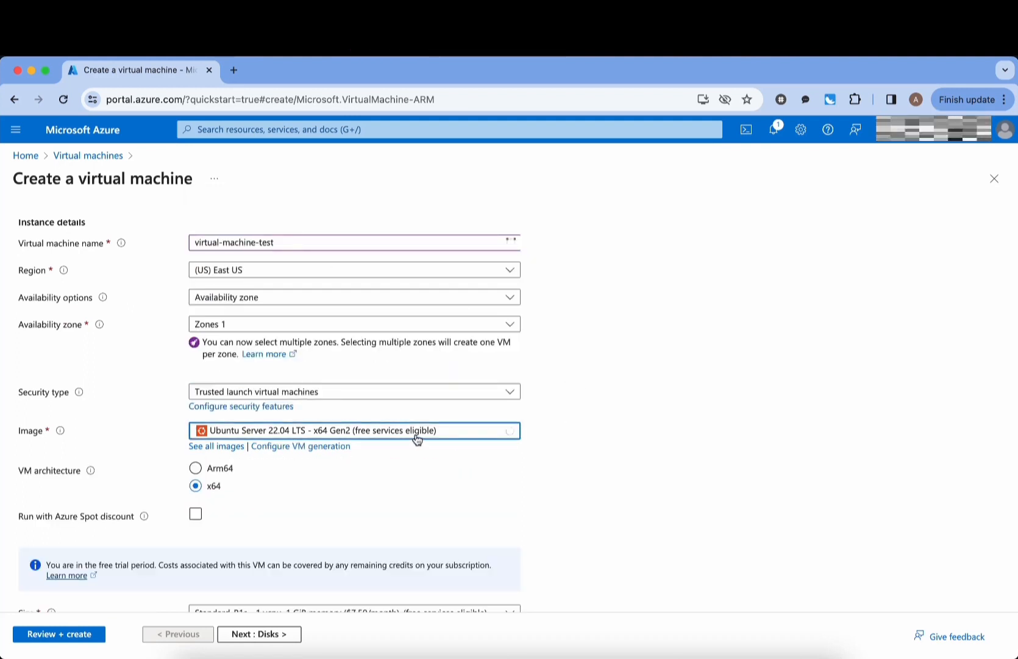
- Switch the SSH public key source to 'Use existing public key' and open the SSH keys guide
{"action": "scroll", "coordinate": [380, 530], "scroll_direction": "down", "scroll_amount": 2}
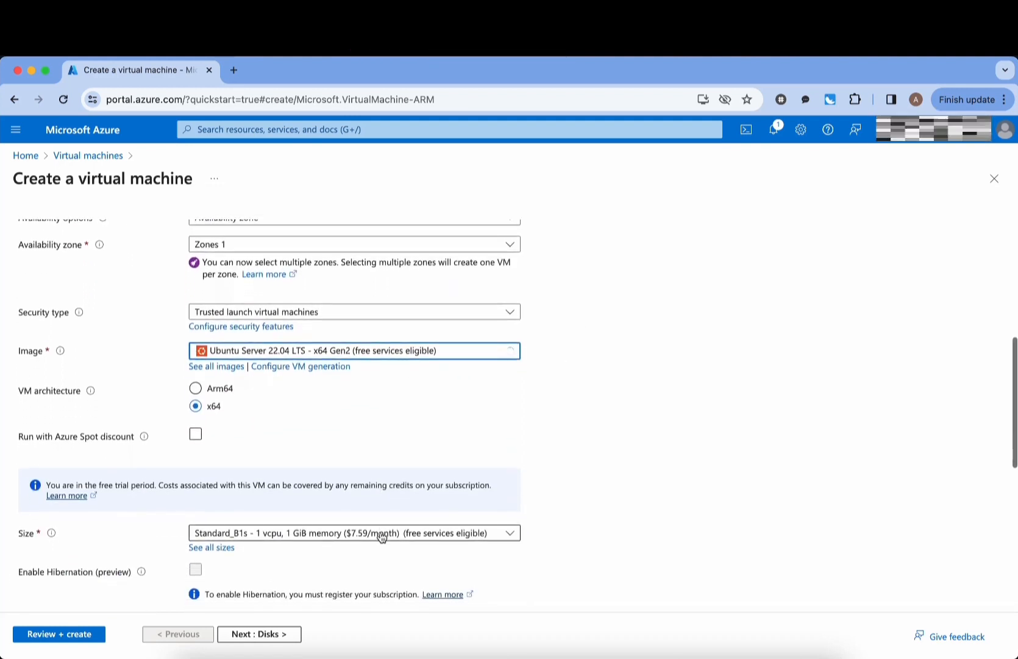
{"action": "scroll", "coordinate": [393, 434], "scroll_direction": "down", "scroll_amount": 6}
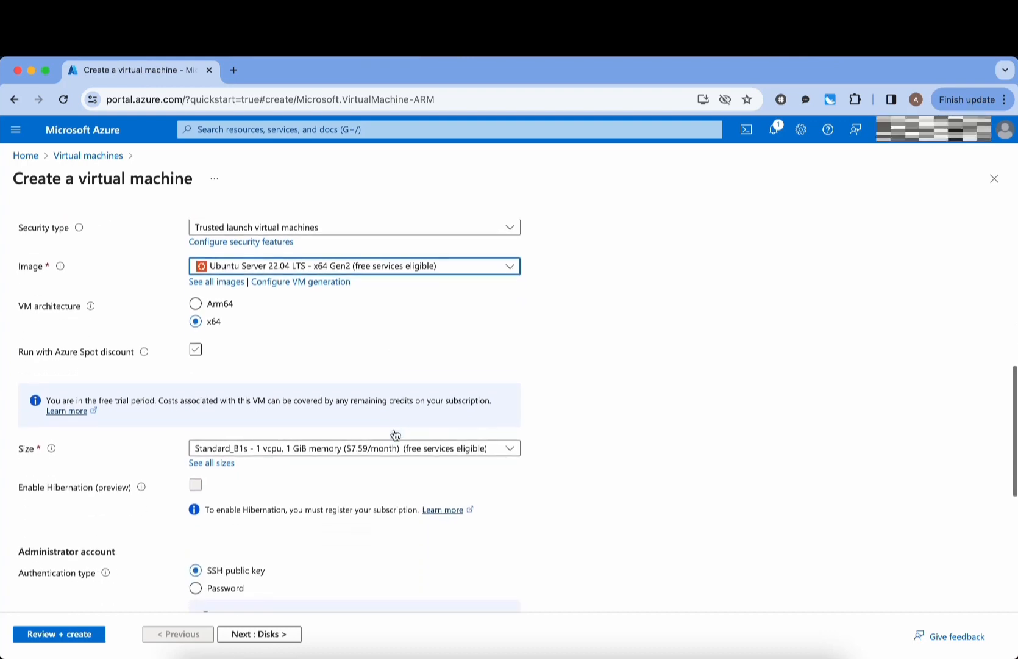
{"action": "scroll", "coordinate": [668, 356], "scroll_direction": "up", "scroll_amount": 7}
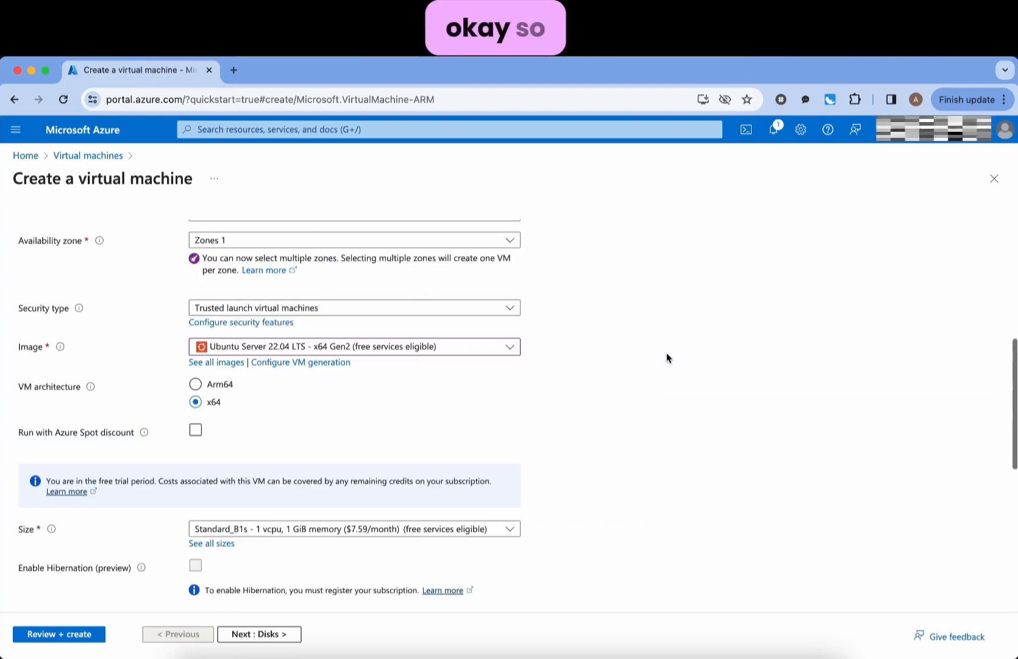
{"action": "scroll", "coordinate": [667, 356], "scroll_direction": "down", "scroll_amount": 2}
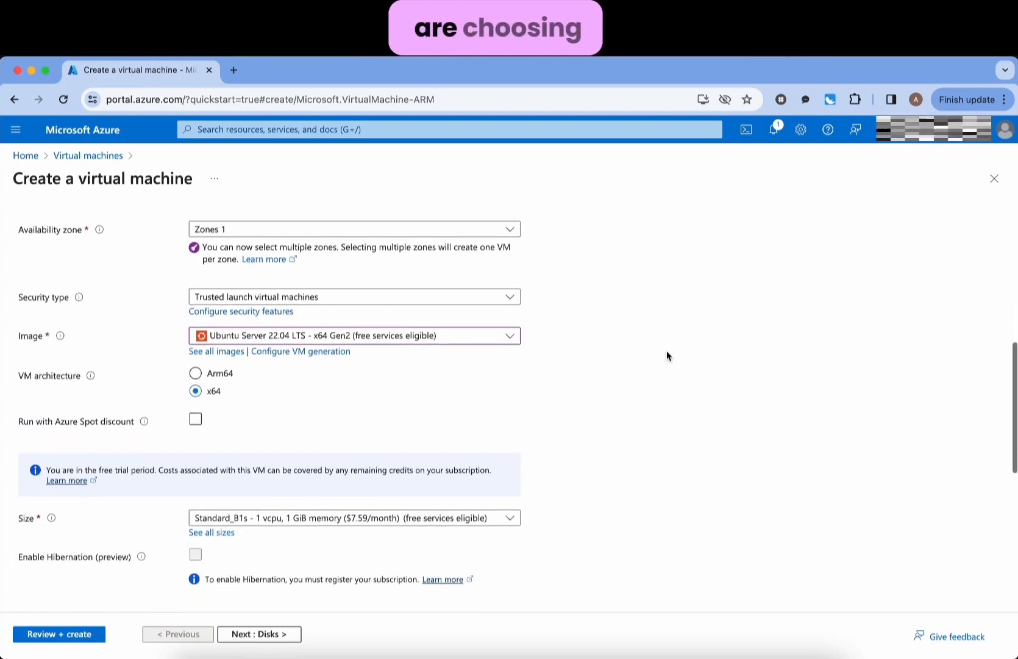
{"action": "scroll", "coordinate": [667, 356], "scroll_direction": "up", "scroll_amount": 3}
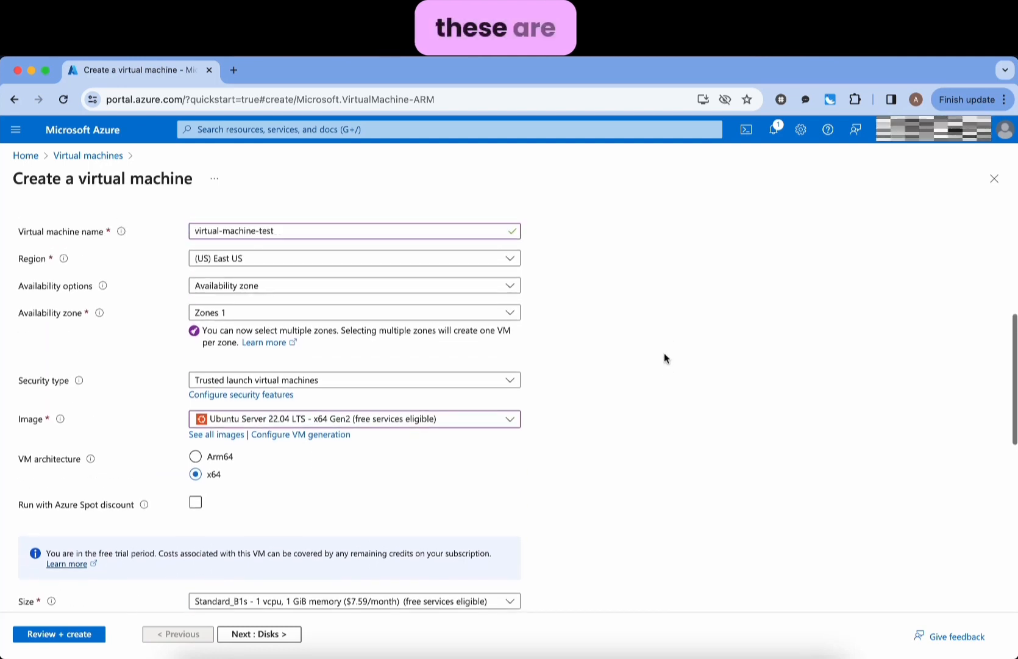
{"action": "scroll", "coordinate": [667, 358], "scroll_direction": "down", "scroll_amount": 6}
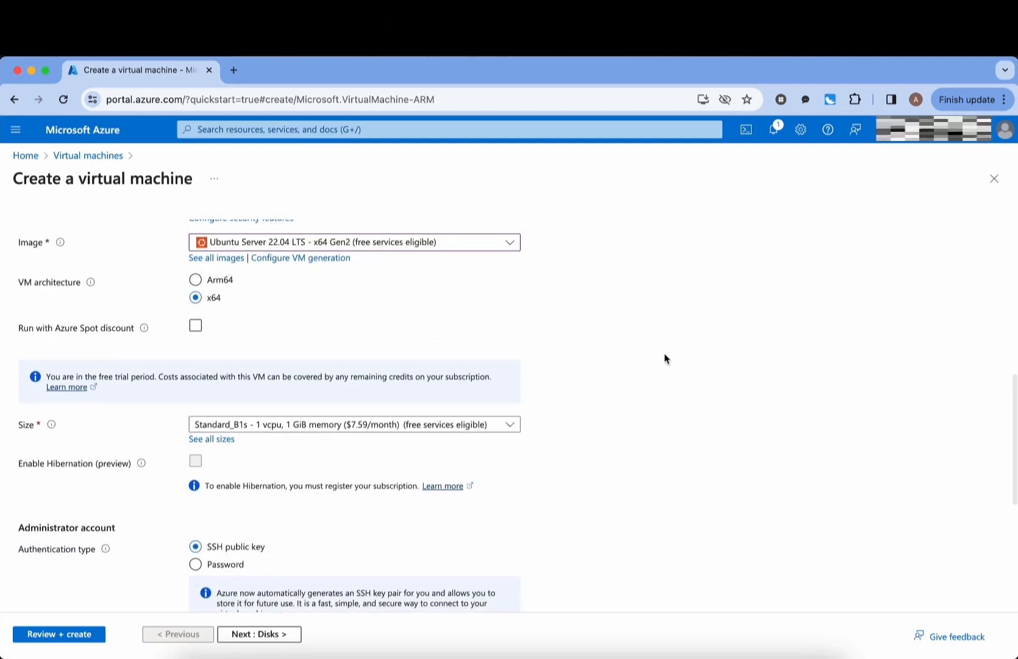
{"action": "scroll", "coordinate": [666, 358], "scroll_direction": "down", "scroll_amount": 4}
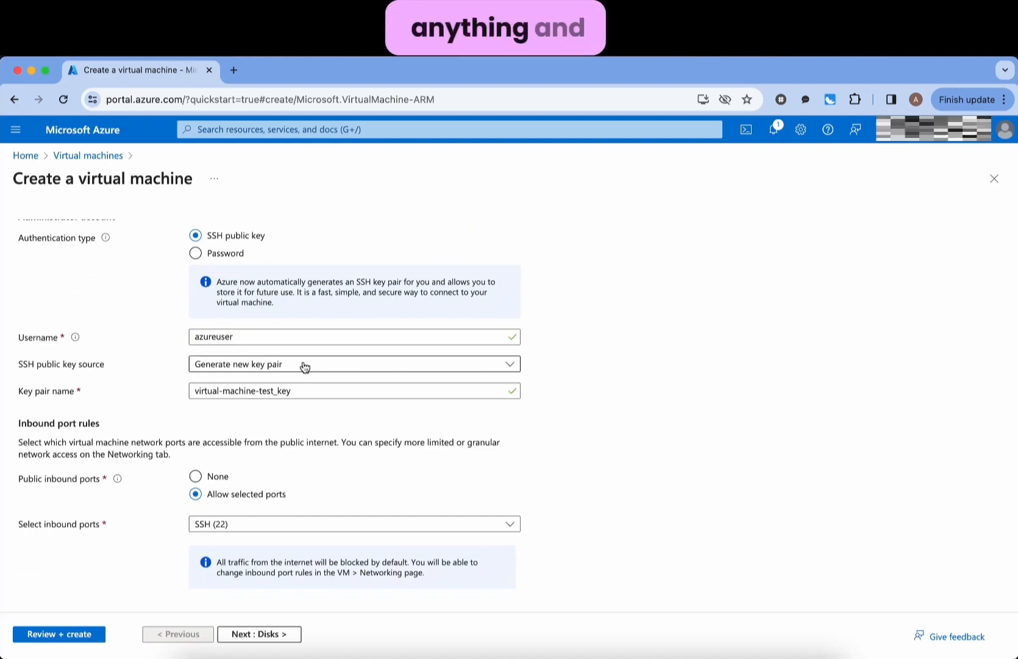
{"action": "left_click", "coordinate": [227, 371]}
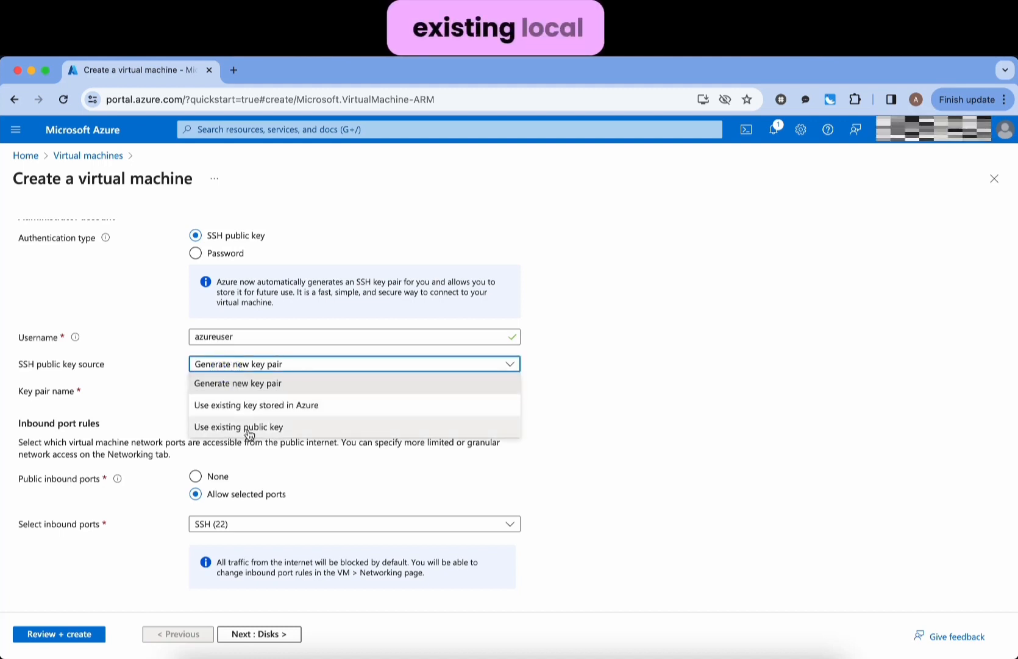
{"action": "left_click", "coordinate": [316, 434]}
{"action": "left_click", "coordinate": [327, 394]}
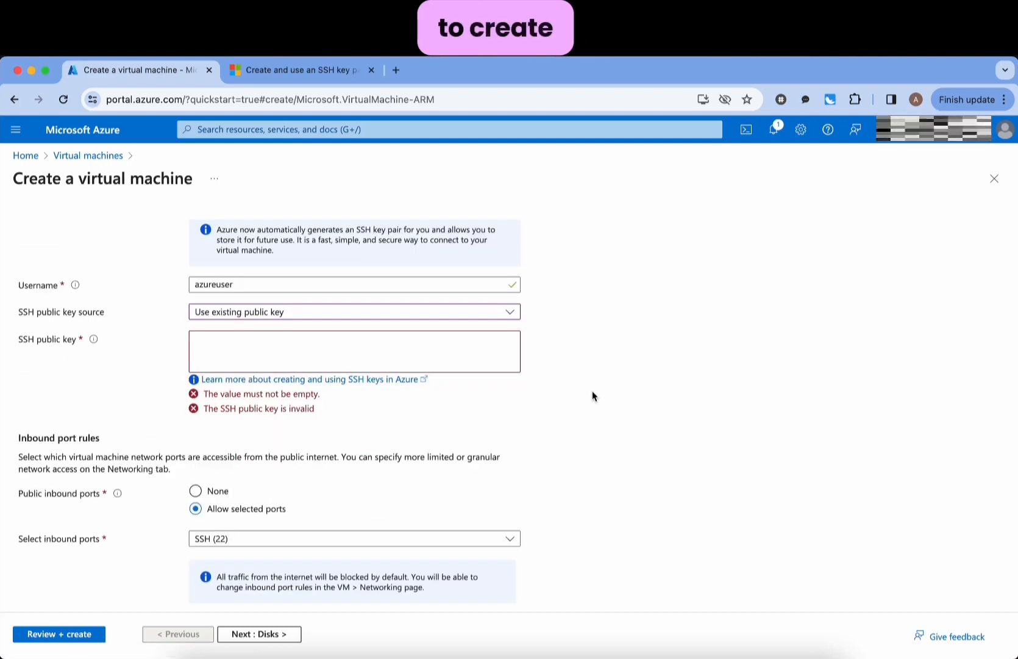
{"action": "left_click", "coordinate": [374, 382]}
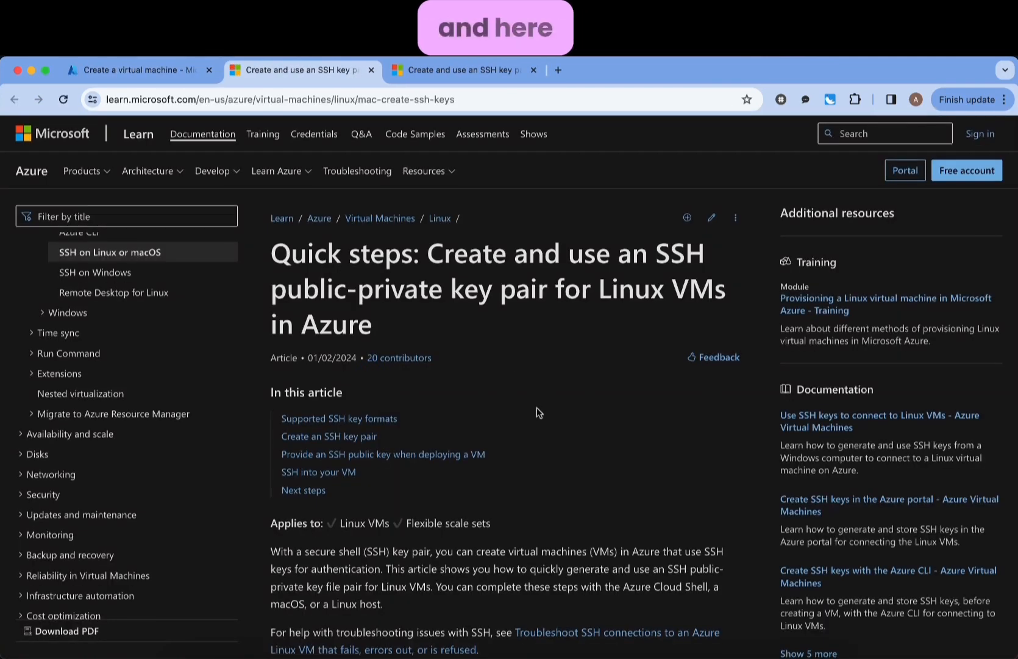
- Copy the 'ssh-keygen -m PEM -t rsa -b 4096' command from the Supported SSH key formats section
{"action": "scroll", "coordinate": [540, 413], "scroll_direction": "down", "scroll_amount": 2}
{"action": "left_click", "coordinate": [331, 332]}
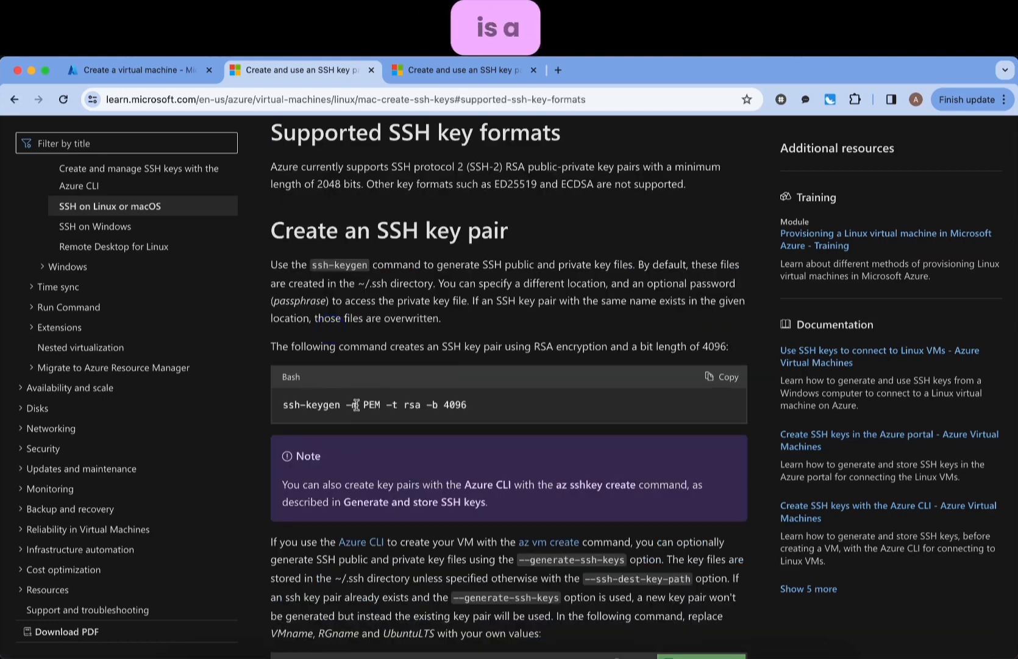
{"action": "left_click_drag", "start_coordinate": [356, 405], "coordinate": [493, 407]}
{"action": "left_click", "coordinate": [494, 407]}
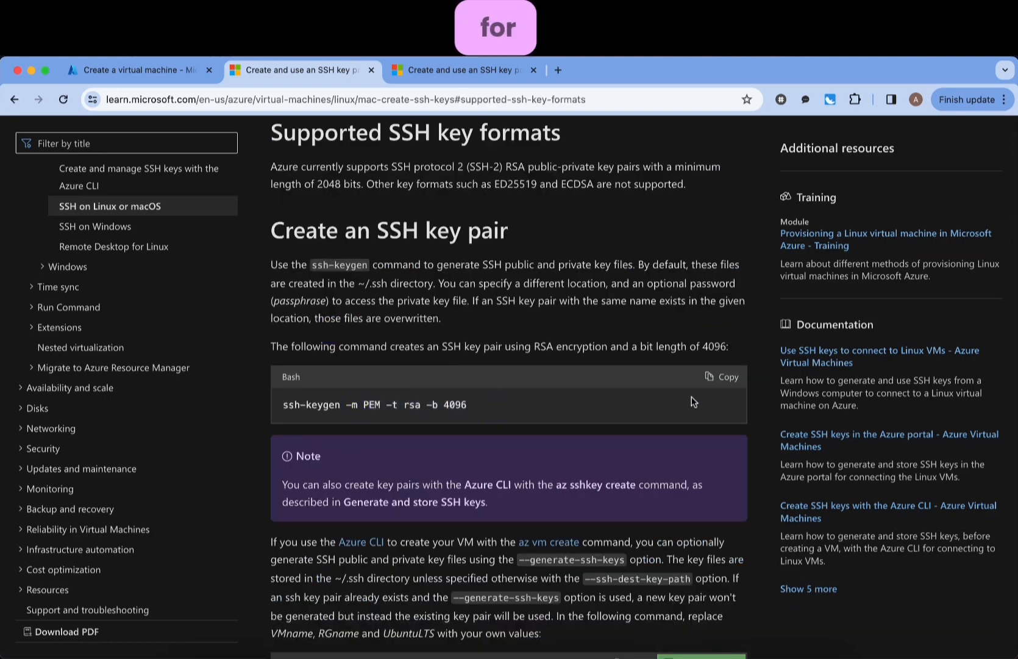
{"action": "left_click", "coordinate": [722, 376]}
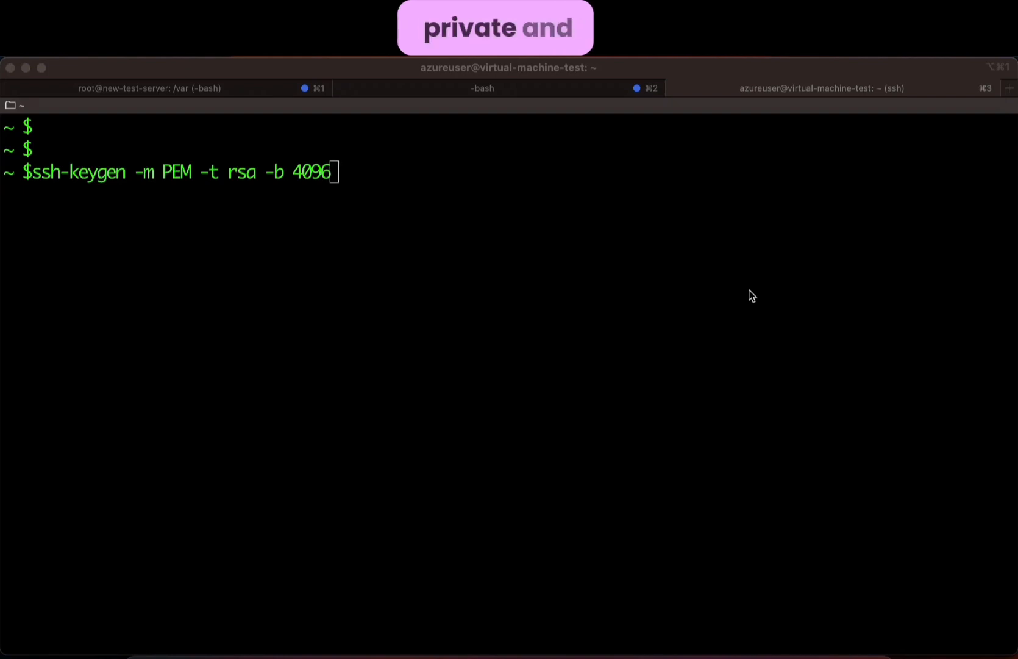
- Generate the 4096-bit RSA key pair at the default location with an empty passphrase
{"action": "left_click", "coordinate": [718, 290]}
{"action": "key", "text": "Return"}
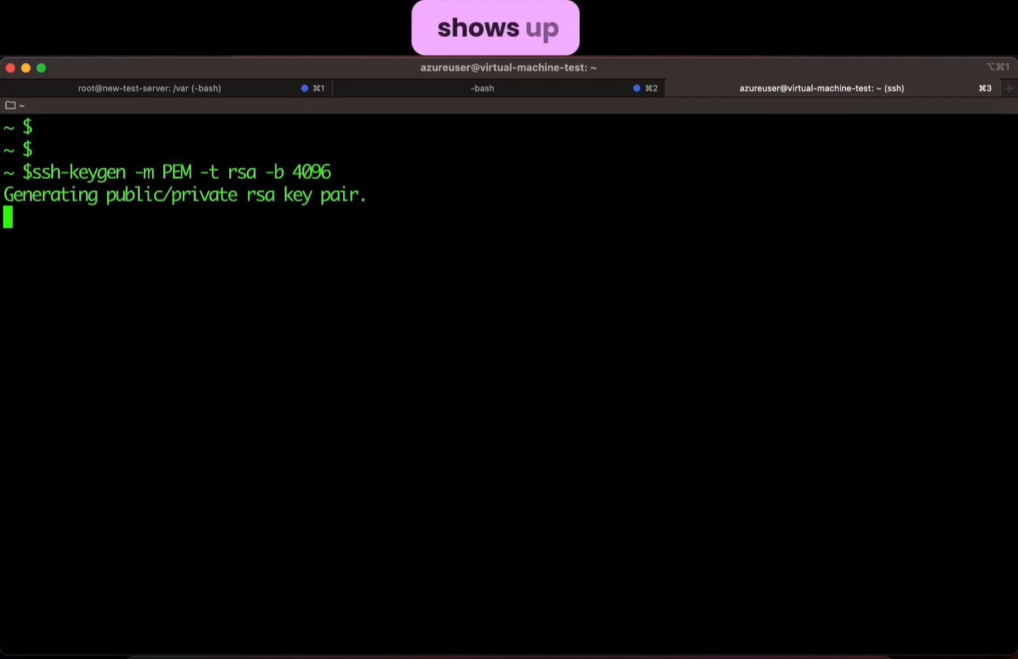
{"action": "key", "text": "Return"}
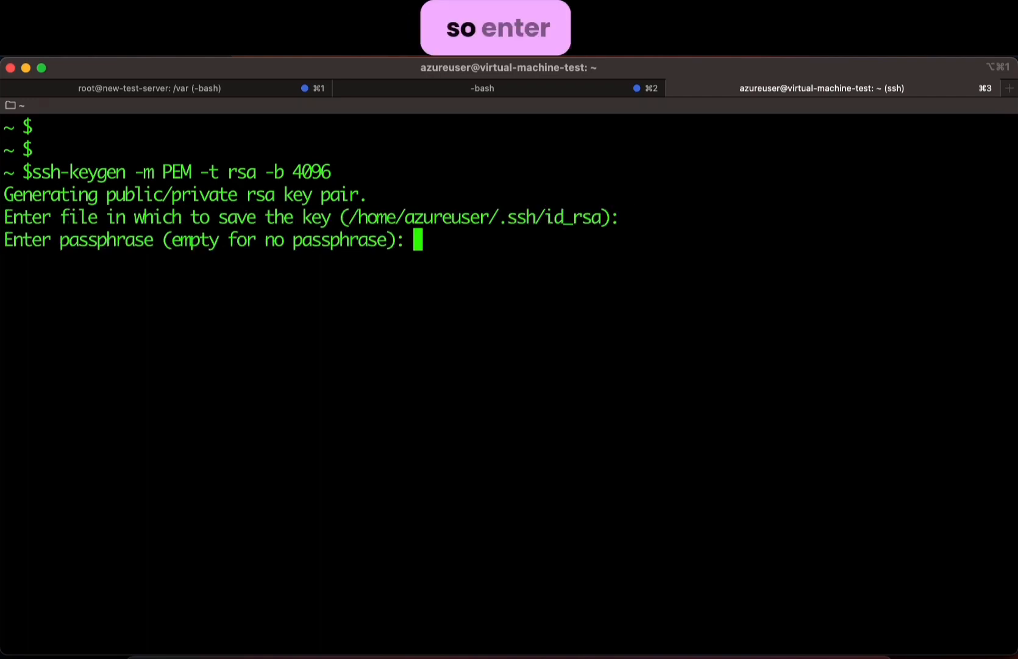
{"action": "key", "text": "Return"}
{"action": "key", "text": "Return"}
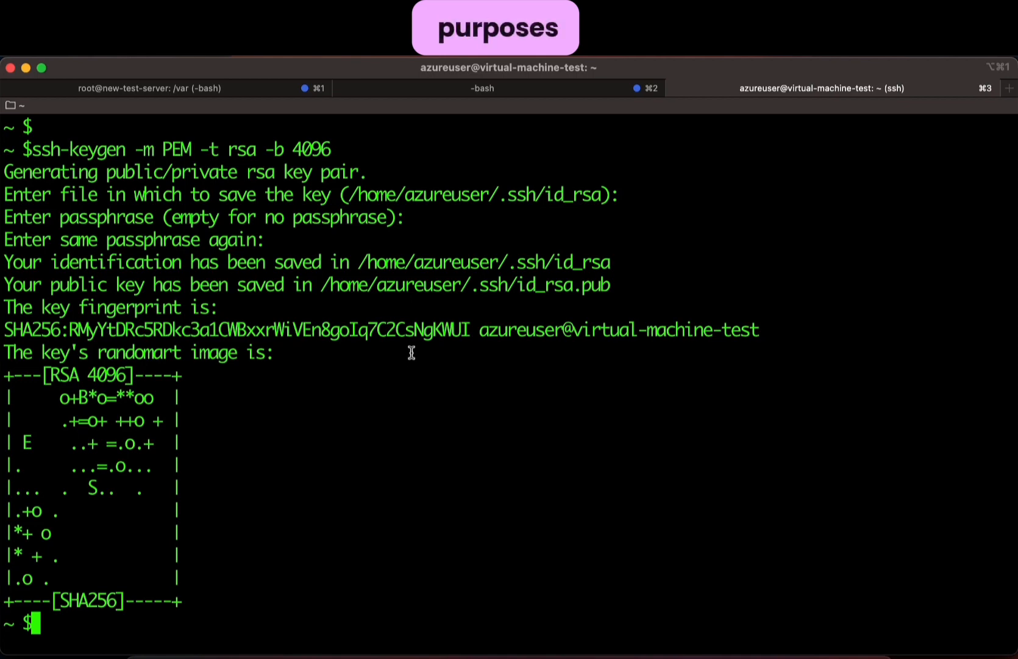
{"action": "left_click", "coordinate": [355, 172]}
{"action": "left_click_drag", "start_coordinate": [346, 192], "coordinate": [564, 402]}
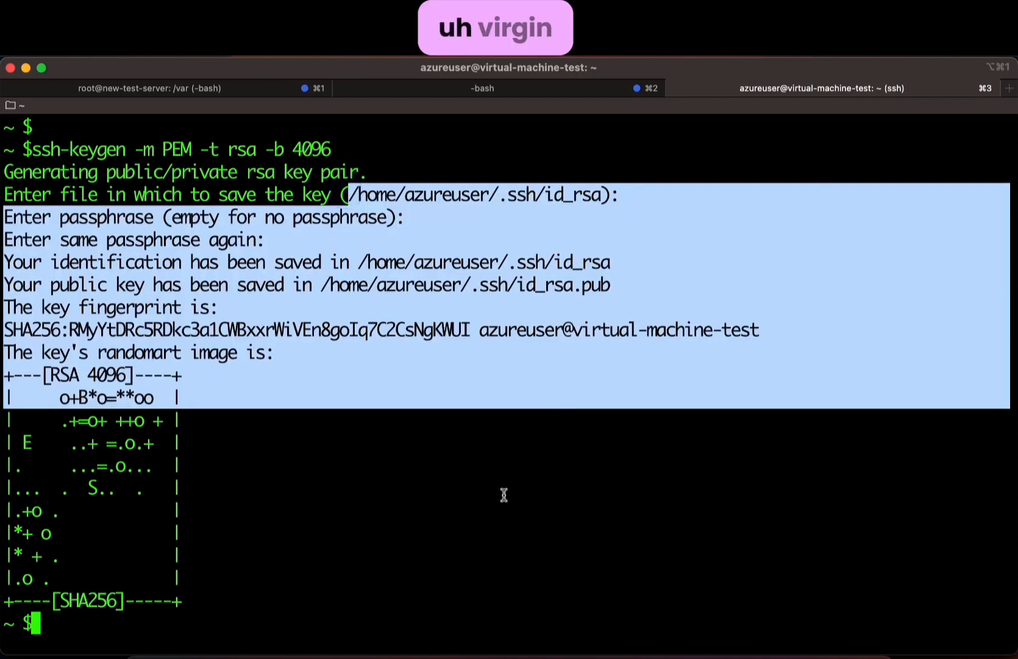
{"action": "left_click", "coordinate": [503, 495]}
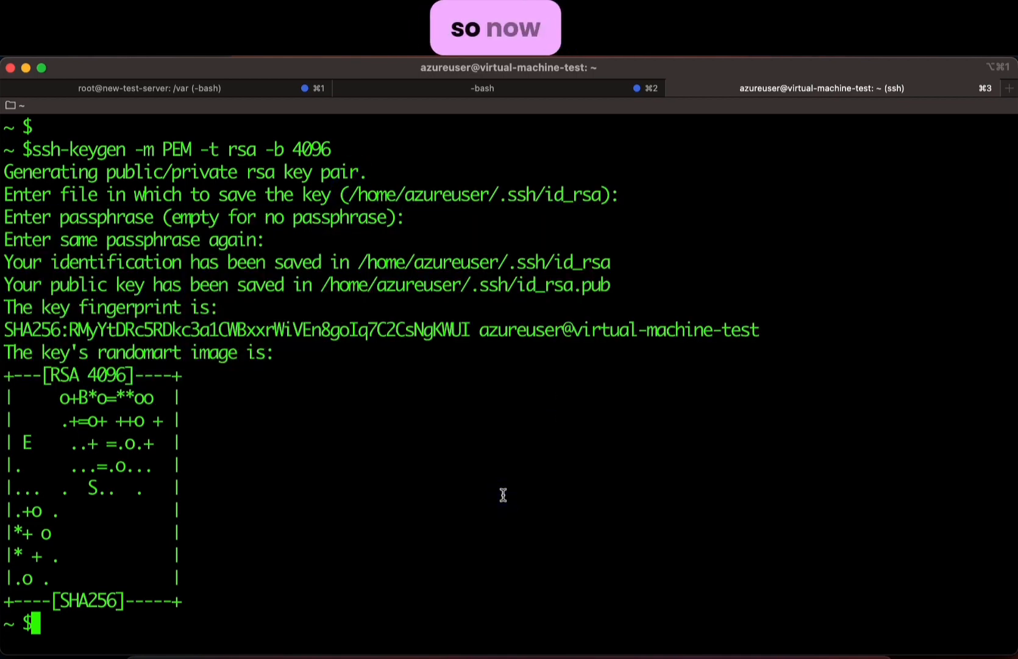
- Print .ssh/id_rsa.pub with cat and select the public key text
{"action": "type", "text": "cat ."}
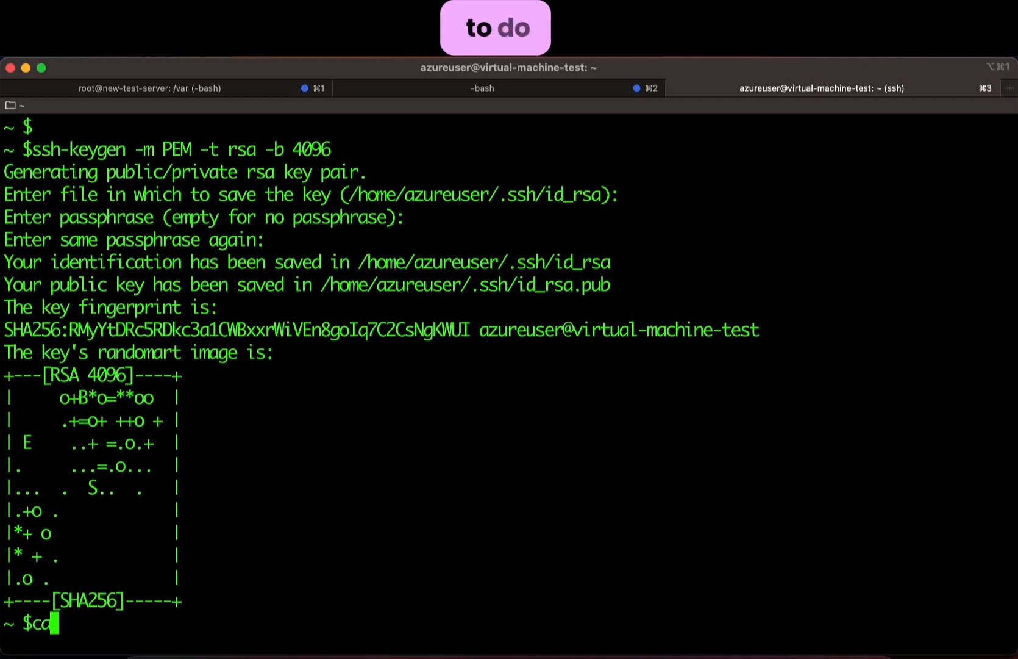
{"action": "type", "text": "ssh/"}
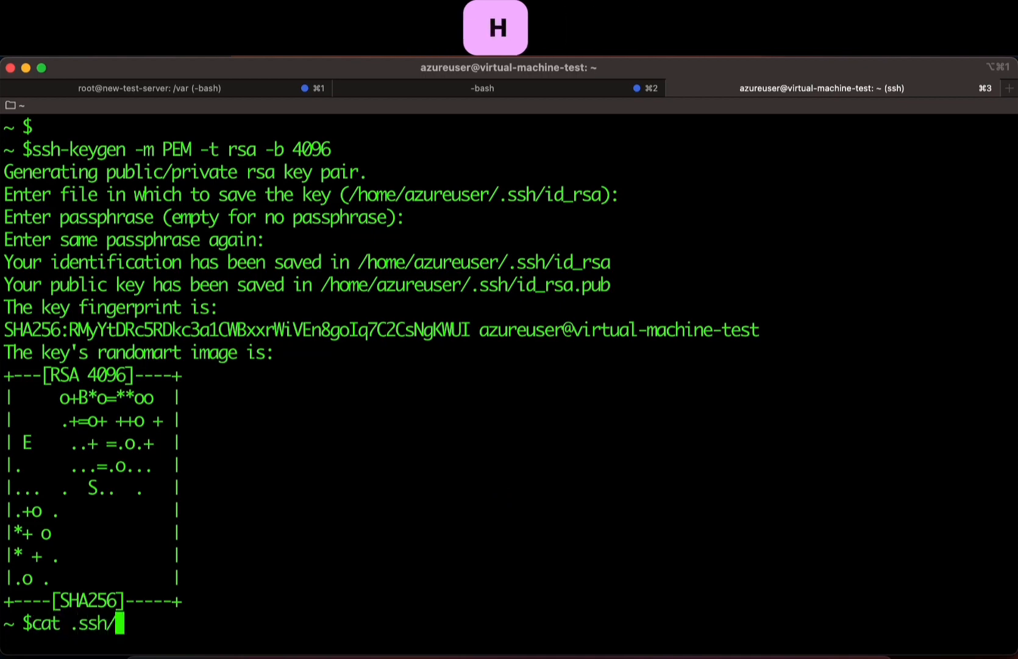
{"action": "type", "text": "id_rsa.pub"}
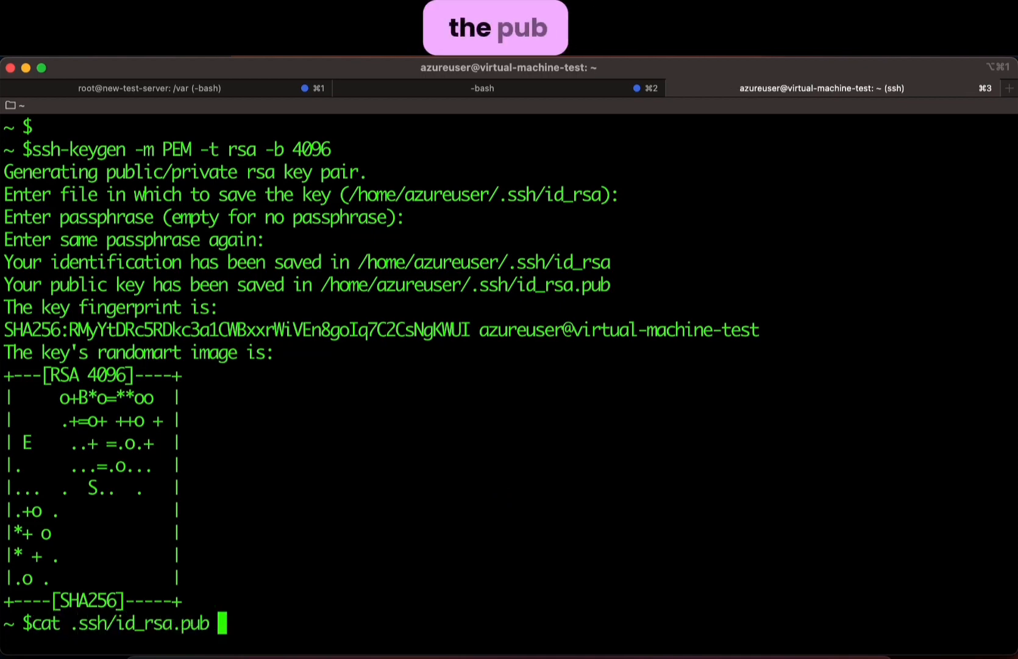
{"action": "key", "text": "Return"}
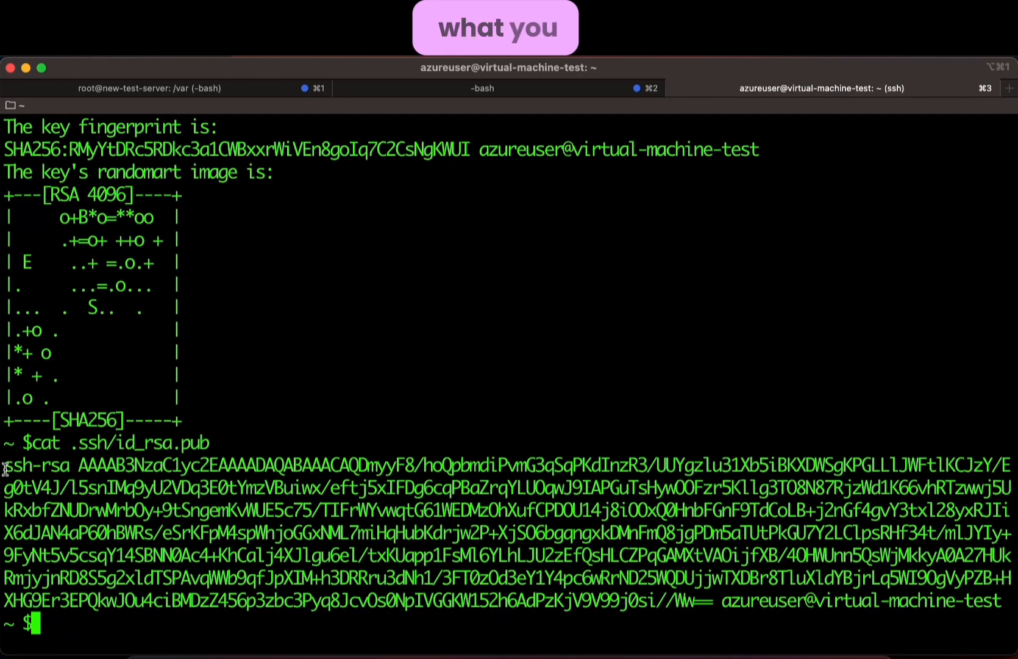
{"action": "left_click_drag", "start_coordinate": [5, 467], "coordinate": [1005, 600]}
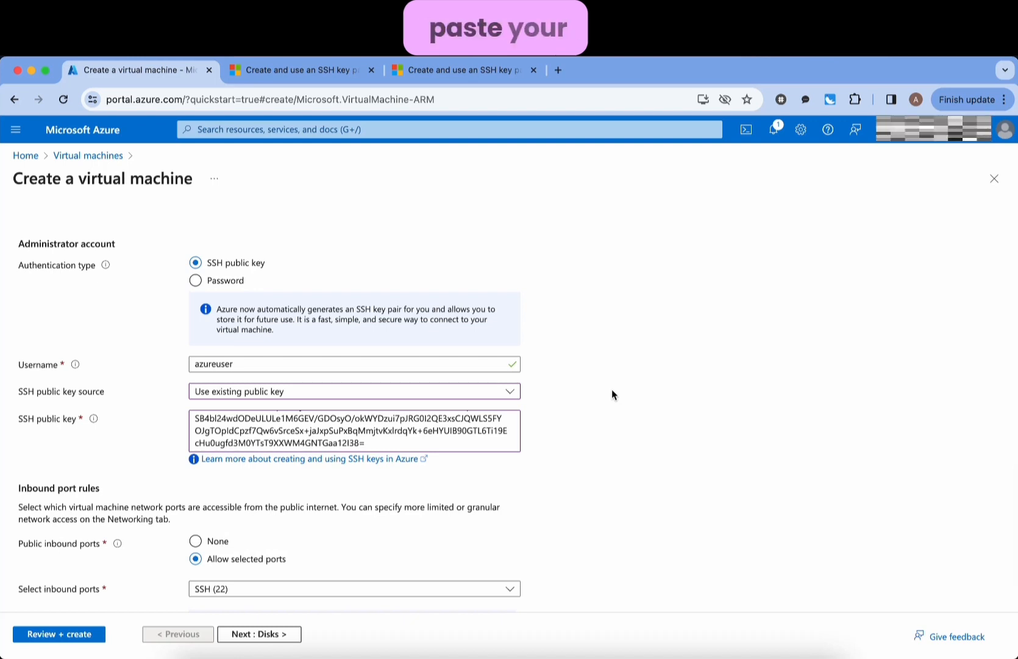
- Advance the virtual-machine-test form through Advanced and Tags to Review + create
{"action": "scroll", "coordinate": [612, 395], "scroll_direction": "up", "scroll_amount": 1}
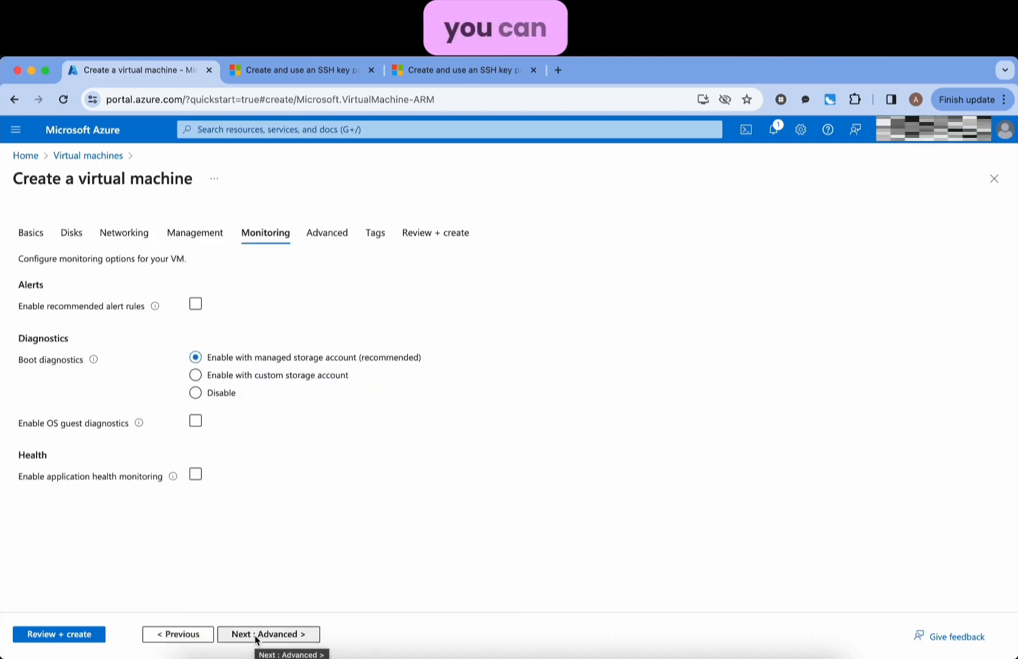
{"action": "left_click", "coordinate": [256, 634]}
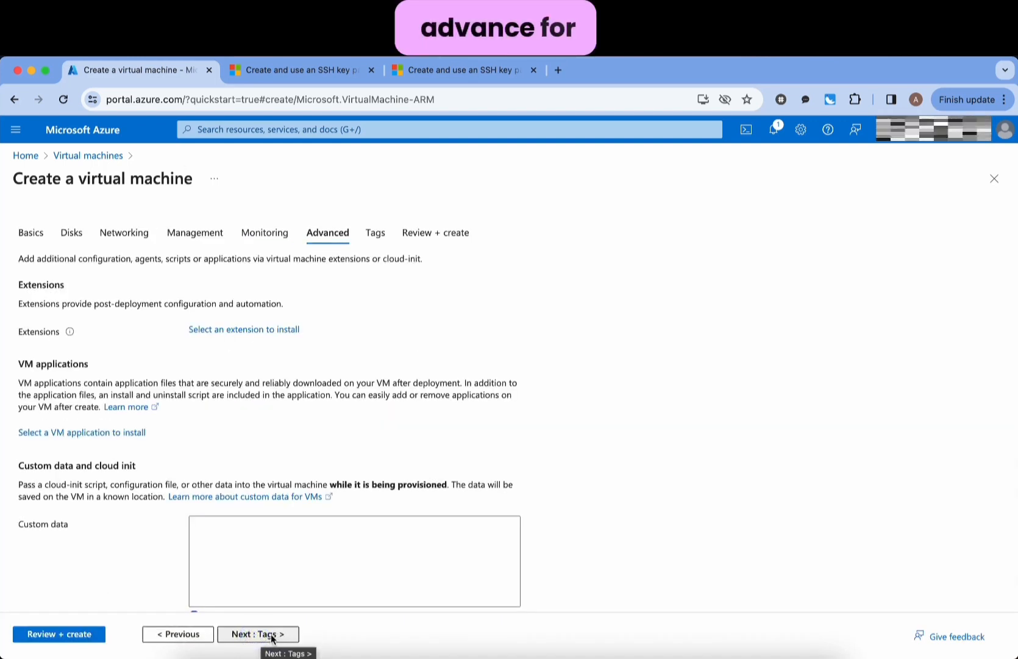
{"action": "left_click", "coordinate": [273, 634]}
{"action": "left_click", "coordinate": [273, 637]}
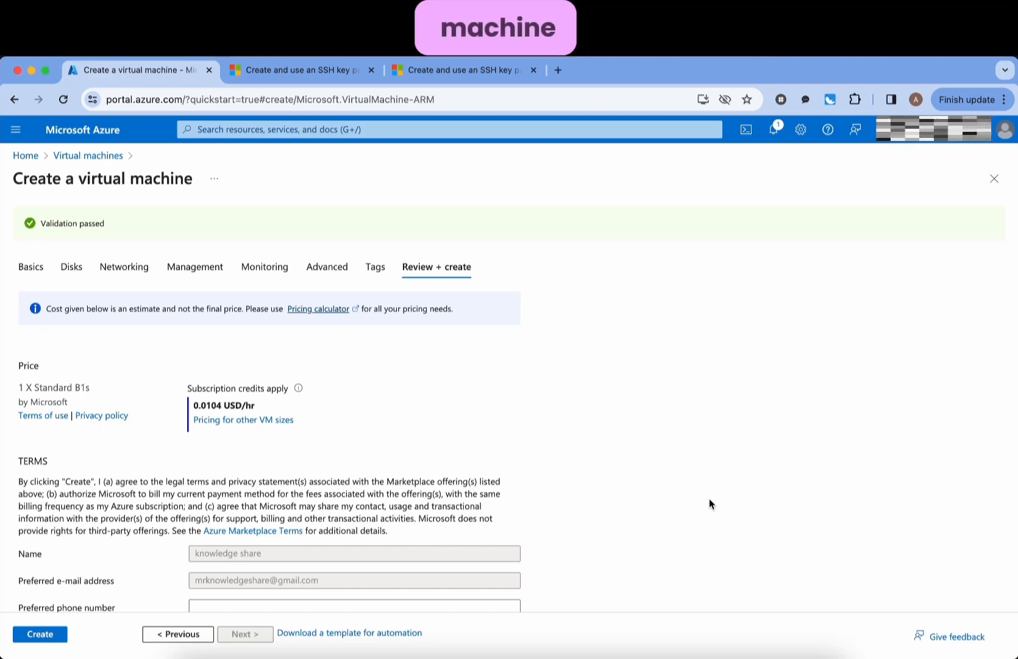
{"action": "scroll", "coordinate": [710, 503], "scroll_direction": "down", "scroll_amount": 3}
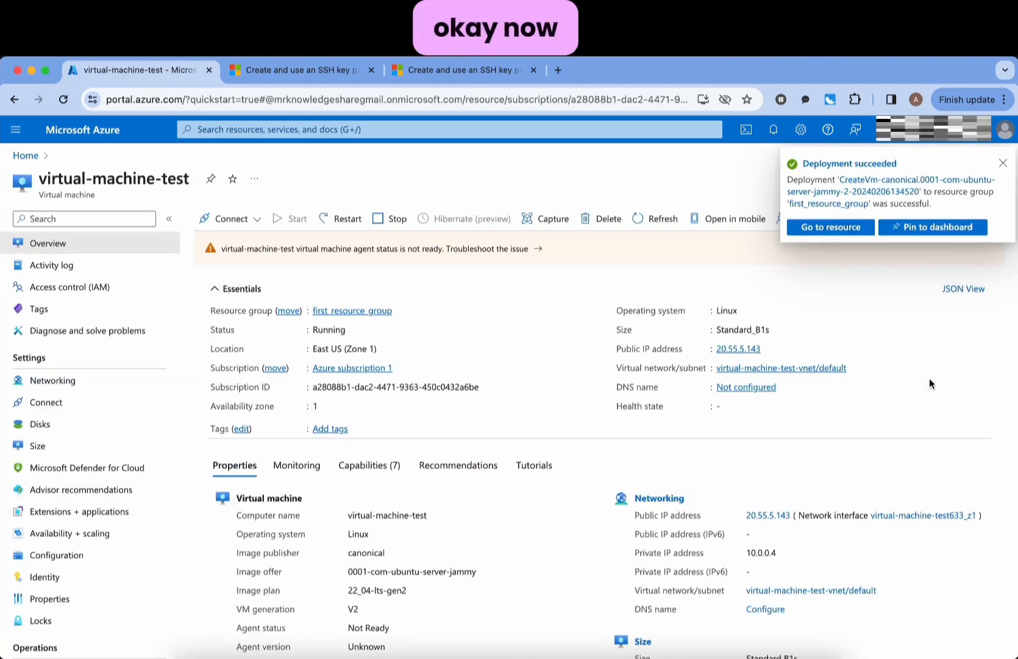
- Open virtual-machine-test's Networking and inspect the SSH inbound rule allowing TCP port 22
{"action": "left_click", "coordinate": [829, 233]}
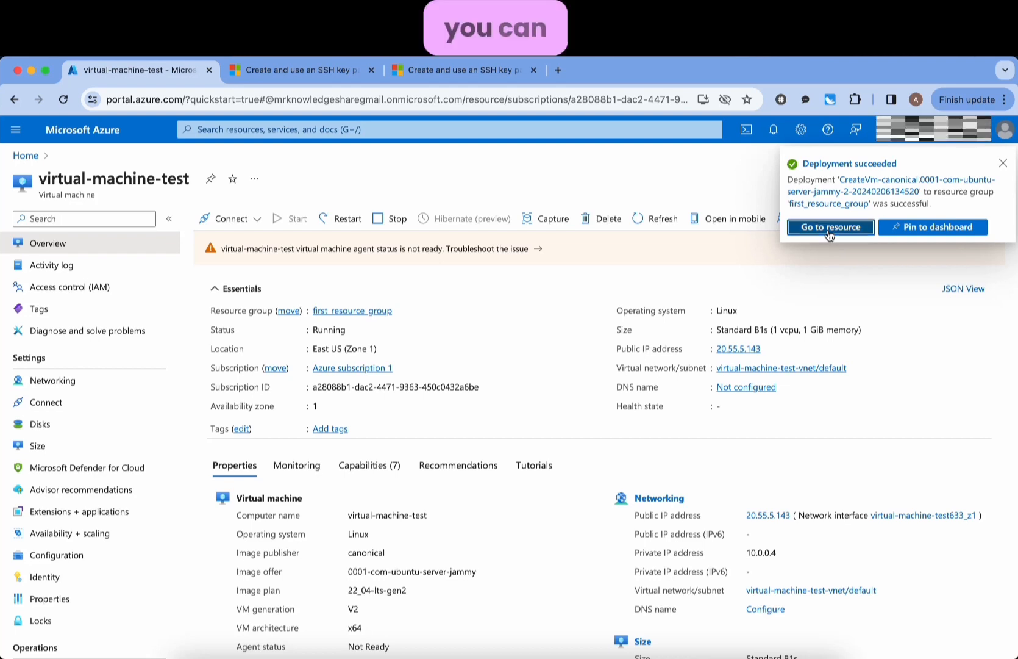
{"action": "scroll", "coordinate": [710, 436], "scroll_direction": "down", "scroll_amount": 2}
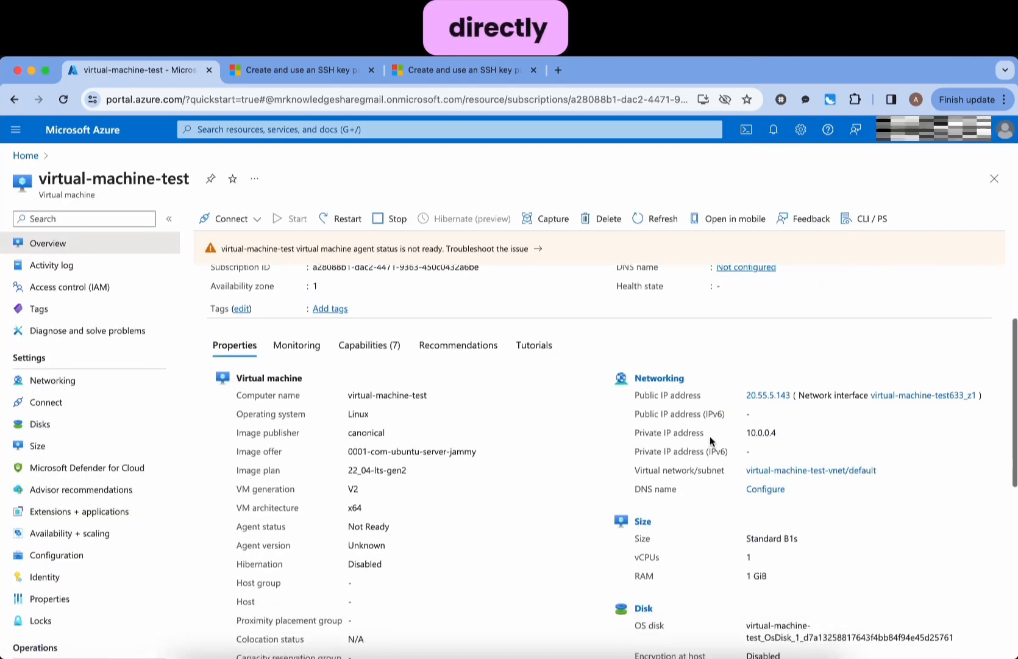
{"action": "scroll", "coordinate": [511, 512], "scroll_direction": "down", "scroll_amount": 2}
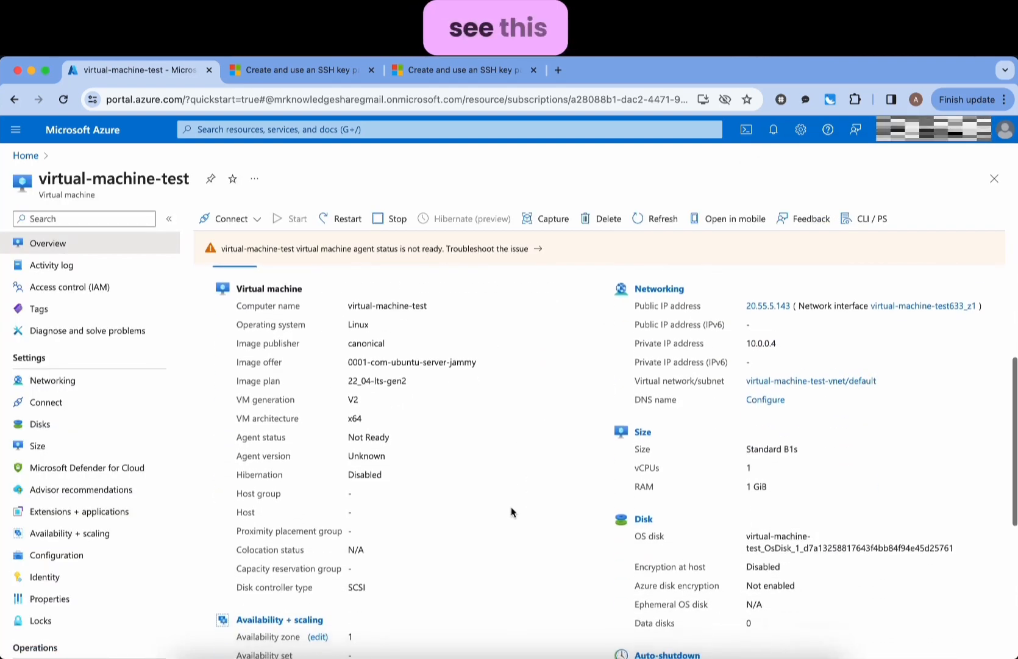
{"action": "scroll", "coordinate": [511, 512], "scroll_direction": "down", "scroll_amount": 5}
{"action": "scroll", "coordinate": [511, 512], "scroll_direction": "up", "scroll_amount": 8}
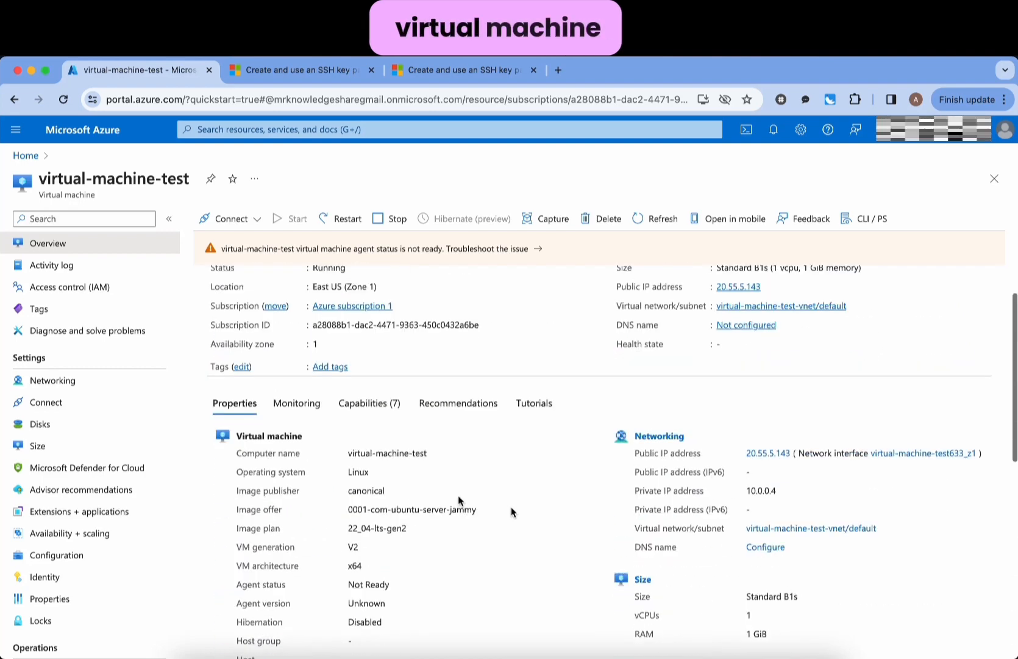
{"action": "left_click", "coordinate": [58, 382]}
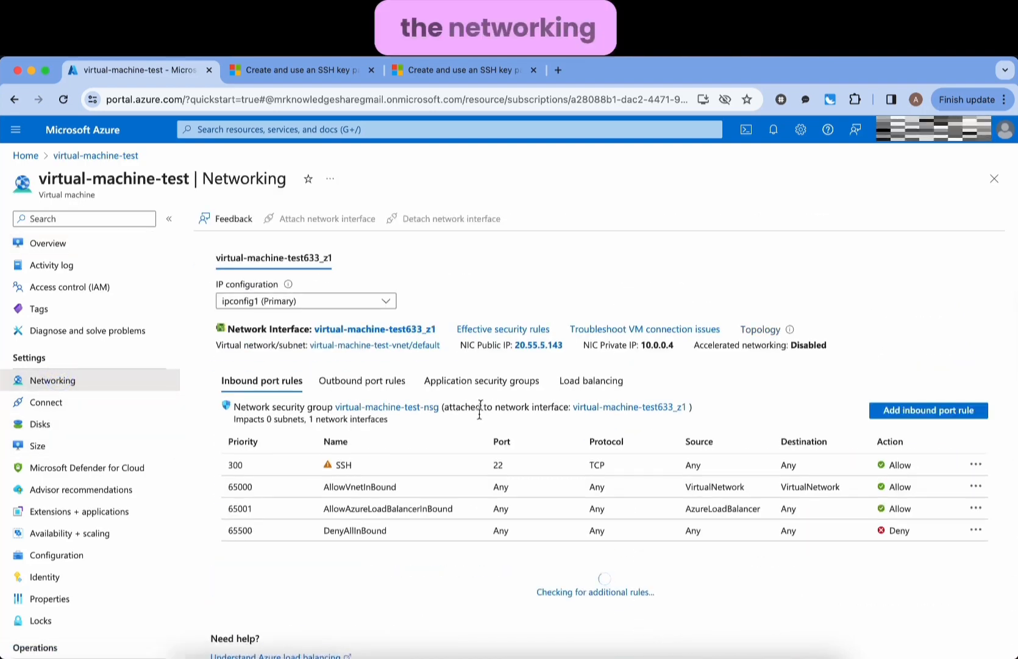
{"action": "left_click", "coordinate": [478, 464]}
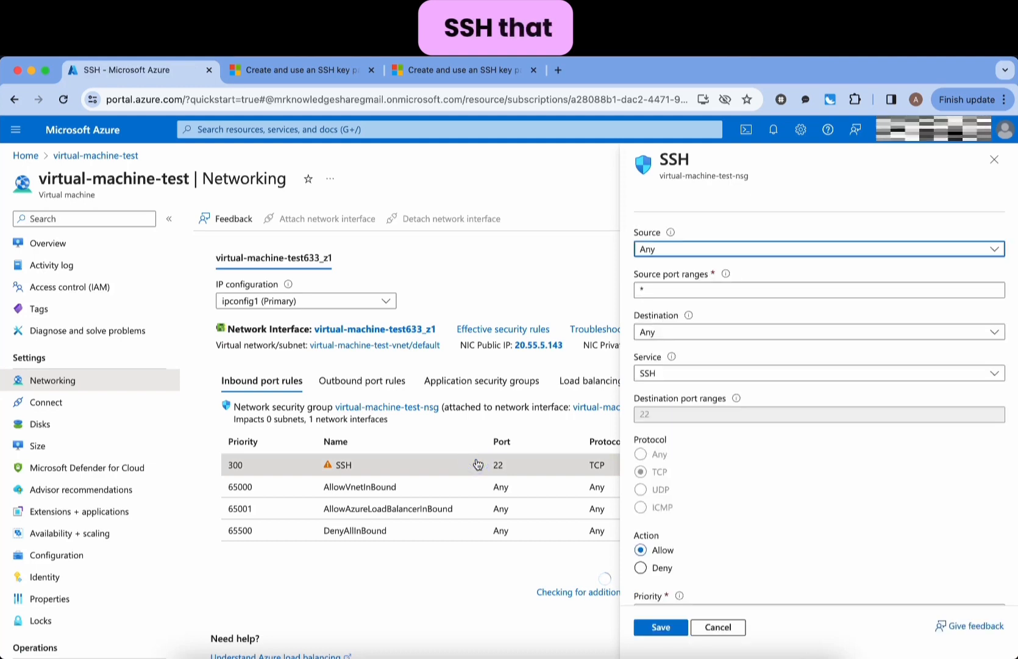
{"action": "left_click", "coordinate": [703, 292]}
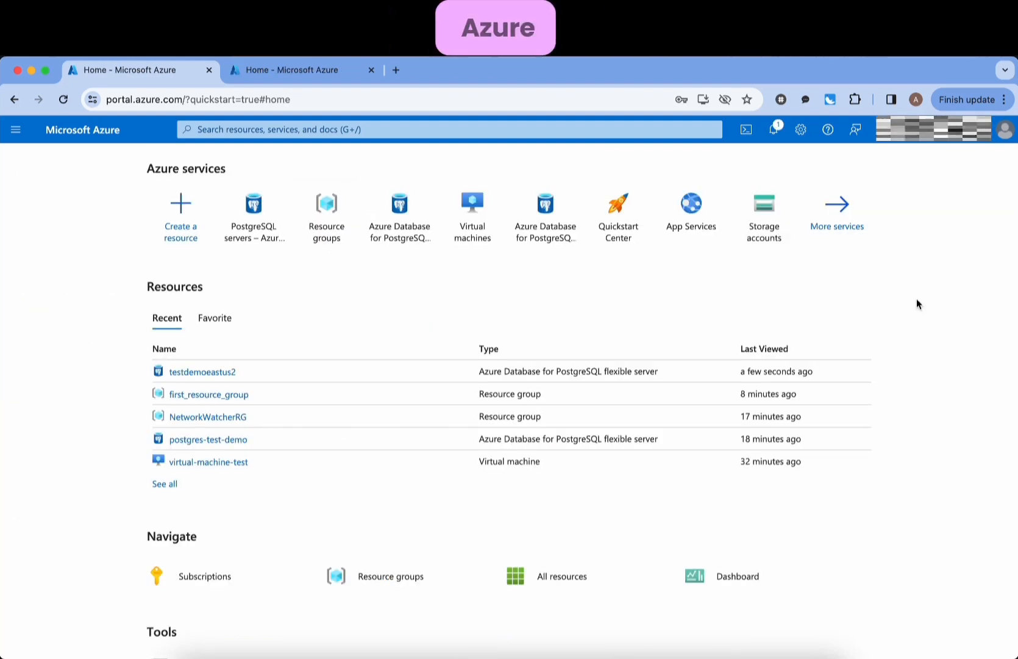
- Find Azure Database for PostgreSQL servers via search and start creating a new server
{"action": "left_click", "coordinate": [507, 129]}
{"action": "type", "text": "pos"}
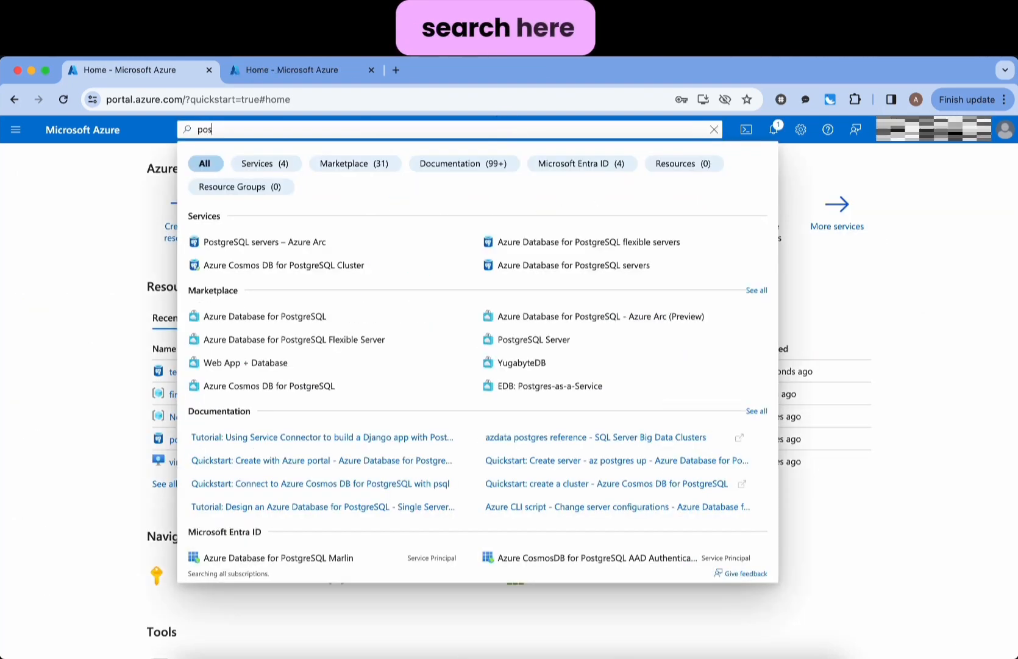
{"action": "type", "text": "tgre"}
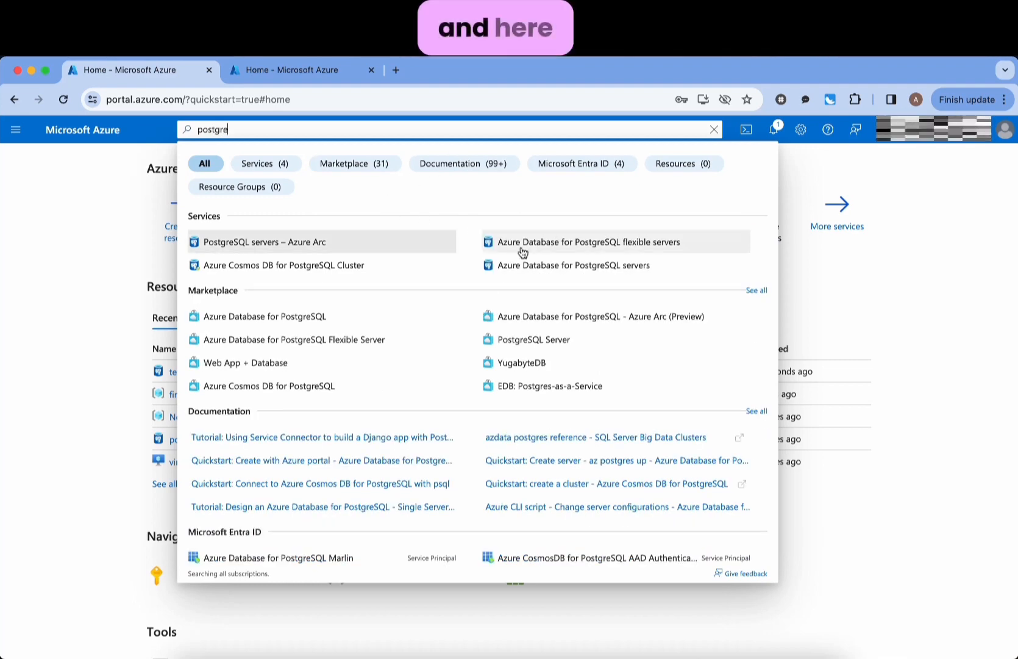
{"action": "left_click", "coordinate": [559, 268]}
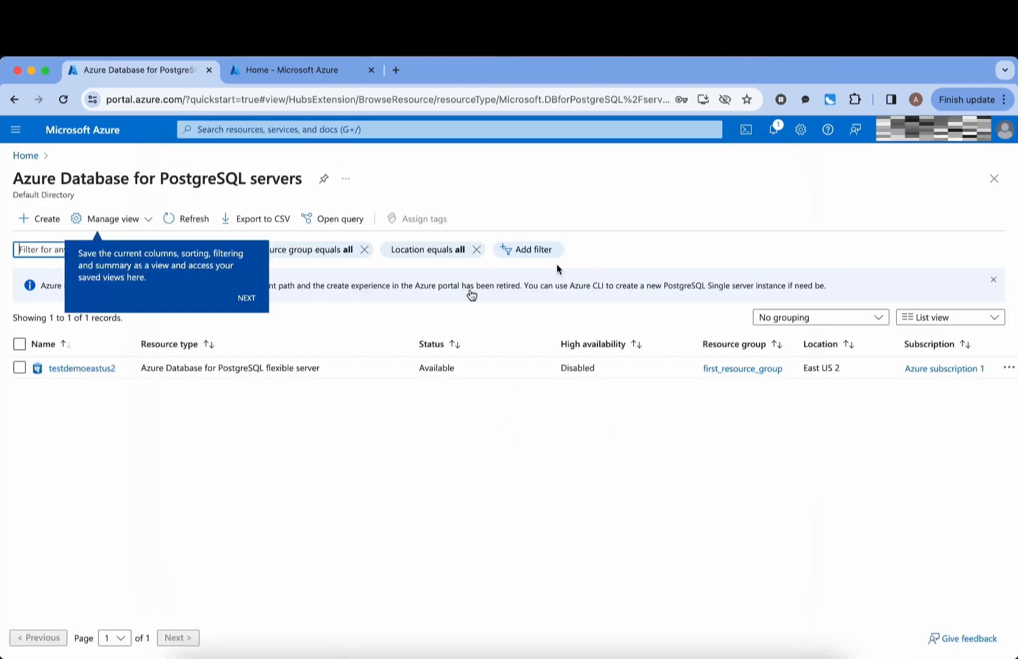
{"action": "left_click", "coordinate": [43, 223]}
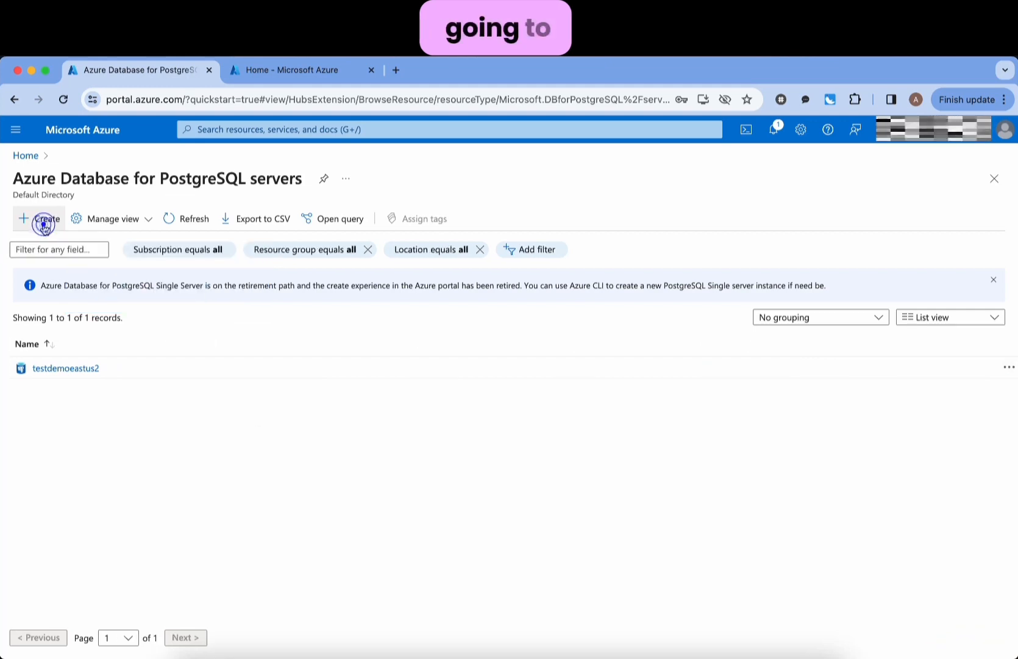
{"action": "left_click", "coordinate": [52, 223]}
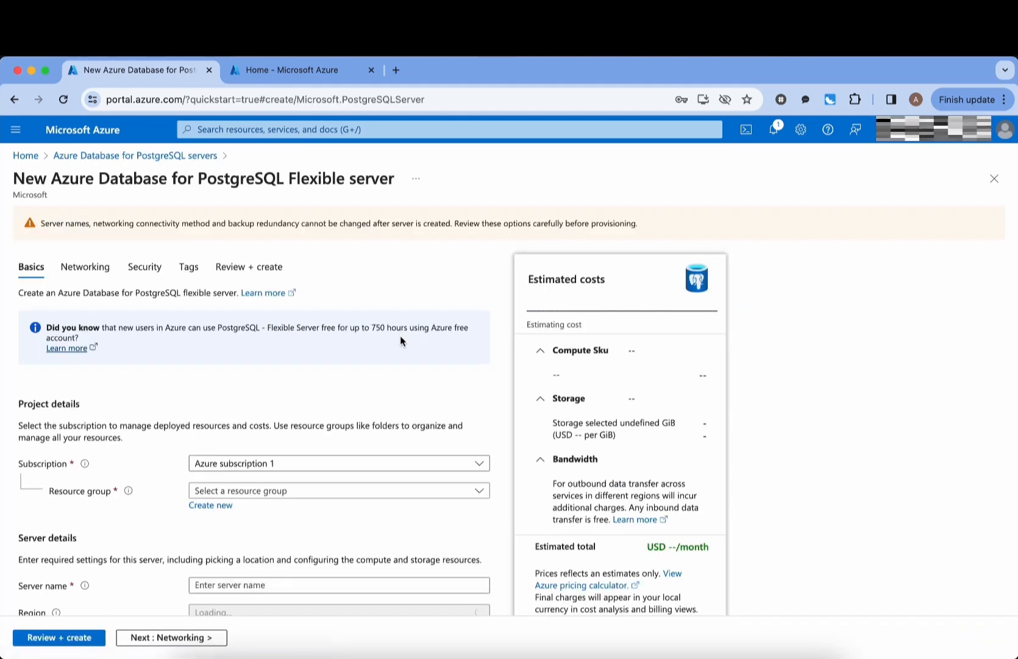
- Choose first_resource_group and name the server demopostgretest
{"action": "scroll", "coordinate": [414, 415], "scroll_direction": "down", "scroll_amount": 2}
{"action": "scroll", "coordinate": [414, 418], "scroll_direction": "down", "scroll_amount": 2}
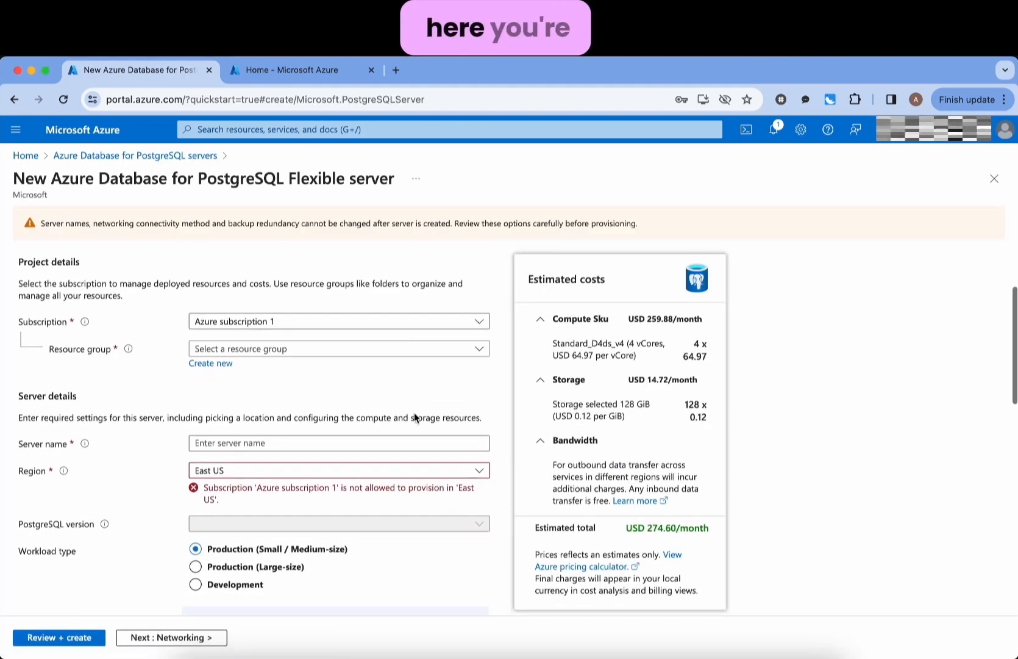
{"action": "left_click", "coordinate": [315, 345]}
{"action": "left_click", "coordinate": [297, 396]}
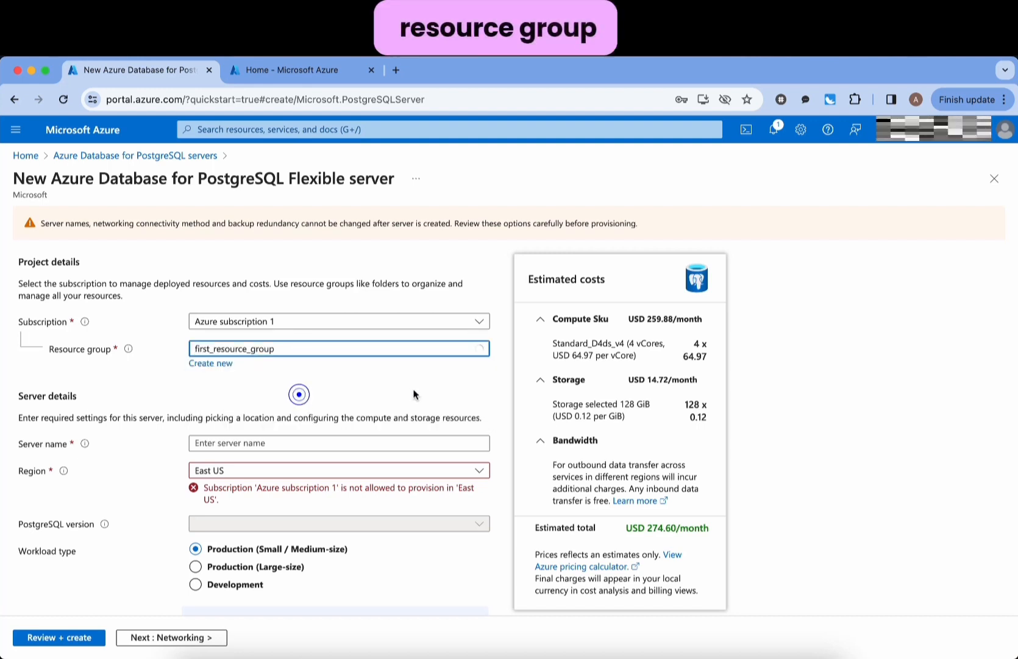
{"action": "scroll", "coordinate": [413, 390], "scroll_direction": "down", "scroll_amount": 2}
{"action": "left_click", "coordinate": [308, 334]}
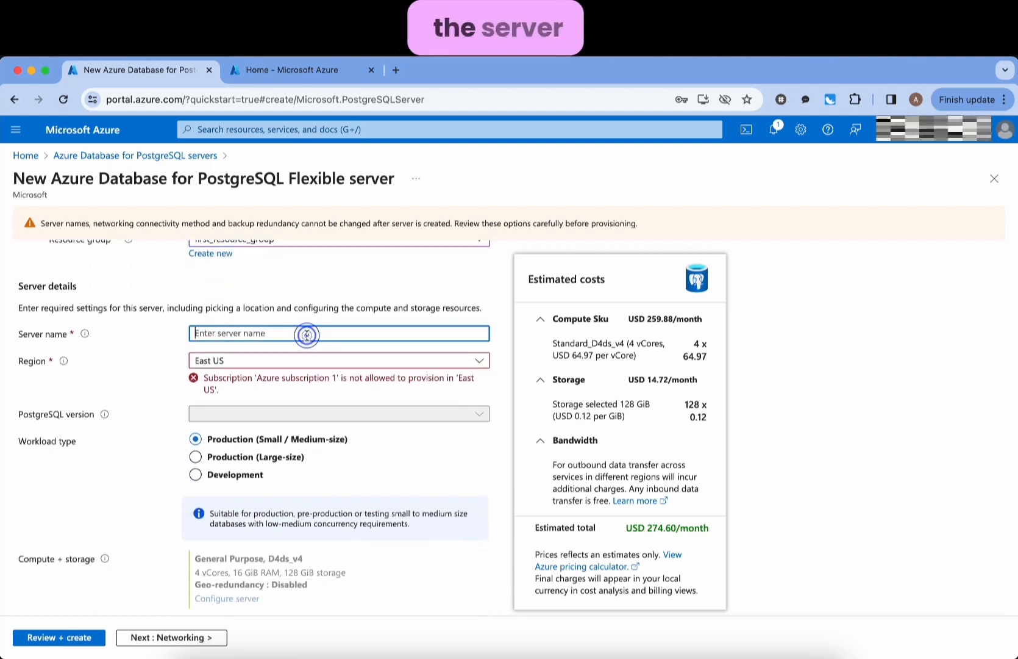
{"action": "type", "text": "demo"}
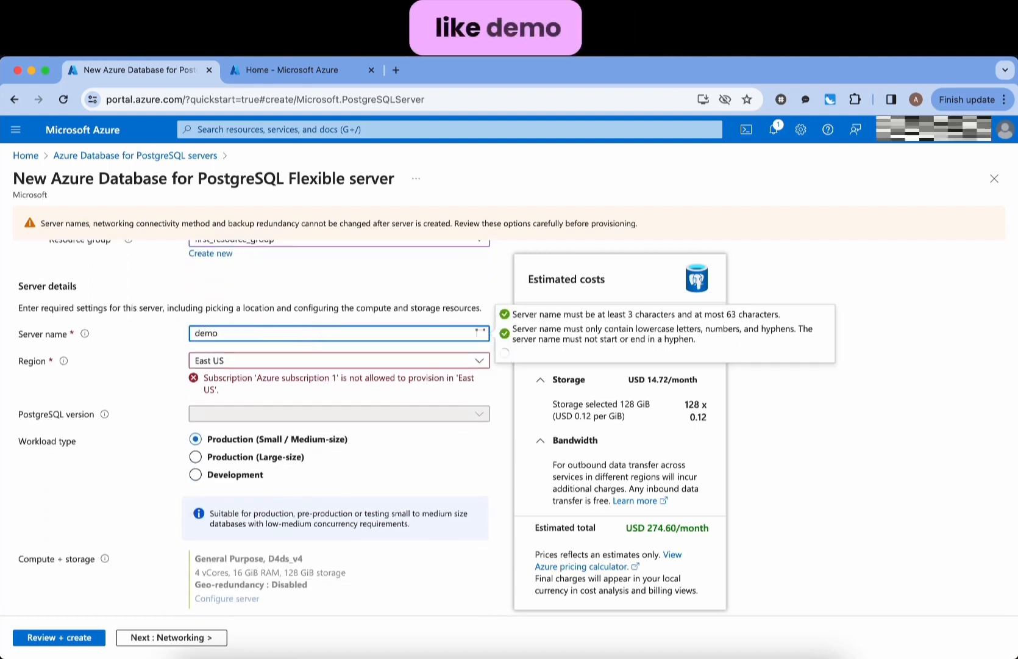
{"action": "type", "text": "postgretest"}
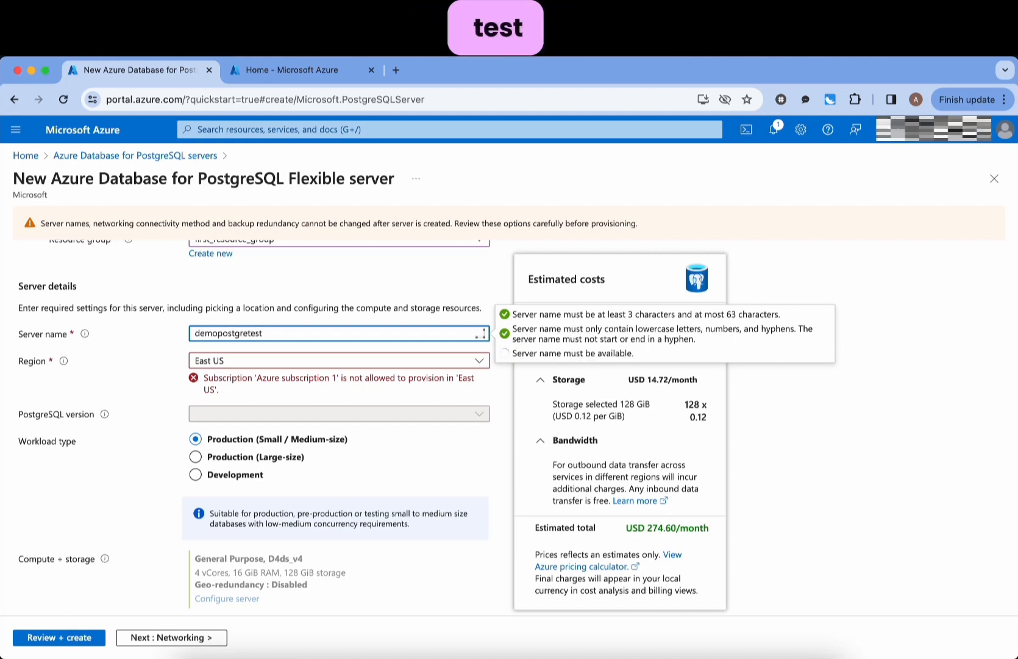
- Set the region to East US 2 and the workload type to Development
{"action": "left_click", "coordinate": [266, 364]}
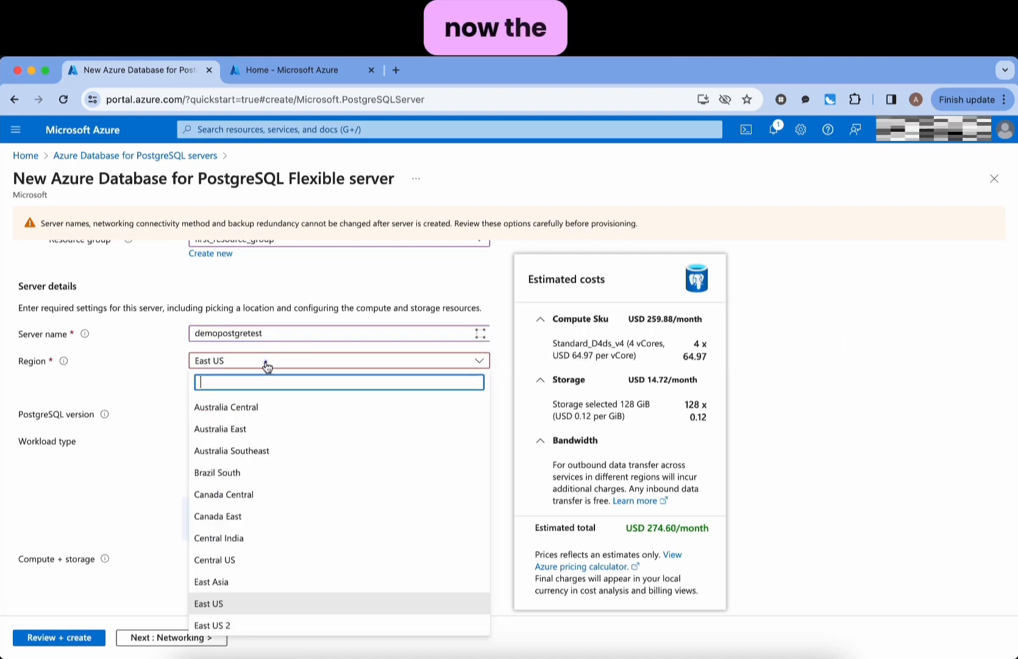
{"action": "scroll", "coordinate": [289, 542], "scroll_direction": "down", "scroll_amount": 3}
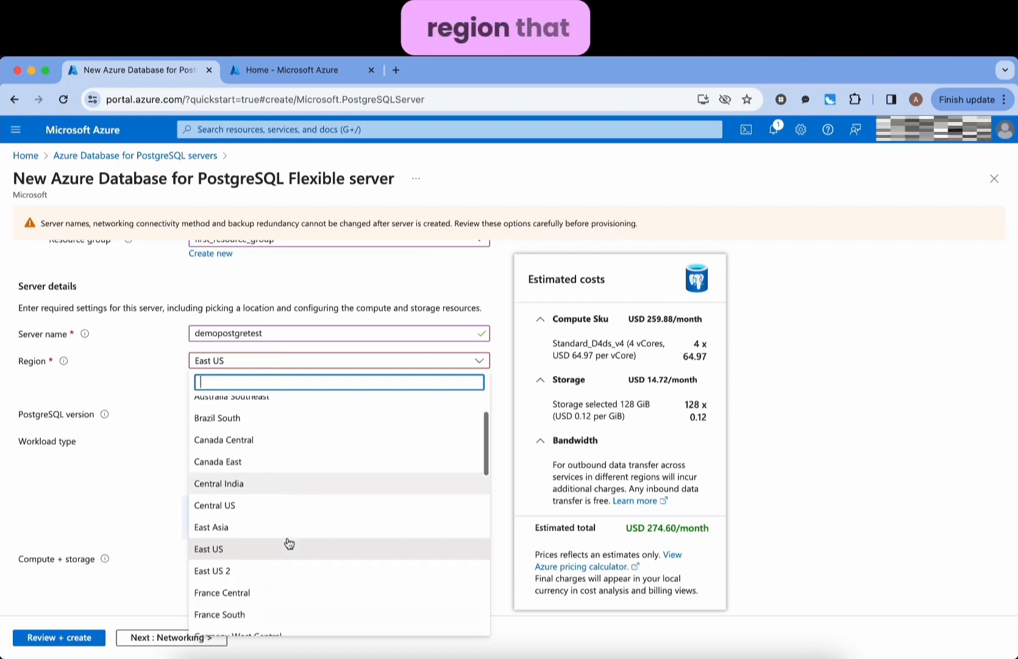
{"action": "left_click", "coordinate": [262, 559]}
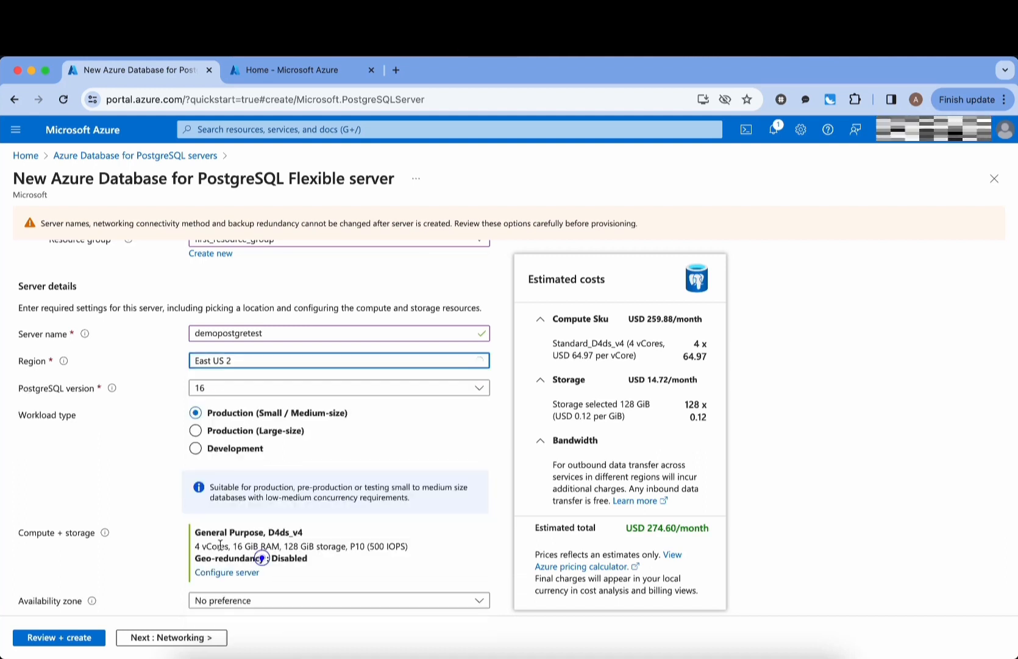
{"action": "left_click", "coordinate": [116, 447]}
{"action": "scroll", "coordinate": [441, 419], "scroll_direction": "down", "scroll_amount": 1}
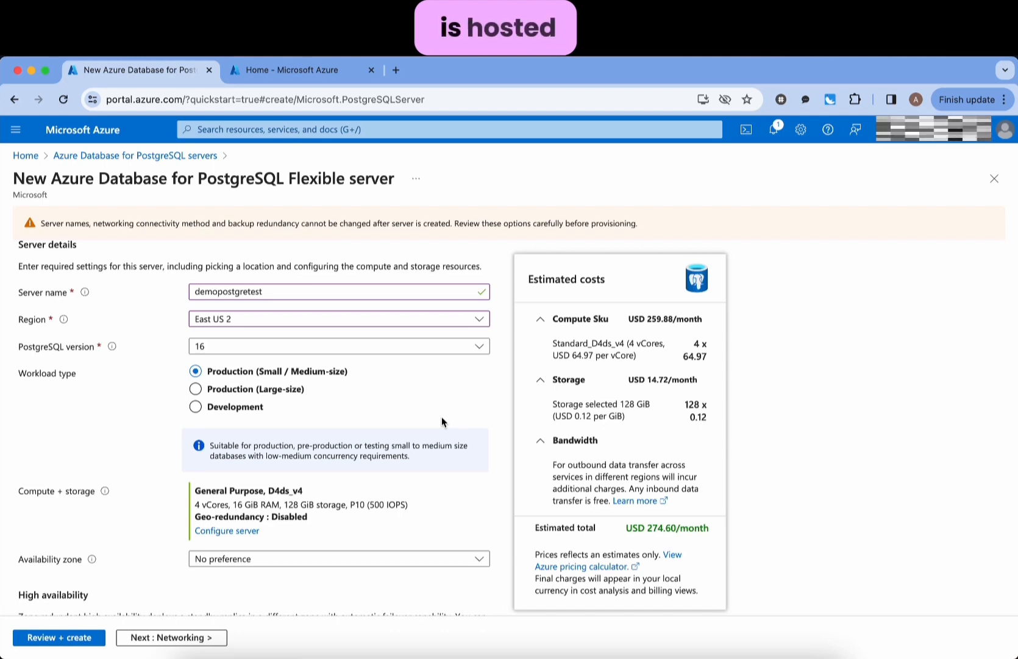
{"action": "left_click", "coordinate": [195, 408]}
{"action": "scroll", "coordinate": [436, 391], "scroll_direction": "down", "scroll_amount": 4}
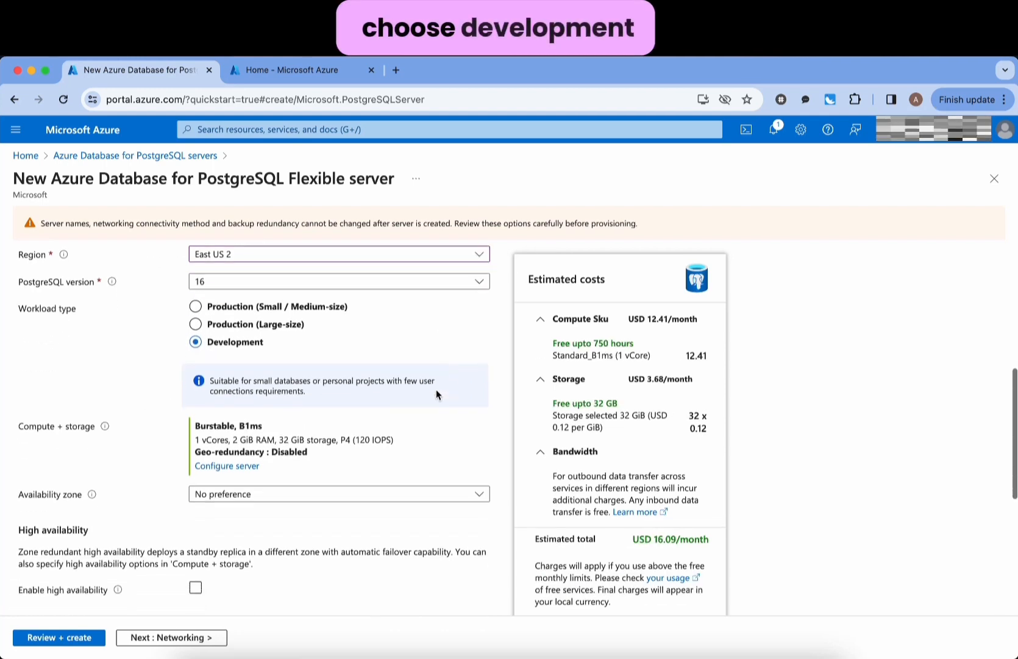
{"action": "scroll", "coordinate": [361, 482], "scroll_direction": "down", "scroll_amount": 4}
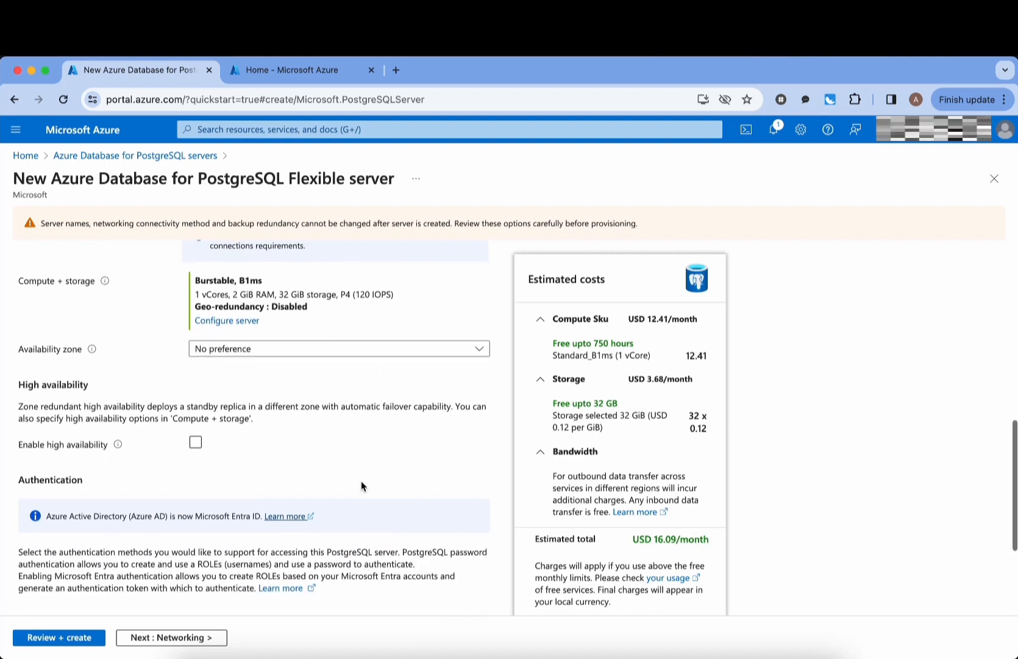
{"action": "scroll", "coordinate": [361, 486], "scroll_direction": "down", "scroll_amount": 2}
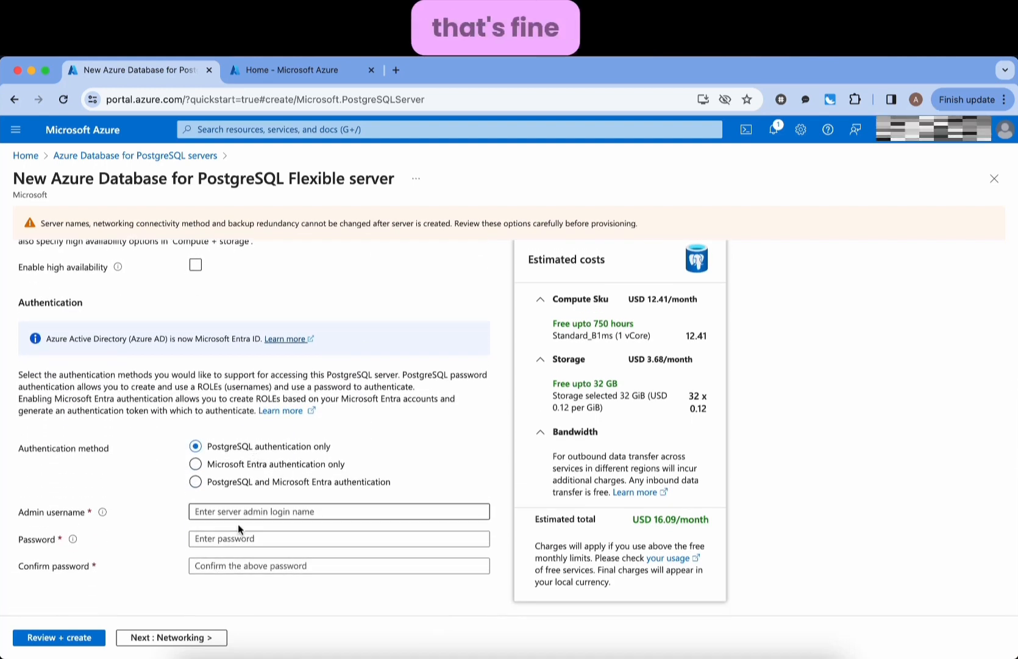
- Copy the server name demopostgretest into the Admin username field
{"action": "left_click", "coordinate": [252, 513]}
{"action": "scroll", "coordinate": [253, 518], "scroll_direction": "up", "scroll_amount": 12}
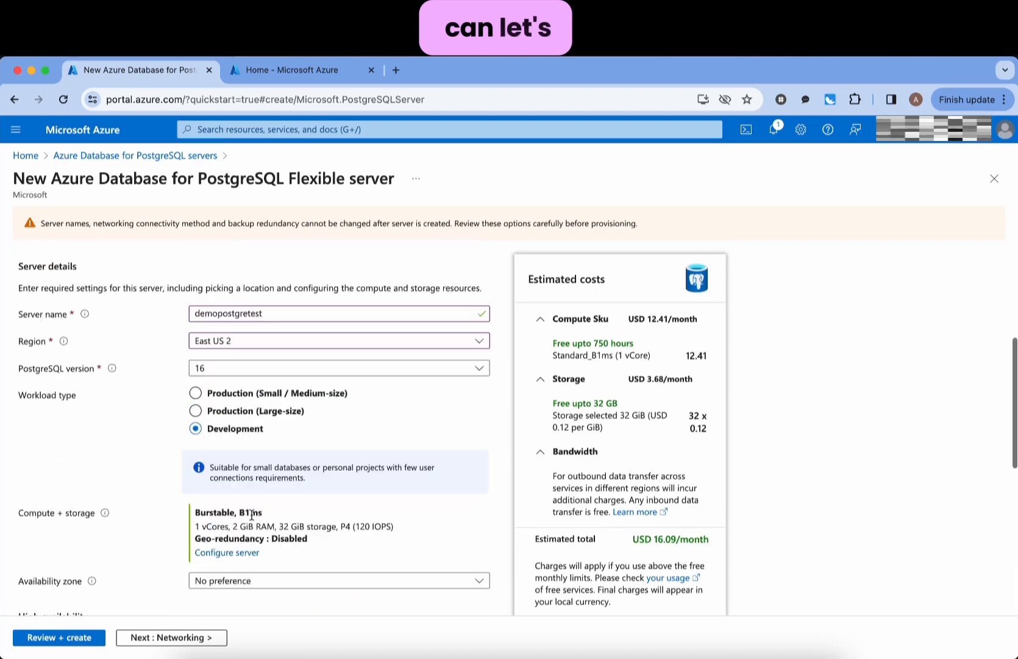
{"action": "left_click", "coordinate": [275, 469]}
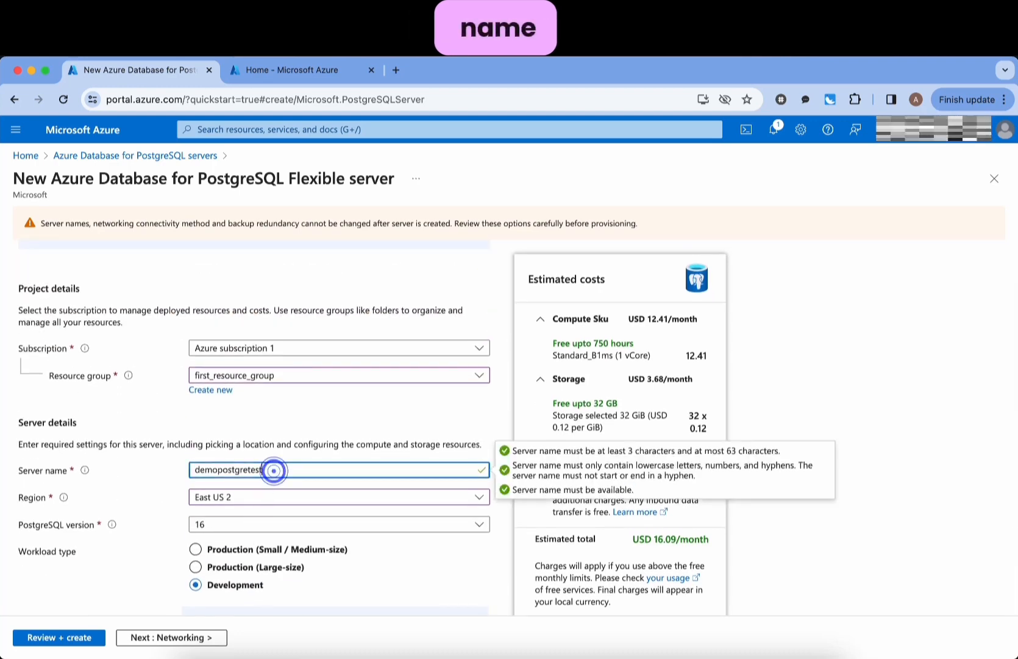
{"action": "double_click", "coordinate": [274, 470]}
{"action": "key", "text": "super+c"}
{"action": "scroll", "coordinate": [274, 469], "scroll_direction": "down", "scroll_amount": 12}
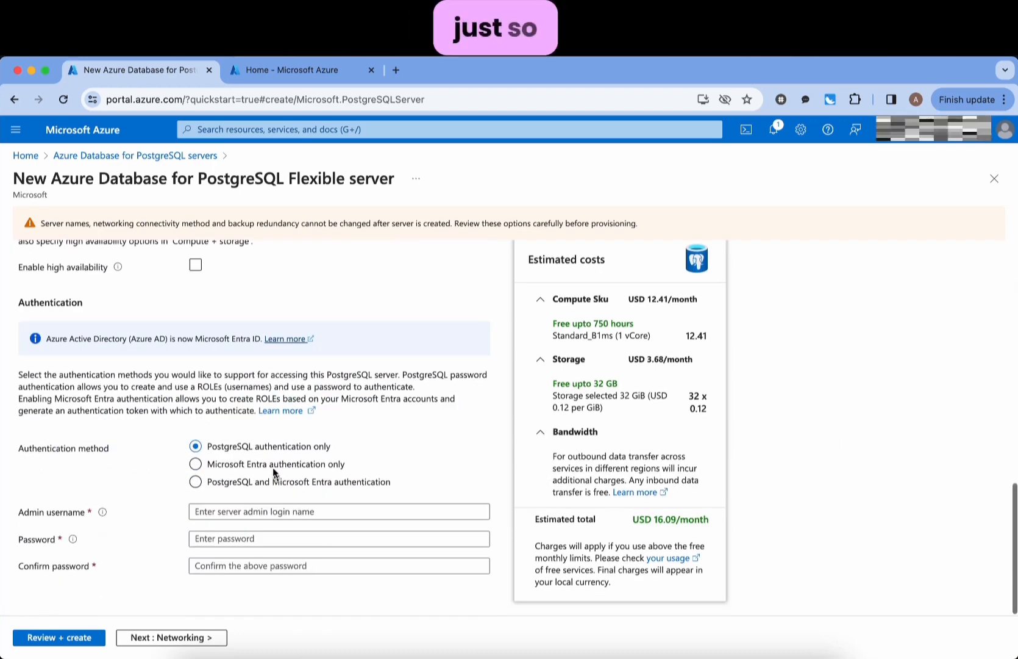
{"action": "left_click", "coordinate": [254, 511]}
{"action": "key", "text": "super+v"}
- Enter and confirm the admin password, then continue to Networking
{"action": "left_click", "coordinate": [245, 539]}
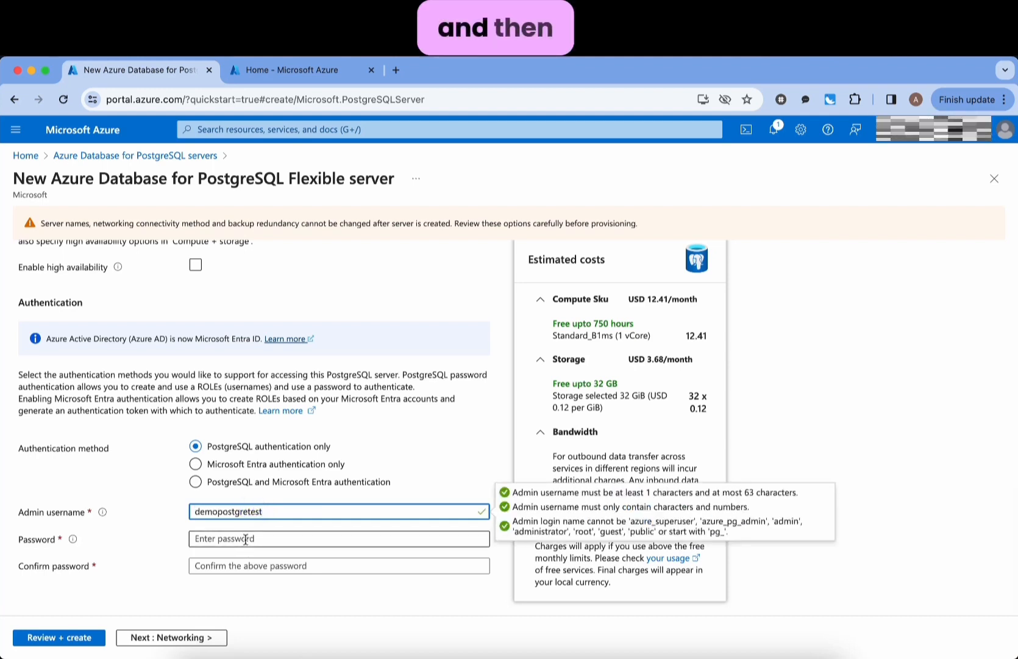
{"action": "type", "text": "Dem"}
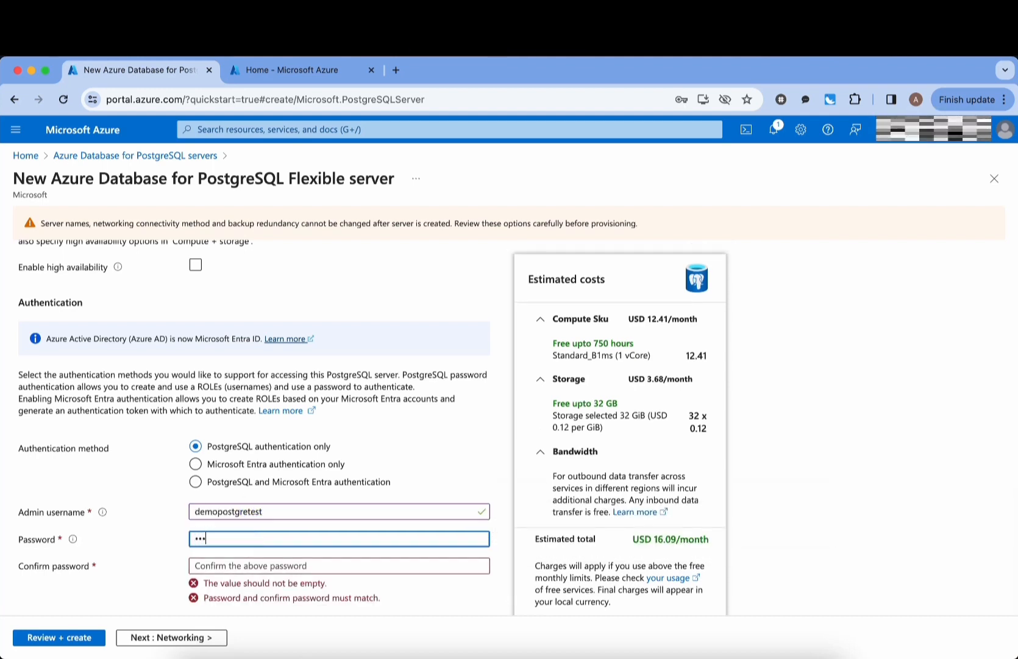
{"action": "type", "text": "o1"}
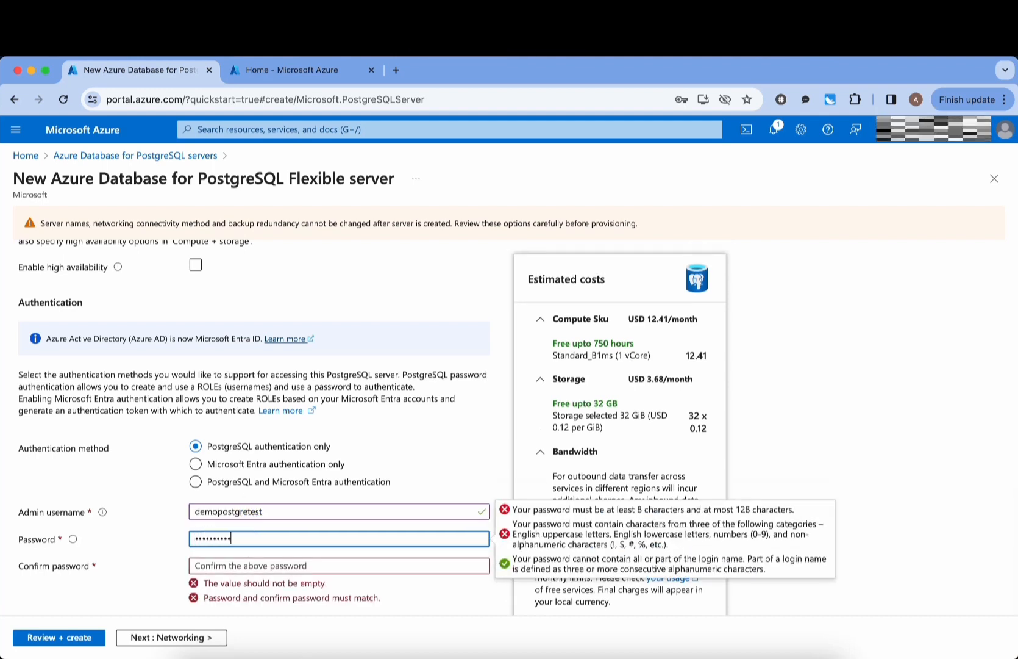
{"action": "key", "text": "Tab"}
{"action": "type", "text": "D"}
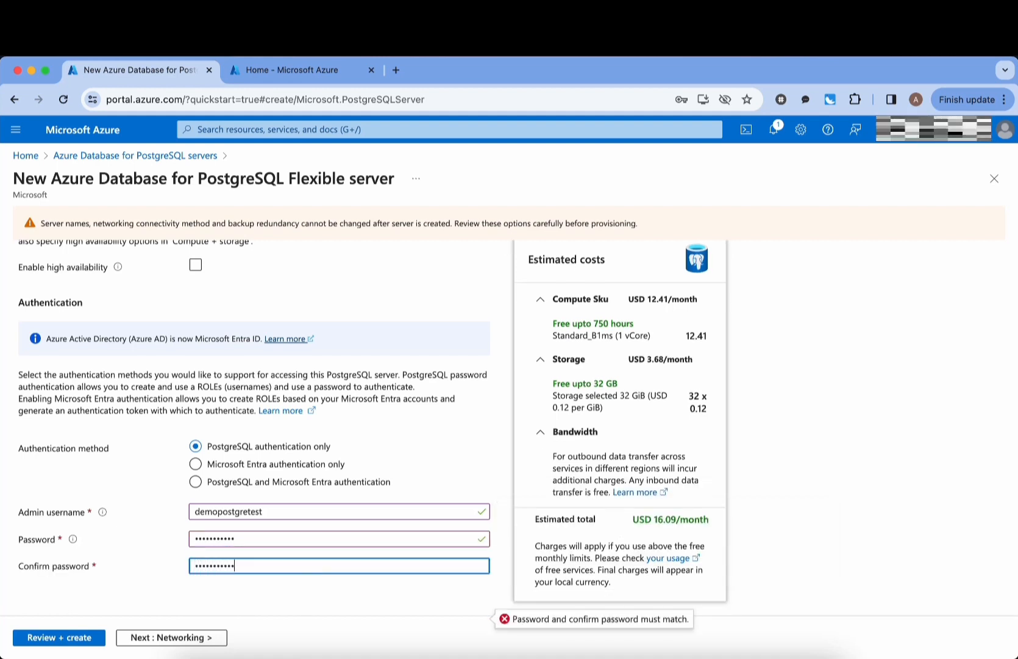
{"action": "left_click", "coordinate": [156, 637]}
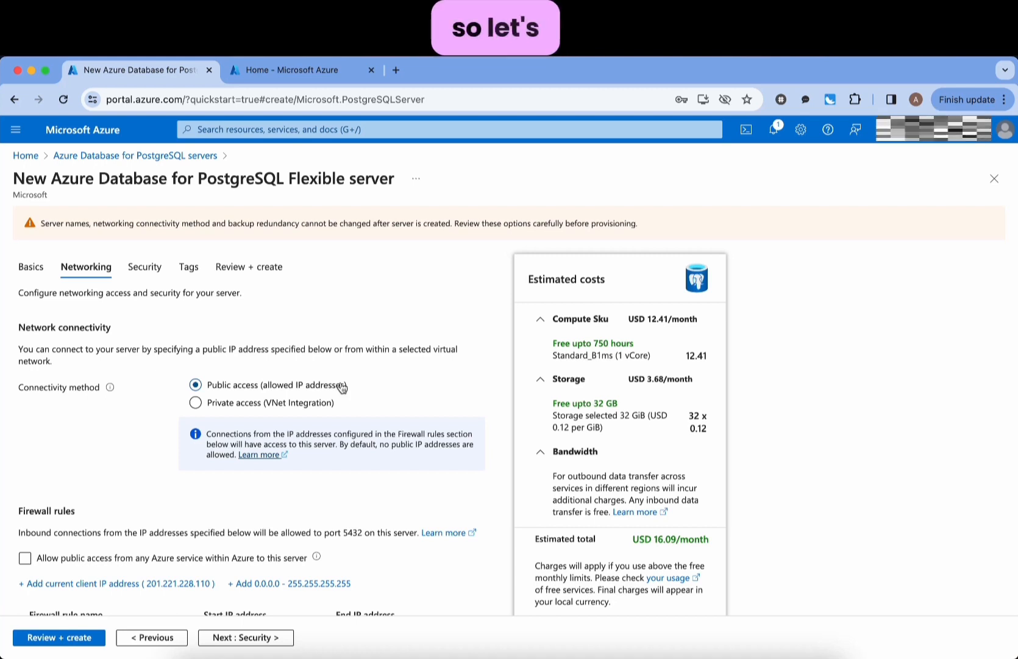
- Add a firewall rule allowing the current client IP address
{"action": "scroll", "coordinate": [130, 454], "scroll_direction": "down", "scroll_amount": 1}
{"action": "left_click", "coordinate": [114, 507]}
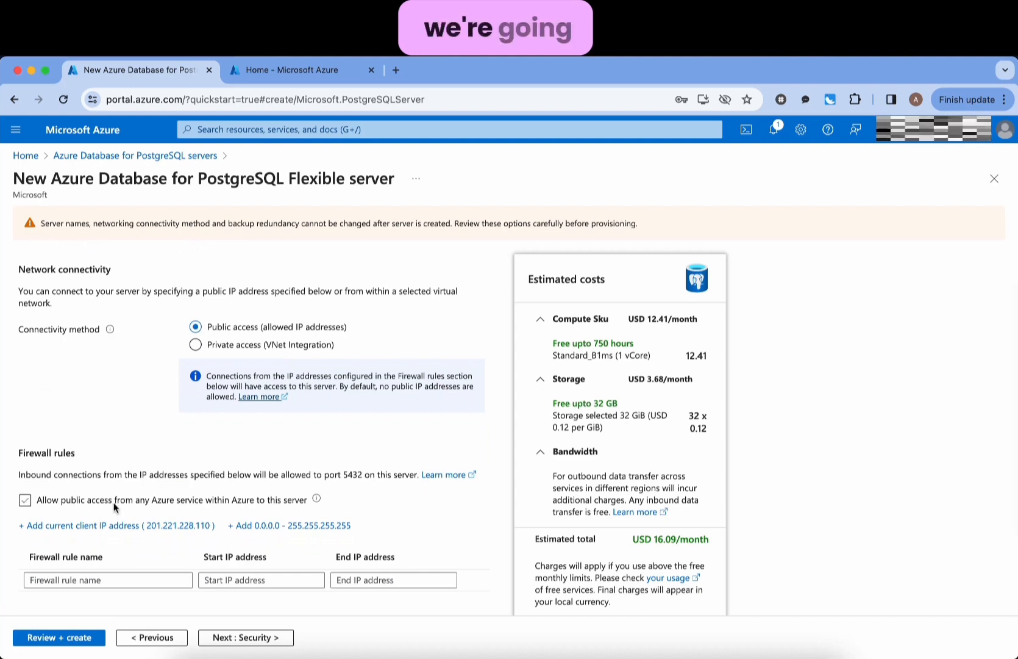
{"action": "left_click", "coordinate": [104, 526]}
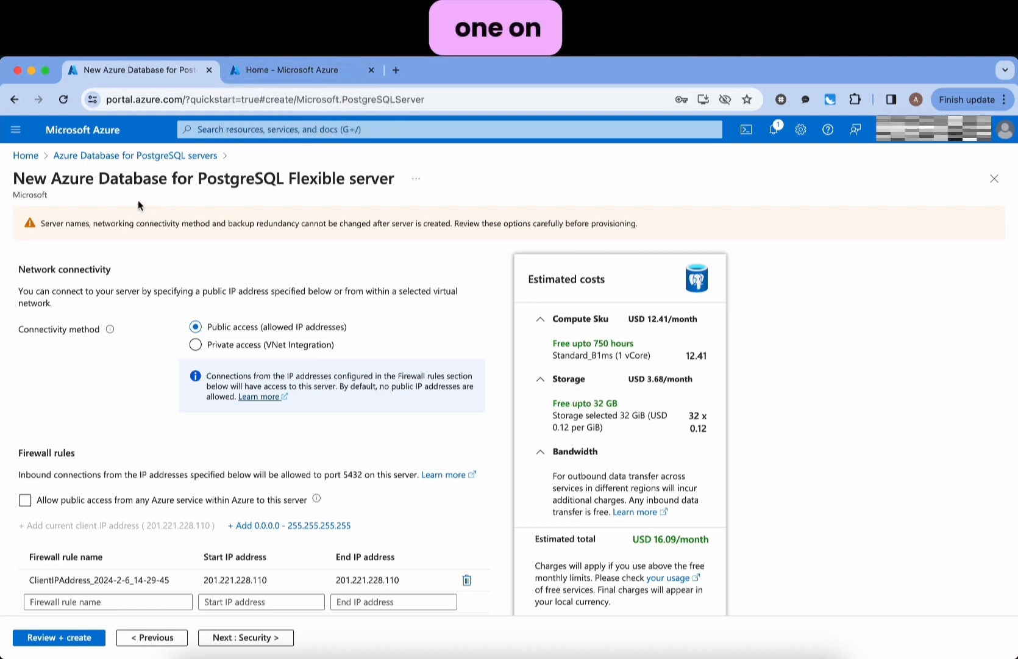
- Open the Microsoft Azure home page in a new browser tab and switch to it
{"action": "right_click", "coordinate": [122, 158]}
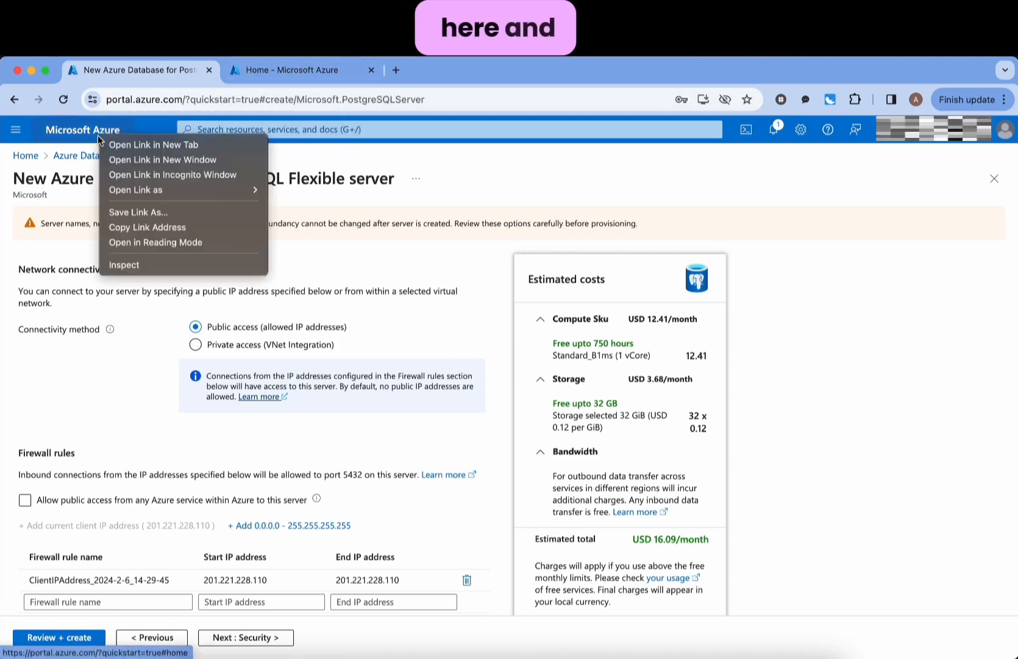
{"action": "left_click", "coordinate": [113, 144]}
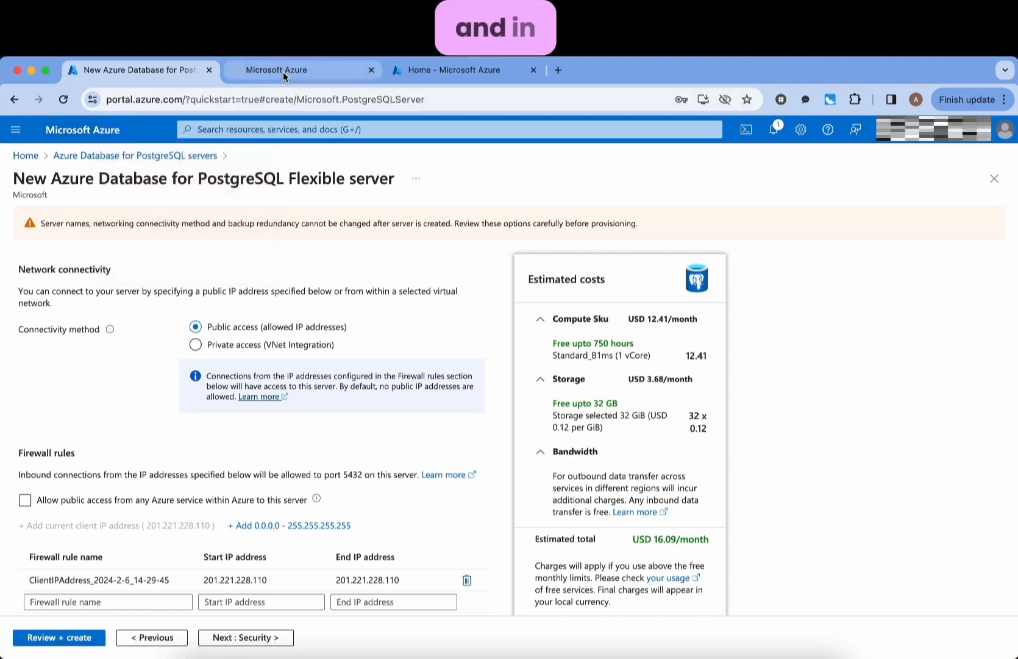
{"action": "left_click", "coordinate": [283, 71]}
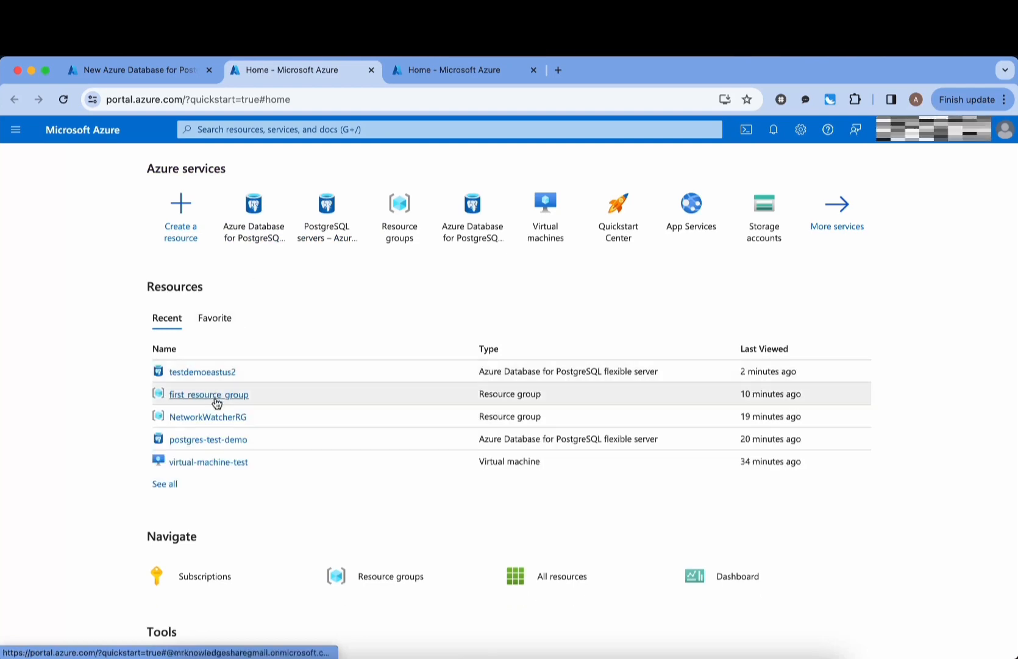
- Copy public IP 20.55.5.143 from virtual-machine-test's overview and return to the PostgreSQL form
{"action": "left_click", "coordinate": [207, 462]}
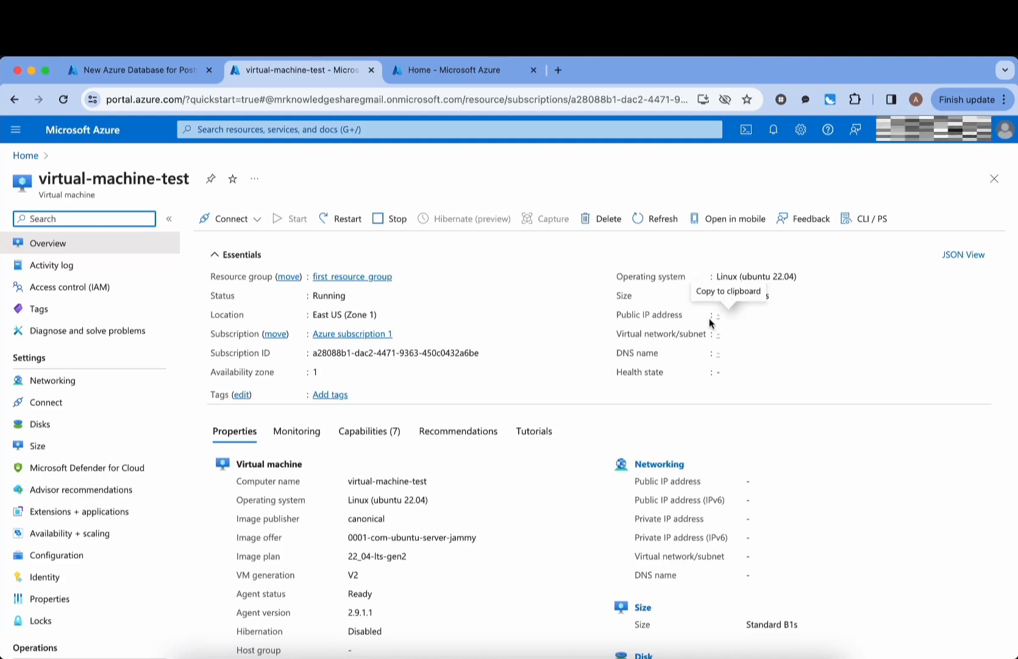
{"action": "left_click", "coordinate": [770, 317]}
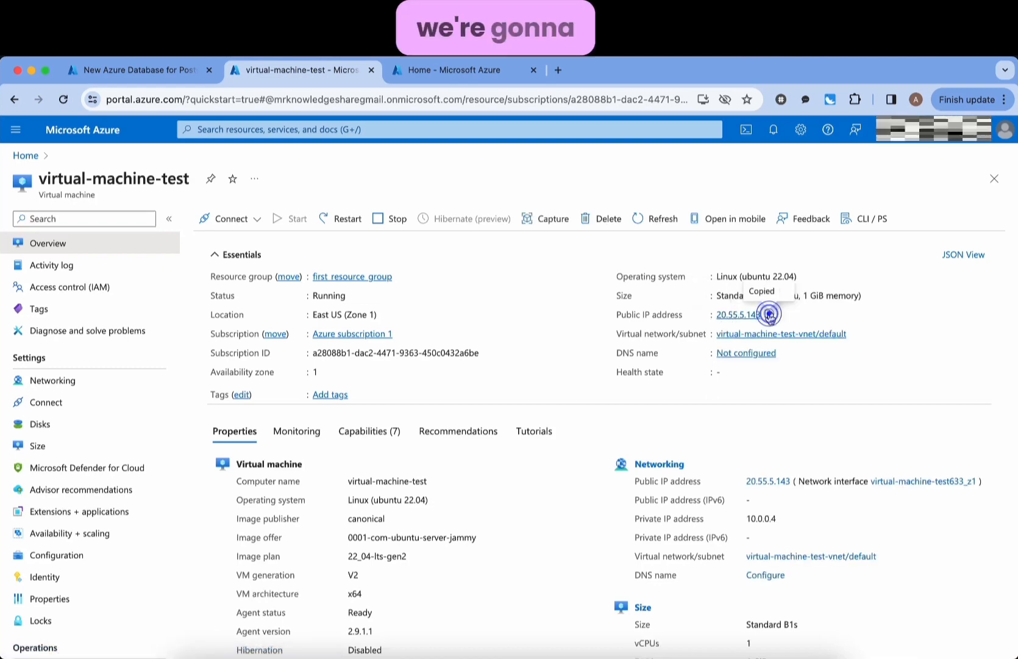
{"action": "left_click", "coordinate": [104, 69]}
- Add a firewall rule named virtualmachine covering 20.55.5.143 to 20.55.5.143
{"action": "scroll", "coordinate": [327, 473], "scroll_direction": "down", "scroll_amount": 3}
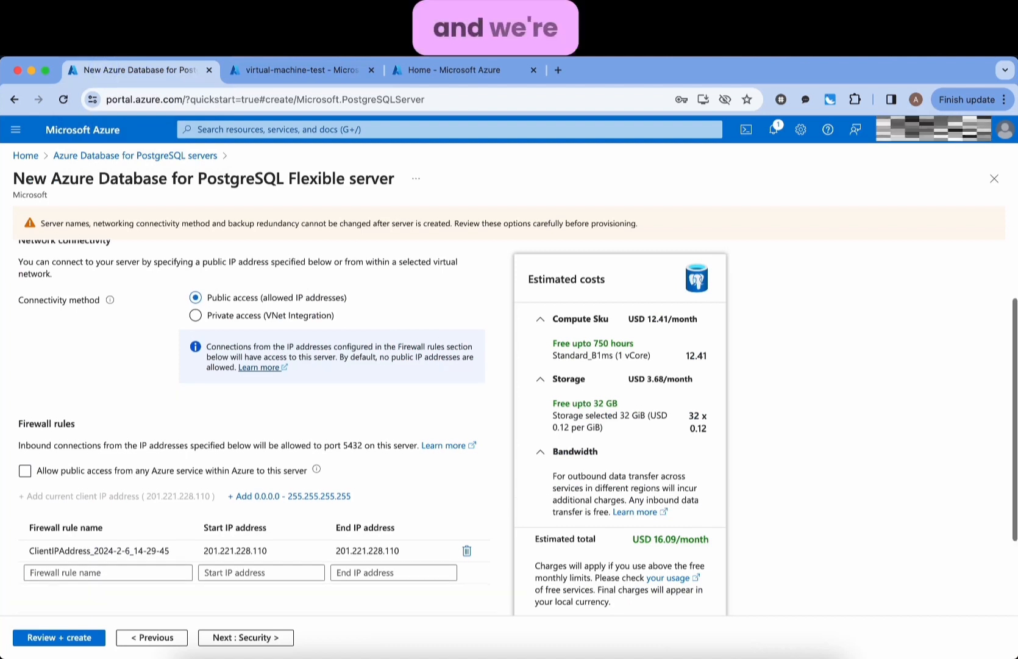
{"action": "left_click", "coordinate": [151, 516]}
{"action": "type", "text": "virtualmahcine"}
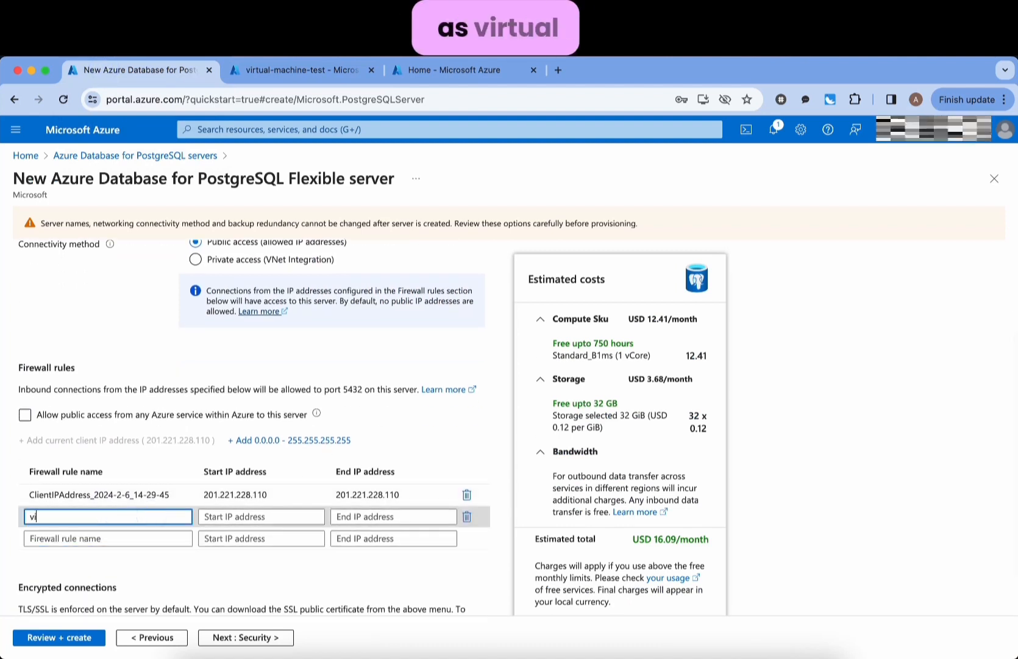
{"action": "key", "text": "BackSpace"}
{"action": "key", "text": "BackSpace"}
{"action": "key", "text": "BackSpace"}
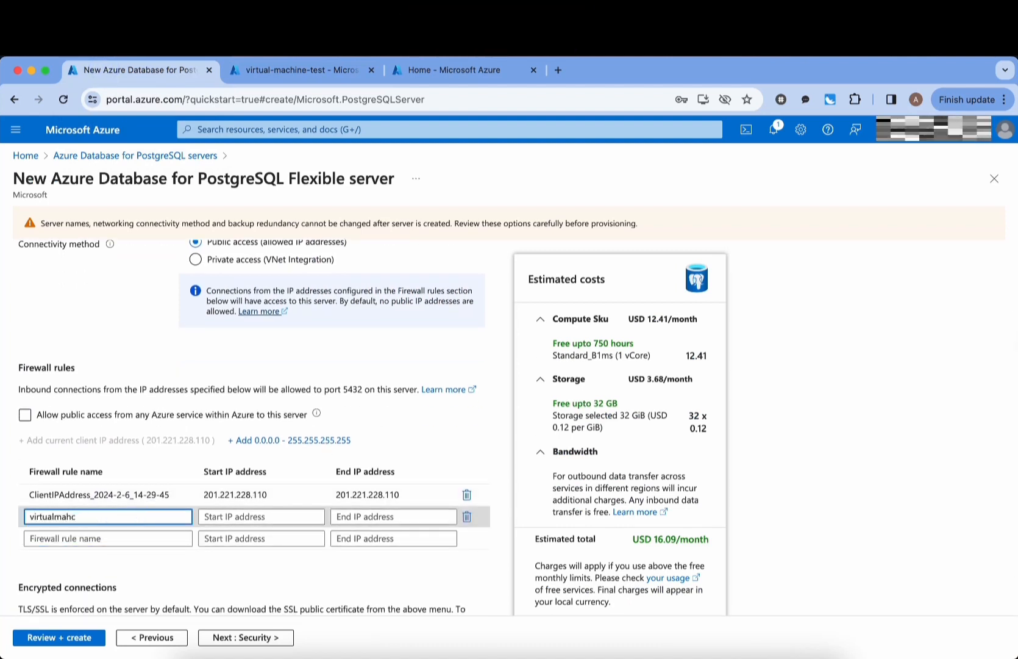
{"action": "type", "text": "hine"}
{"action": "key", "text": "Tab"}
{"action": "type", "text": "20.55.5.143"}
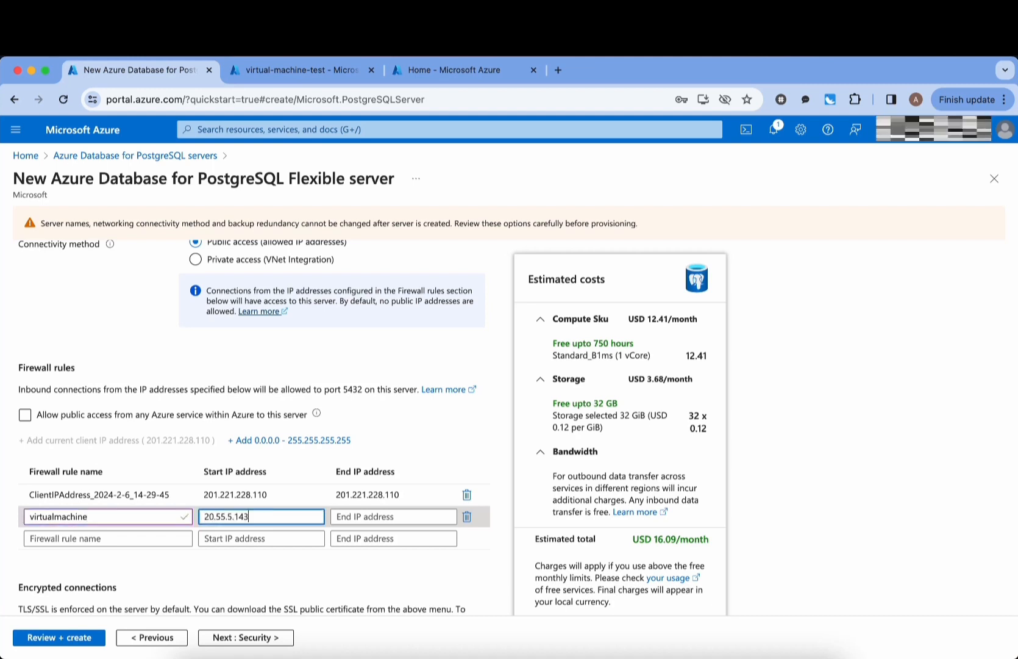
{"action": "key", "text": "Tab"}
{"action": "key", "text": "super+v"}
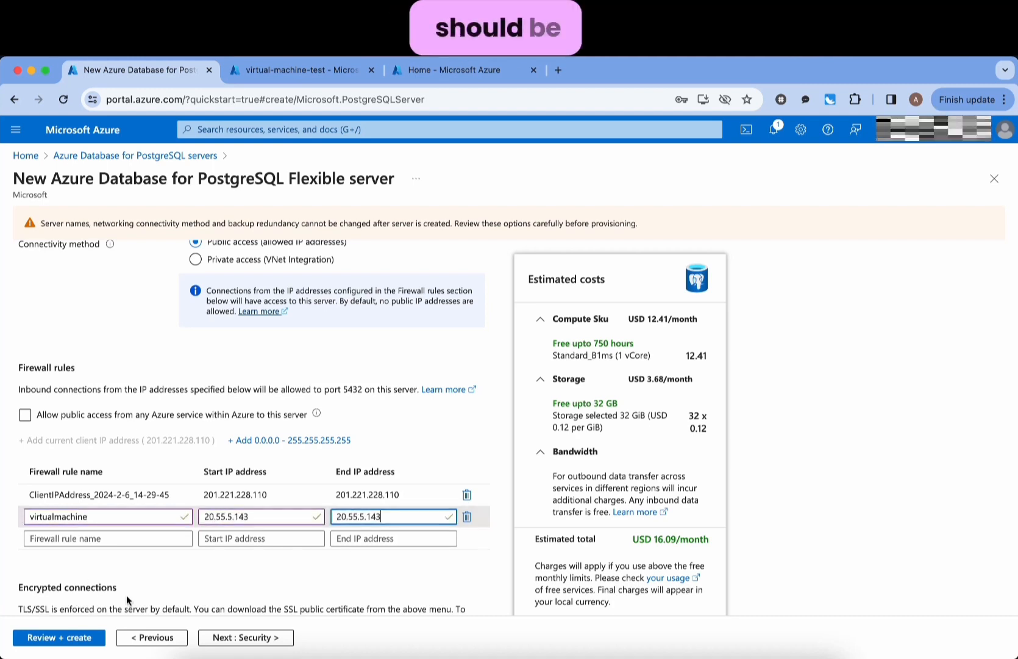
{"action": "left_click", "coordinate": [186, 587]}
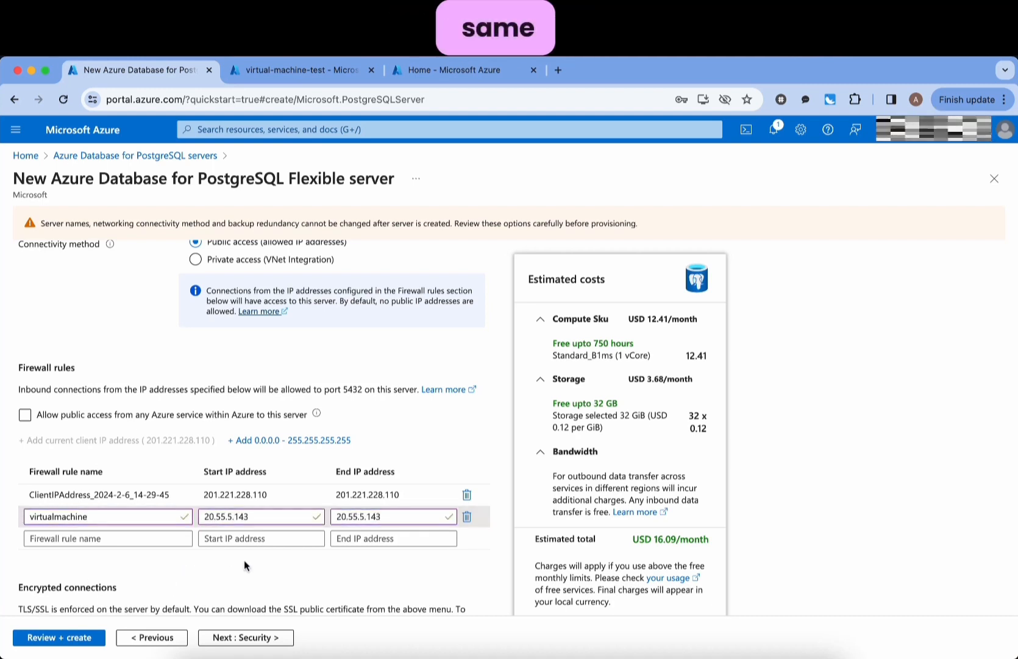
- Advance the server creation form to its Security settings
{"action": "scroll", "coordinate": [245, 560], "scroll_direction": "down", "scroll_amount": 1}
{"action": "scroll", "coordinate": [244, 560], "scroll_direction": "down", "scroll_amount": 3}
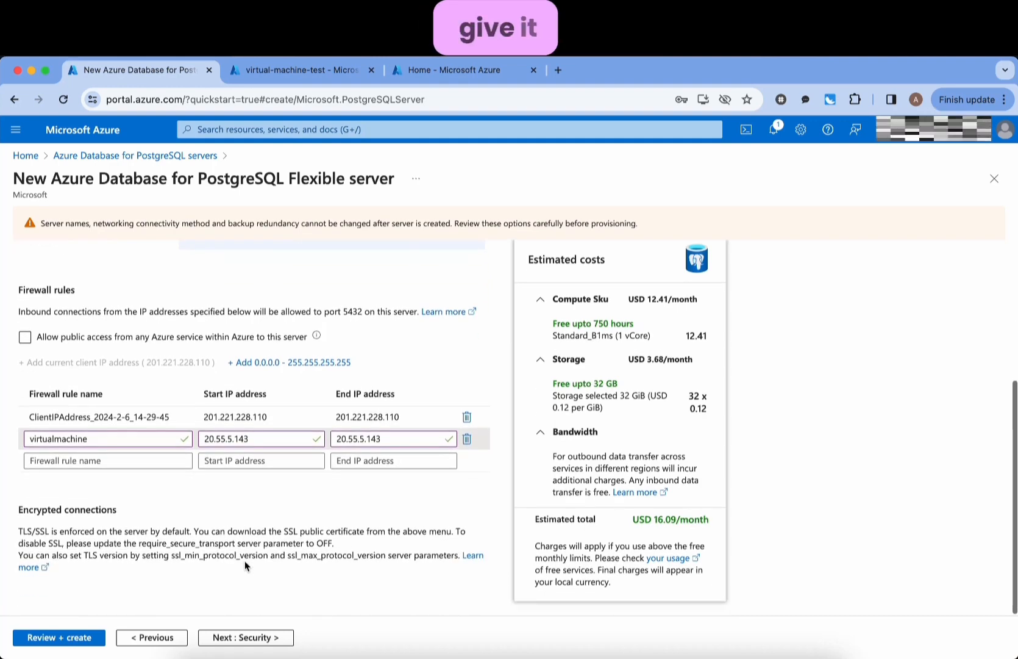
{"action": "left_click", "coordinate": [244, 636]}
{"action": "left_click", "coordinate": [244, 636]}
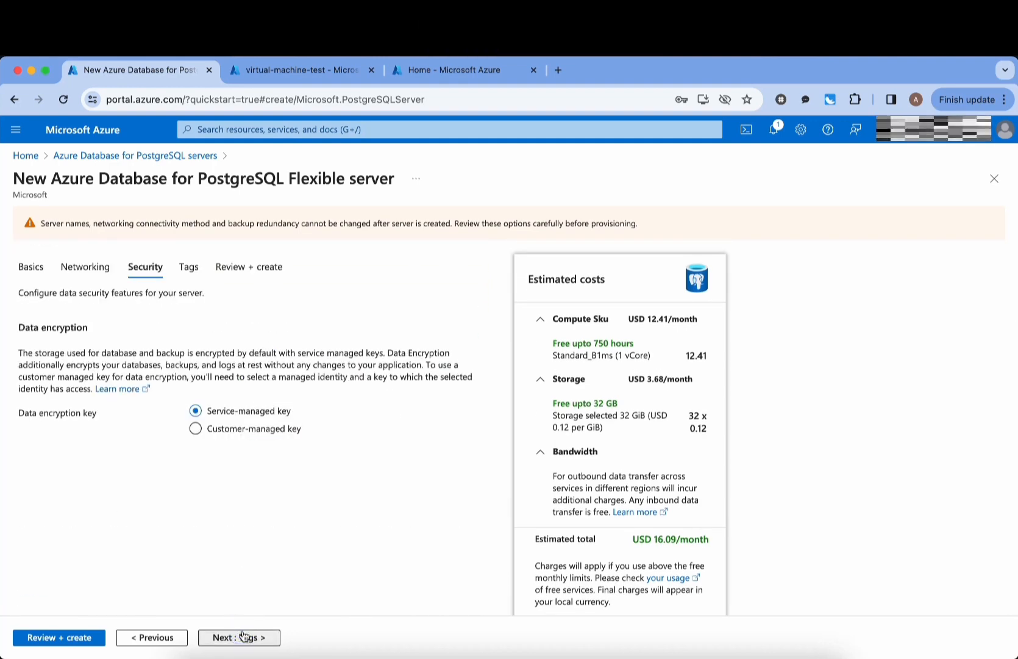
- Go through Tags to Review + create and create the demopostgretest PostgreSQL server
{"action": "left_click", "coordinate": [242, 636]}
{"action": "left_click", "coordinate": [275, 636]}
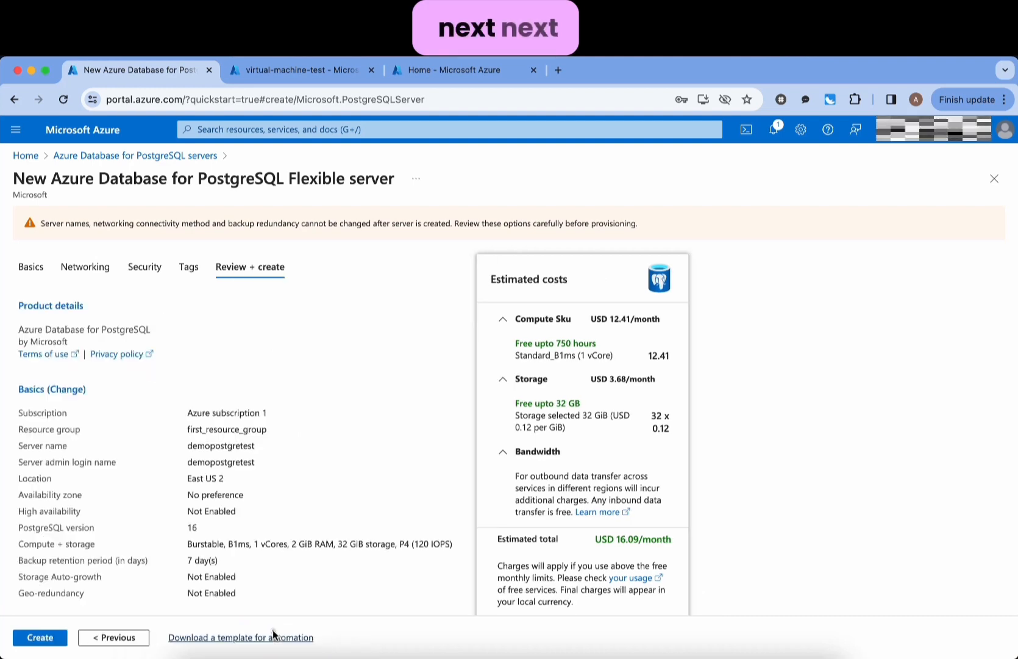
{"action": "left_click", "coordinate": [275, 635]}
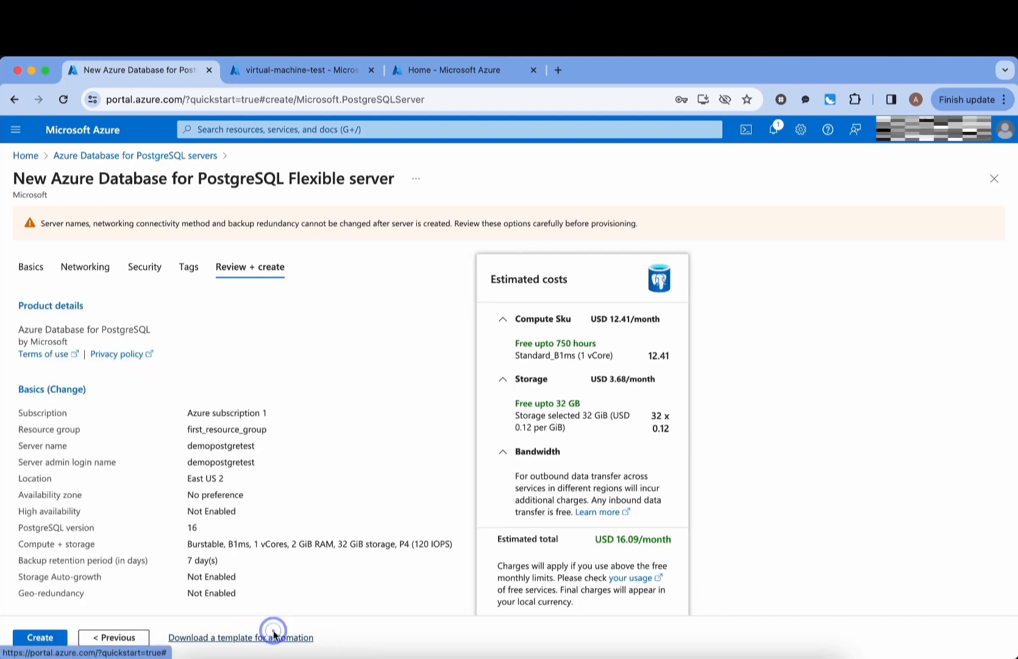
{"action": "left_click", "coordinate": [40, 637]}
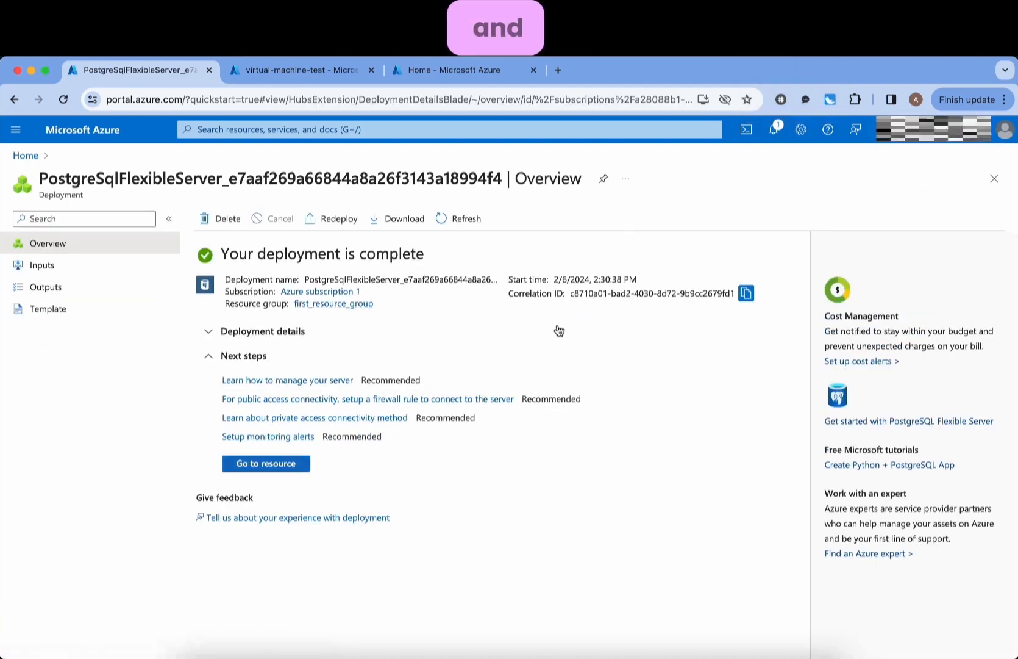
- Open virtual-machine-test from Home and copy its public IP 20.55.5.143
{"action": "left_click", "coordinate": [54, 133]}
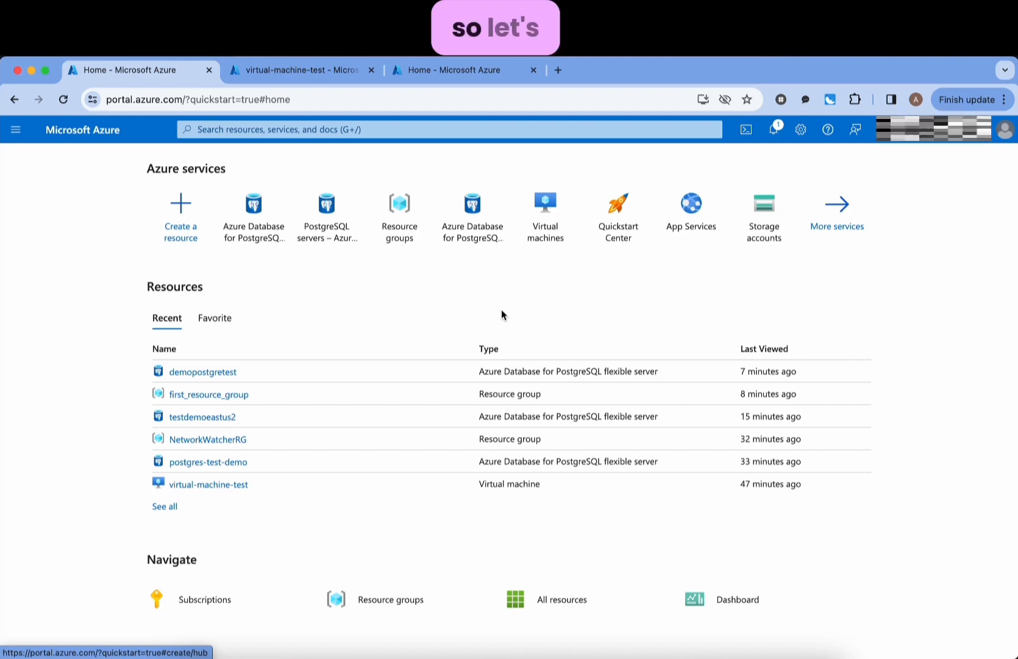
{"action": "left_click", "coordinate": [206, 485]}
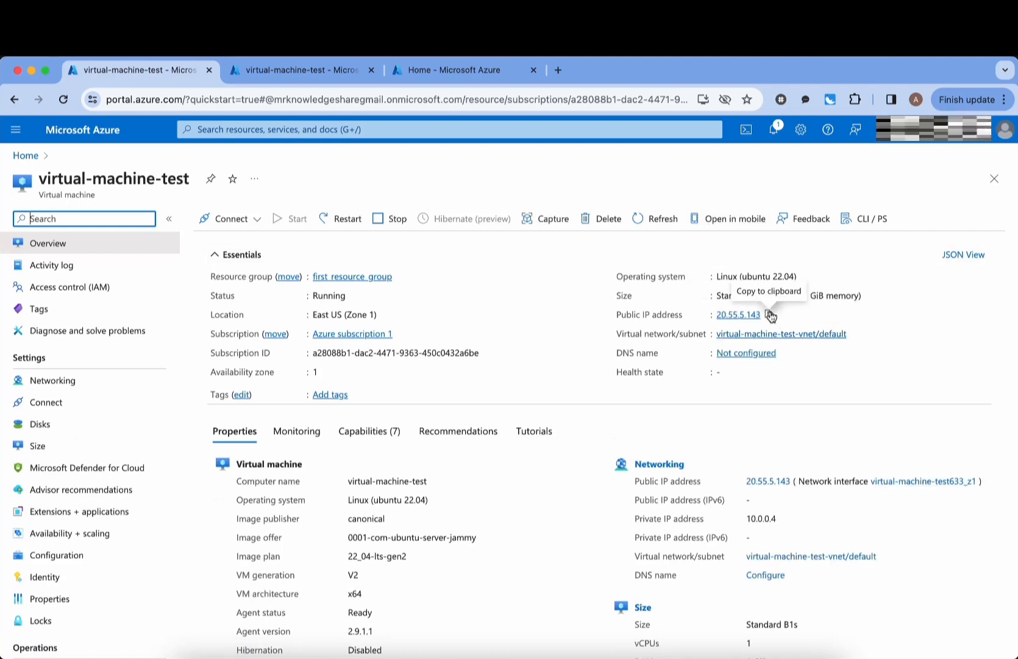
{"action": "left_click", "coordinate": [770, 314]}
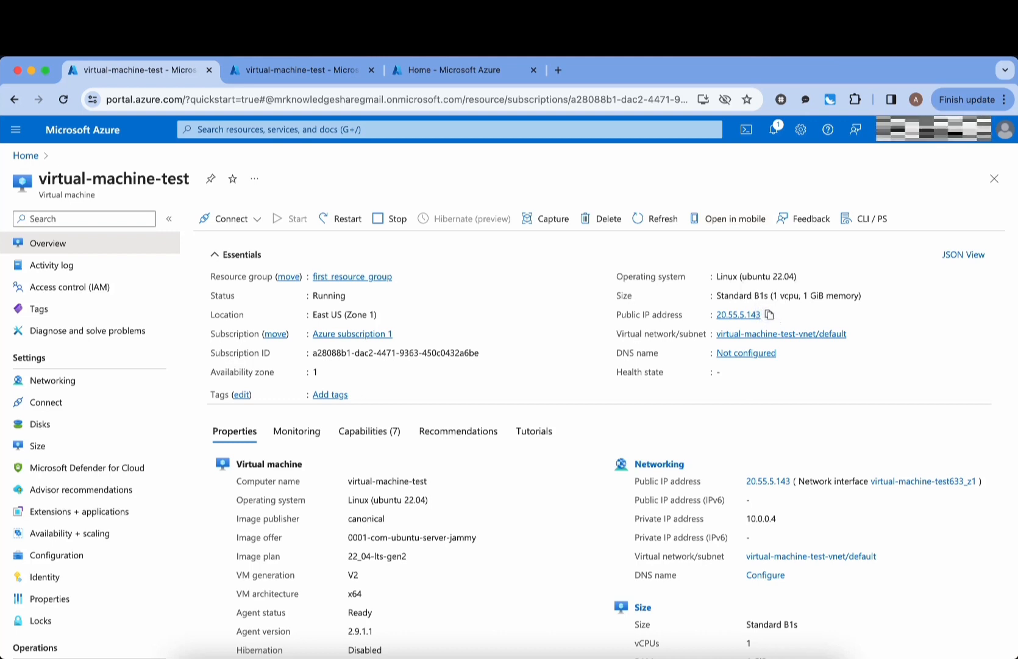
{"action": "key", "text": "super+Tab"}
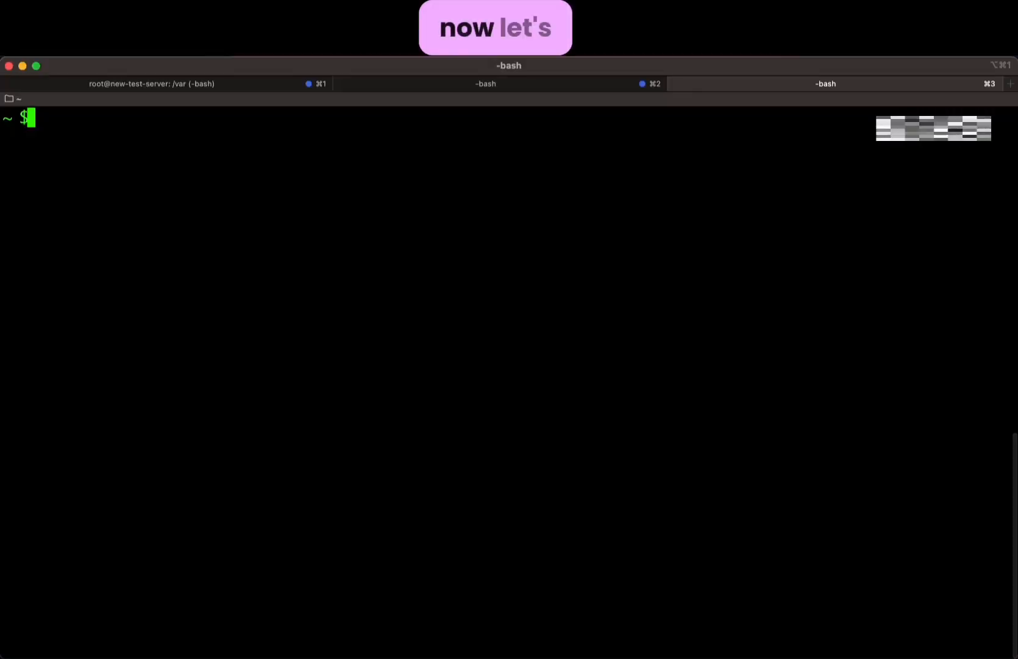
{"action": "type", "text": "ssh azureuser@"}
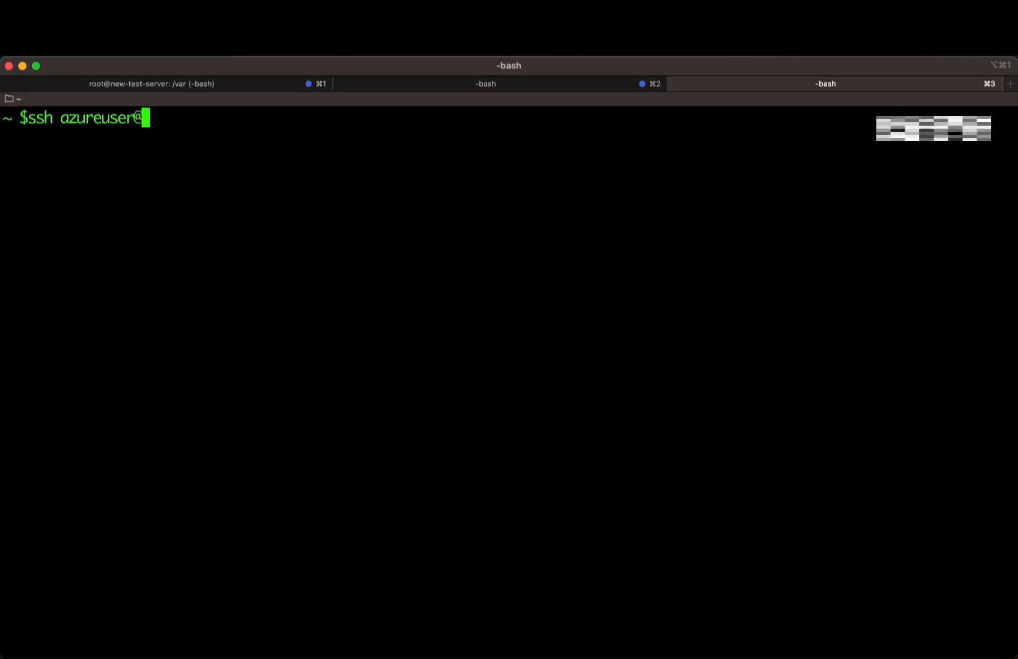
{"action": "key", "text": "super+Tab"}
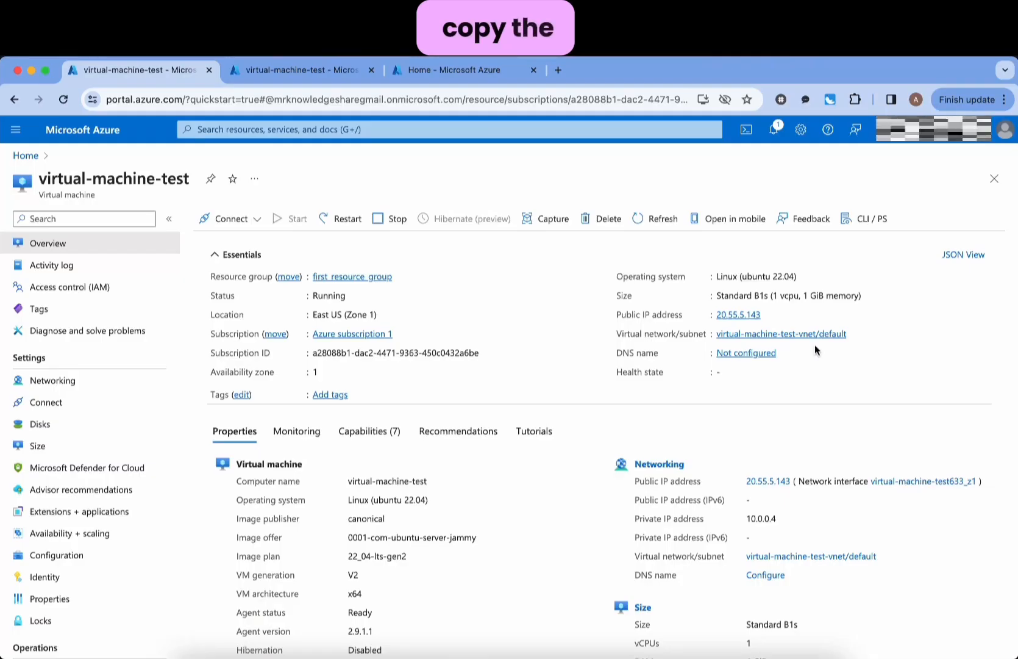
{"action": "left_click", "coordinate": [769, 313]}
{"action": "key", "text": "super+Tab"}
{"action": "key", "text": "super+v"}
{"action": "left_click", "coordinate": [624, 358]}
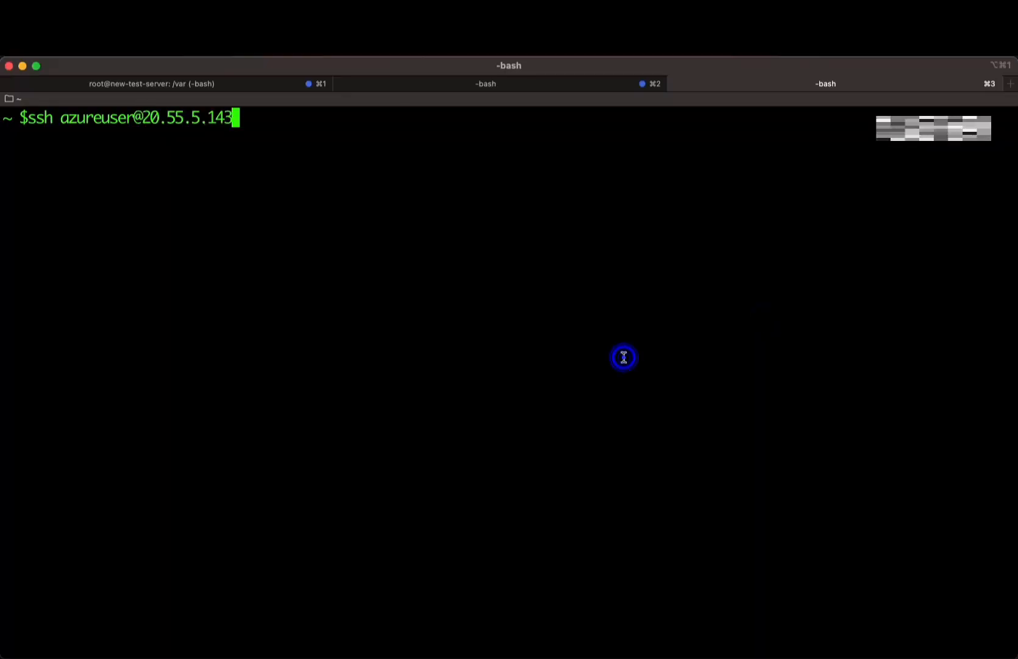
{"action": "key", "text": "Return"}
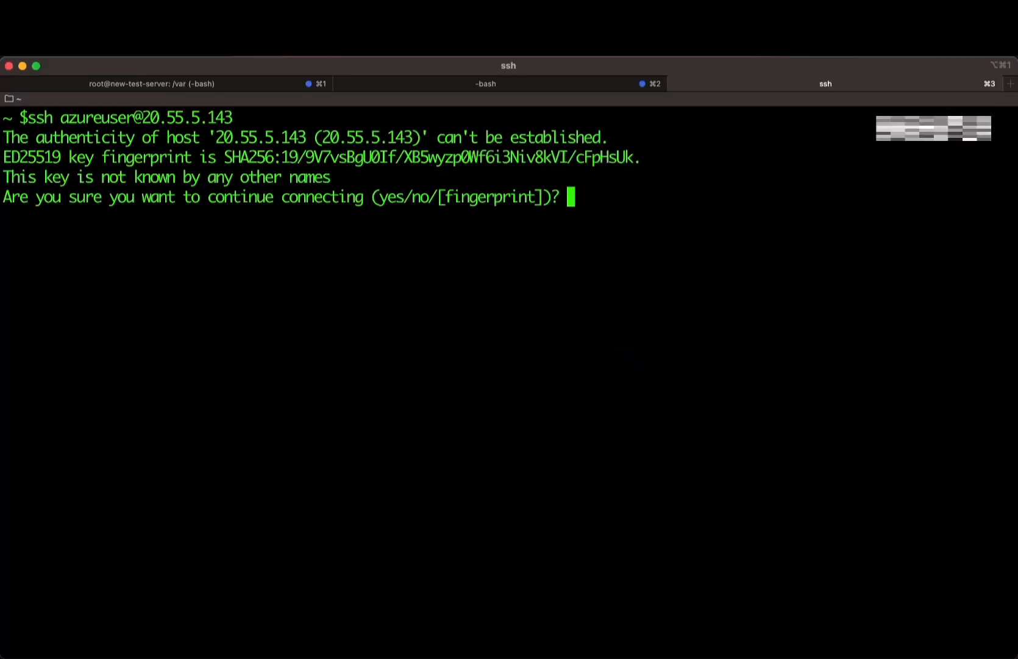
- Accept the VM's host key, then enter 'sudo apt install postgresql postgresql-contrib'
{"action": "type", "text": "yes"}
{"action": "key", "text": "Return"}
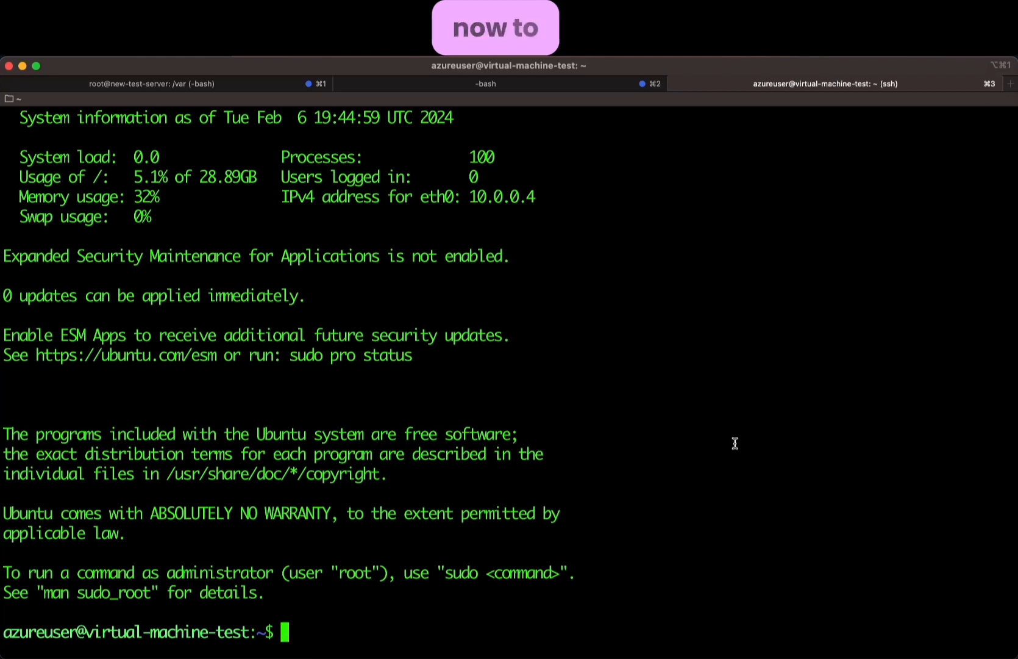
{"action": "type", "text": "sudo"}
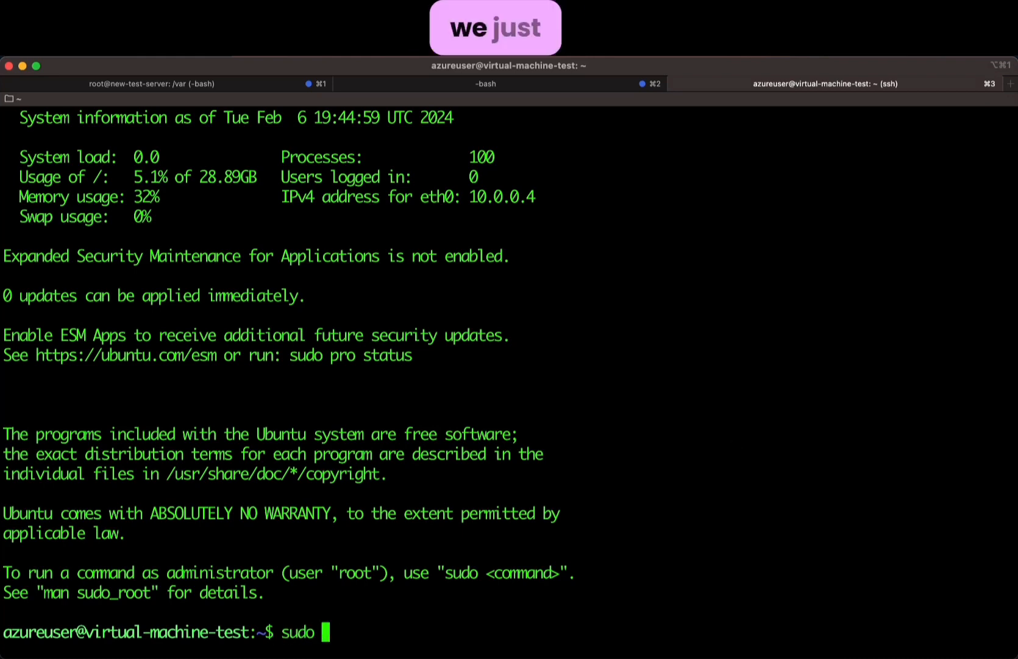
{"action": "key", "text": "super+v"}
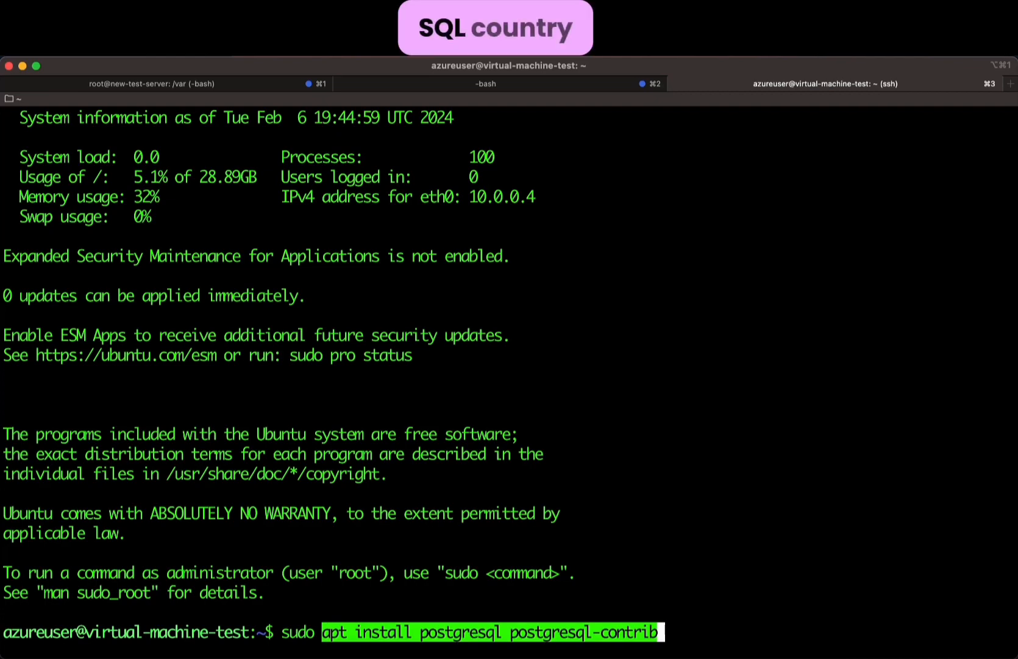
- Run the postgresql and postgresql-contrib install, confirm with yes, then clear the screen
{"action": "key", "text": "Return"}
{"action": "type", "text": "yes"}
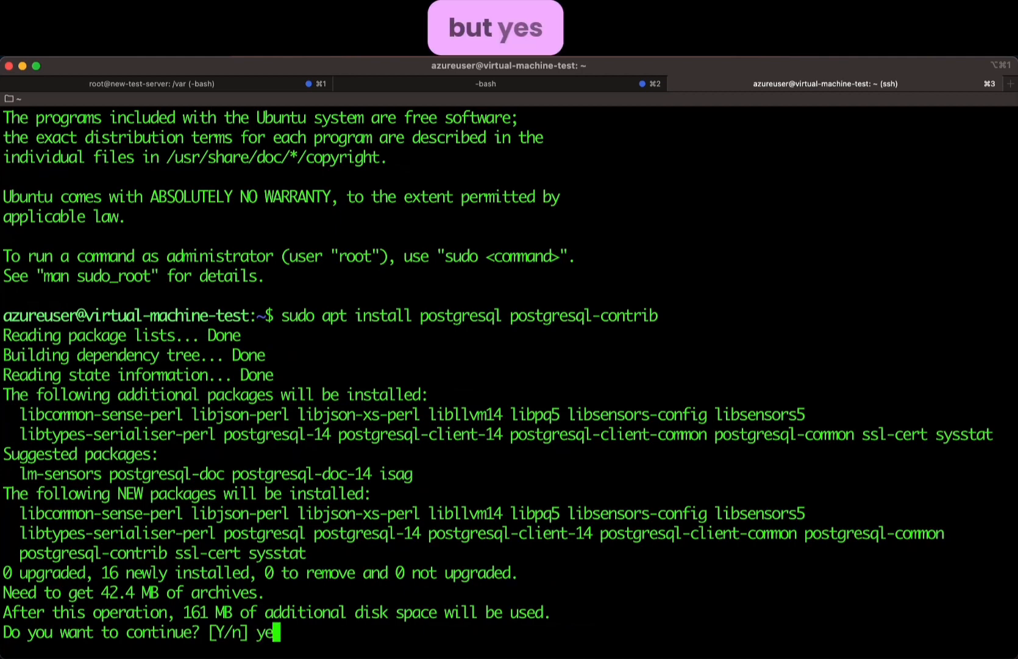
{"action": "key", "text": "Return"}
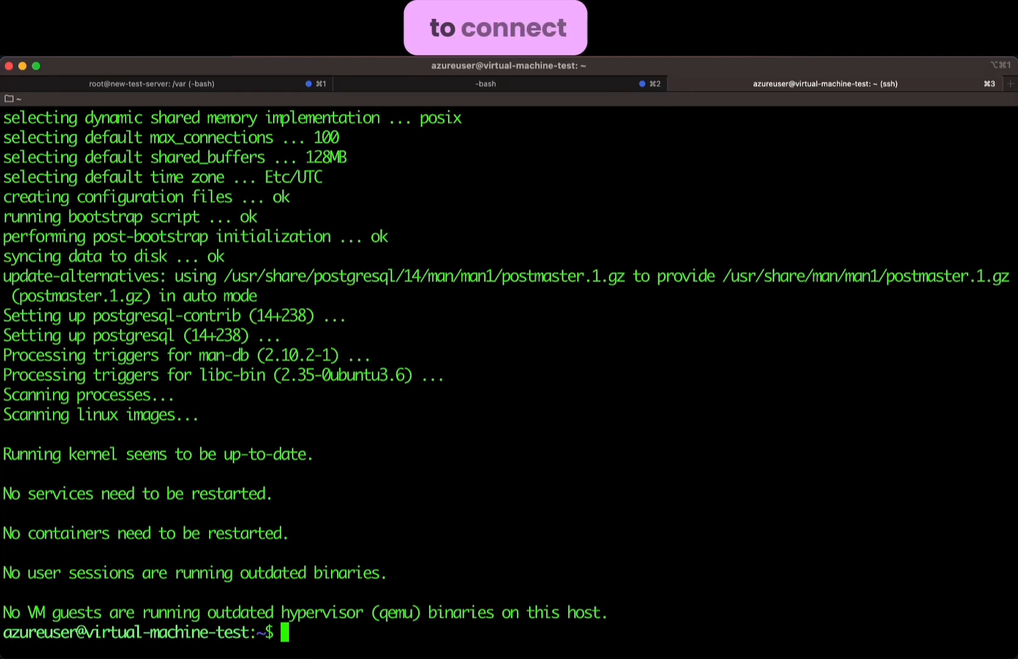
{"action": "type", "text": "clear"}
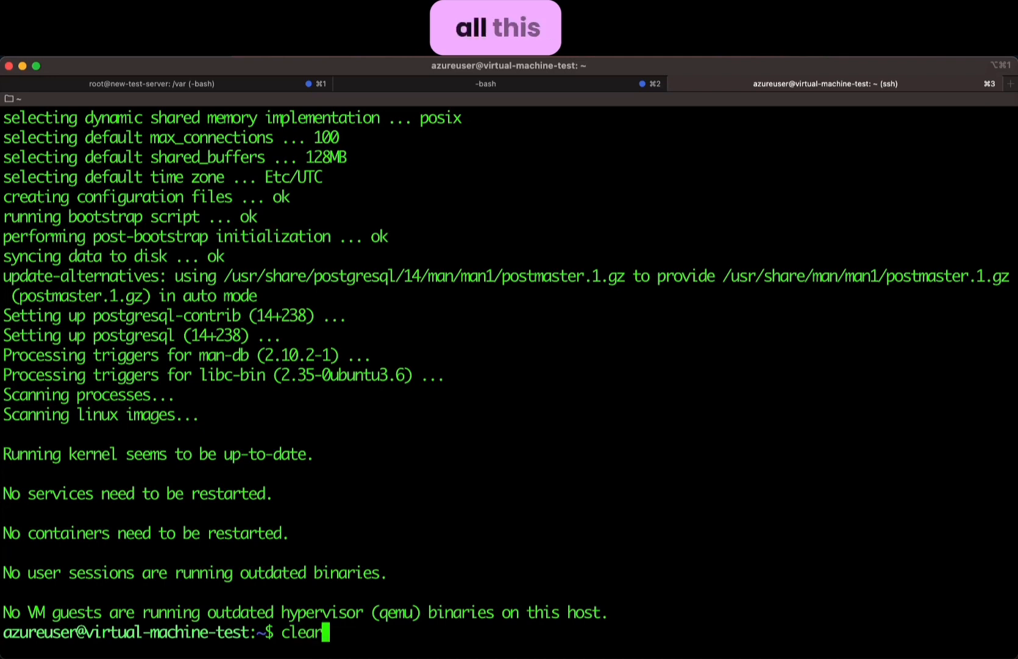
{"action": "key", "text": "Return"}
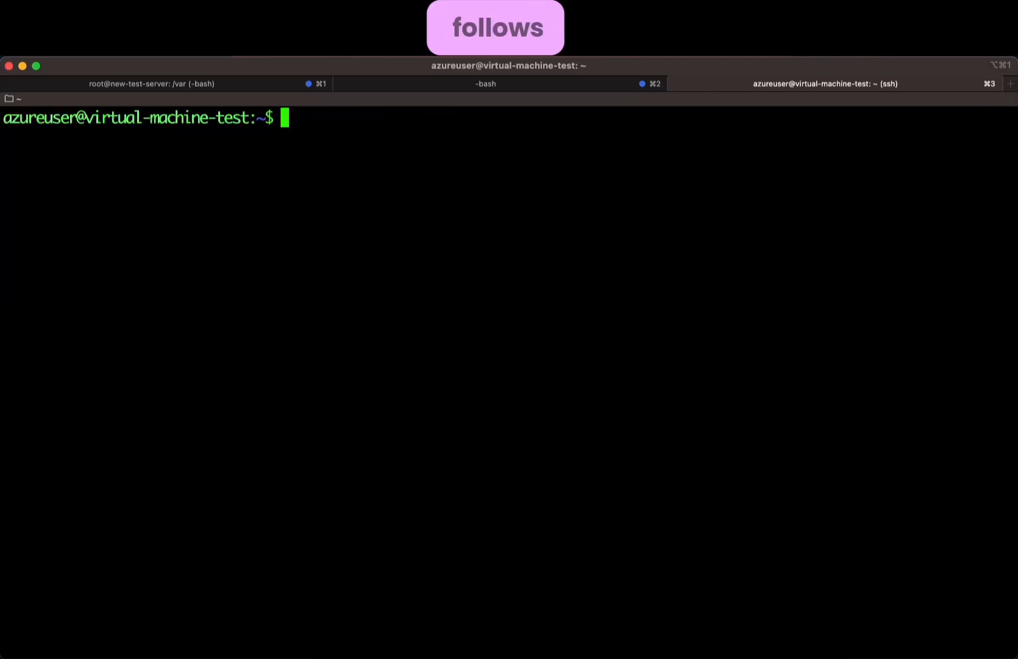
- Paste the psql command template with host testdemoeastus2.postgres.database.azure.com
{"action": "key", "text": "super+v"}
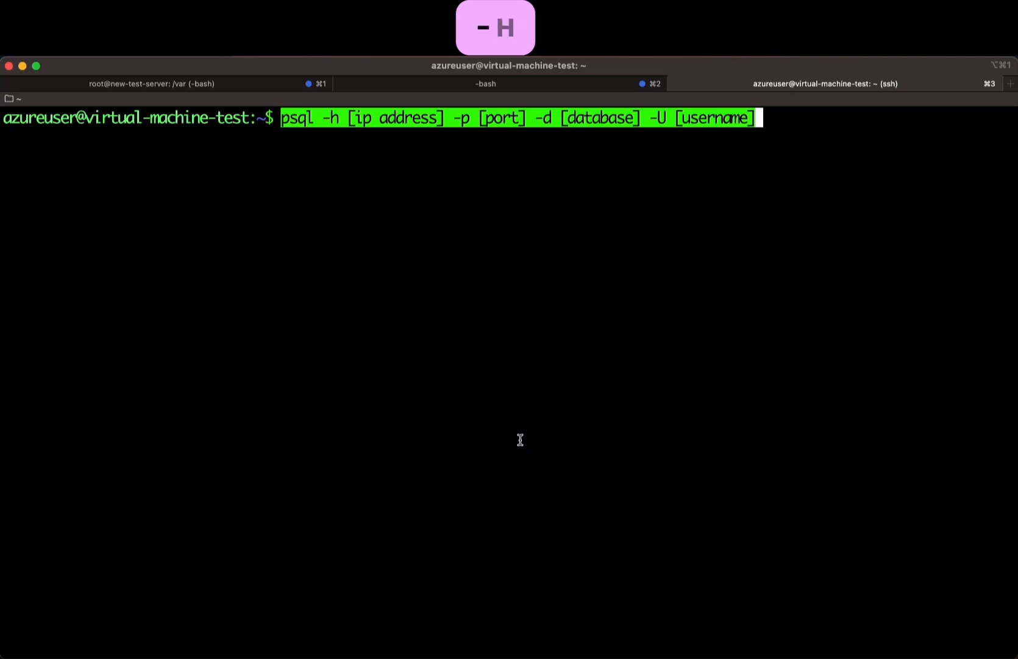
{"action": "key", "text": "Left"}
{"action": "key", "text": "Left"}
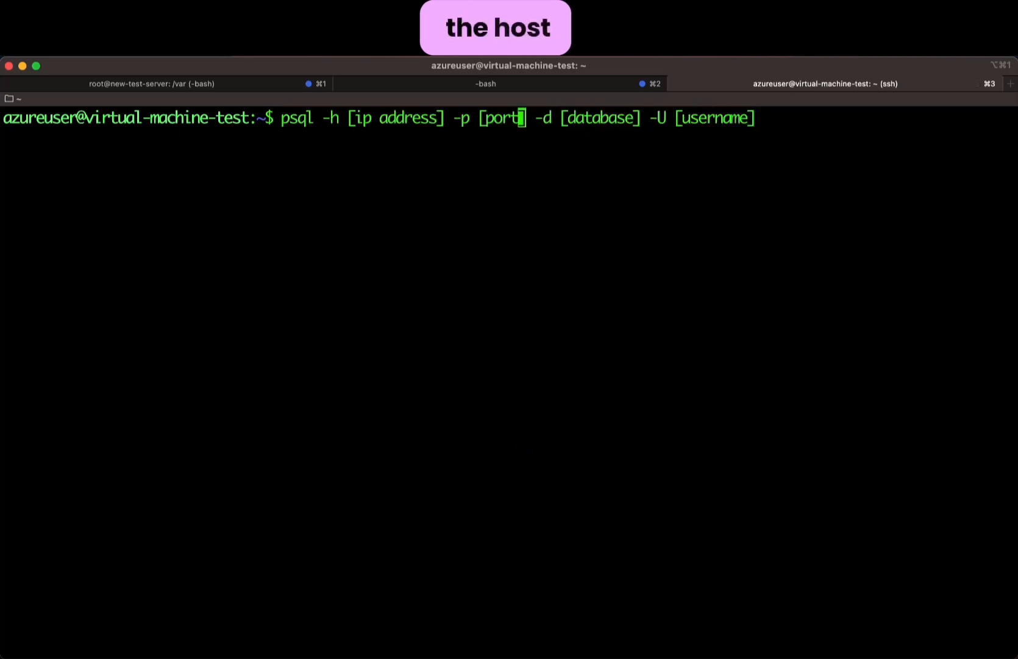
{"action": "key", "text": "BackSpace"}
{"action": "key", "text": "BackSpace"}
{"action": "key", "text": "BackSpace"}
{"action": "key", "text": "BackSpace"}
{"action": "key", "text": "BackSpace"}
{"action": "key", "text": "BackSpace"}
{"action": "key", "text": "BackSpace"}
{"action": "key", "text": "BackSpace"}
{"action": "key", "text": "BackSpace"}
{"action": "key", "text": "BackSpace"}
{"action": "key", "text": "BackSpace"}
{"action": "key", "text": "BackSpace"}
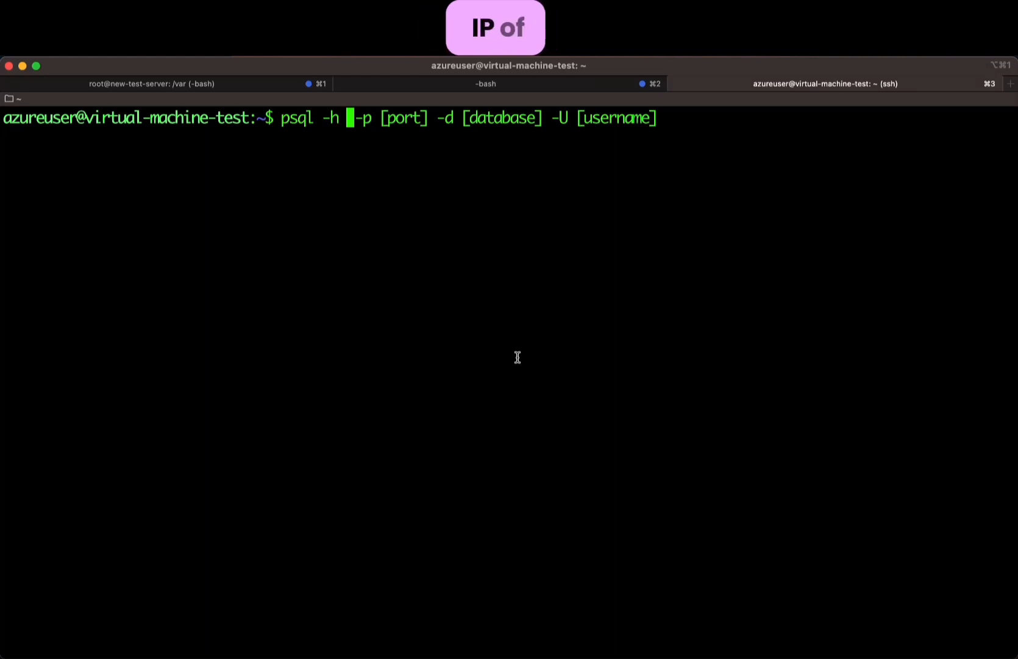
{"action": "key", "text": "super+Tab"}
{"action": "left_click", "coordinate": [517, 356]}
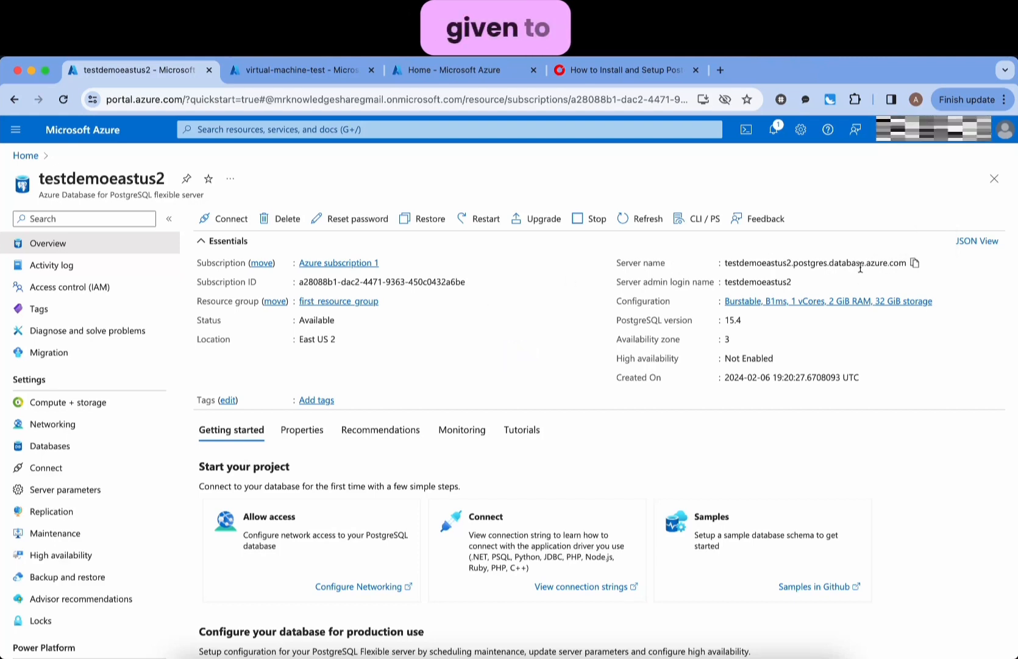
{"action": "left_click", "coordinate": [914, 263]}
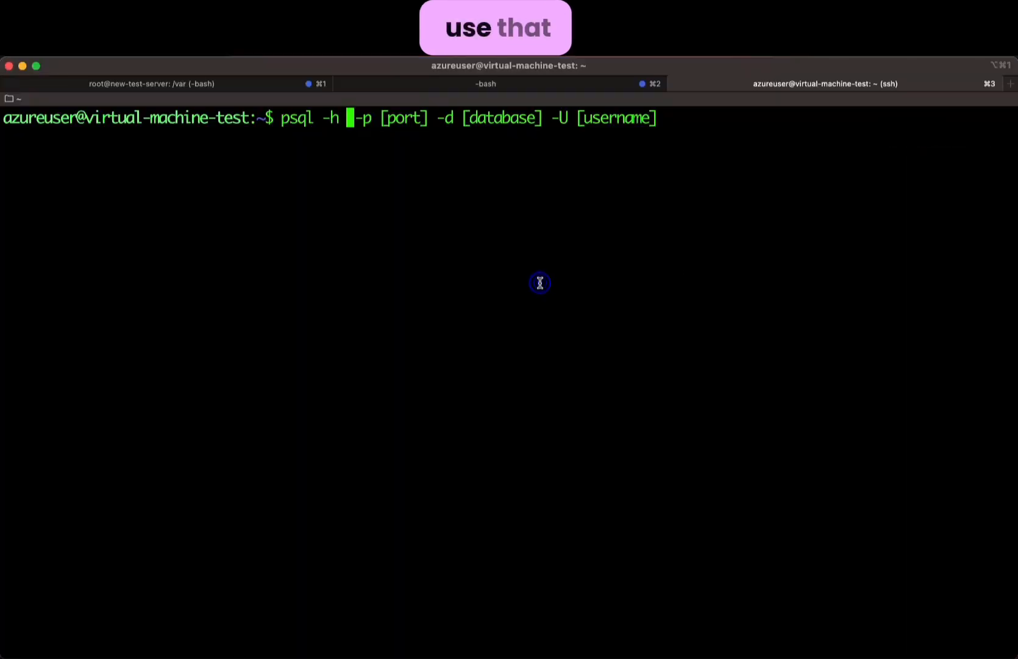
{"action": "key", "text": "super+v"}
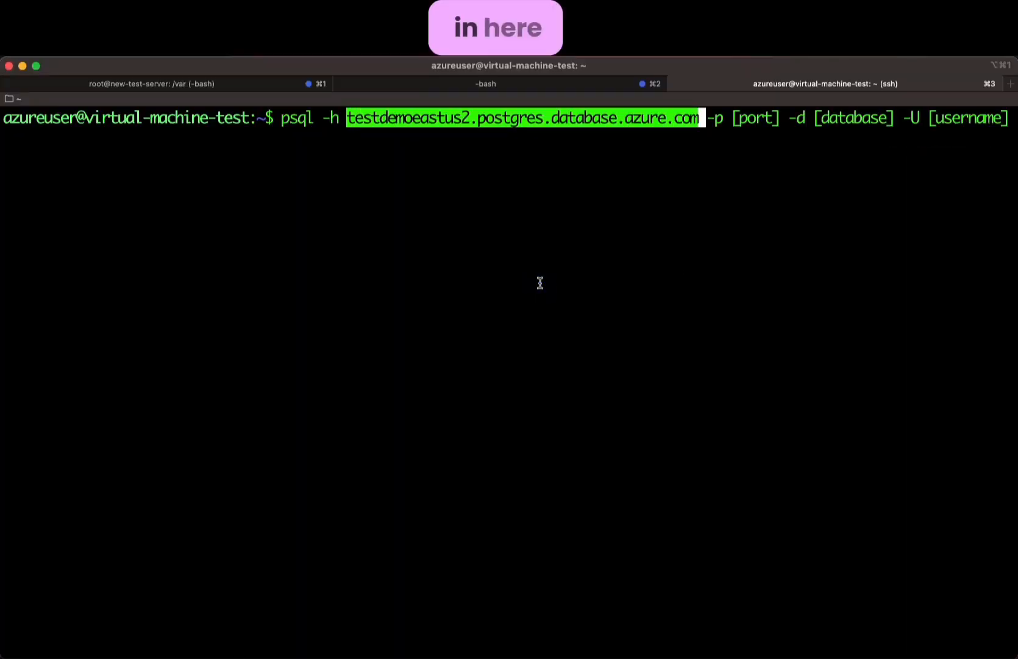
- Remove the port and database options and set the psql user to testdemoeastus2
{"action": "key", "text": "Right"}
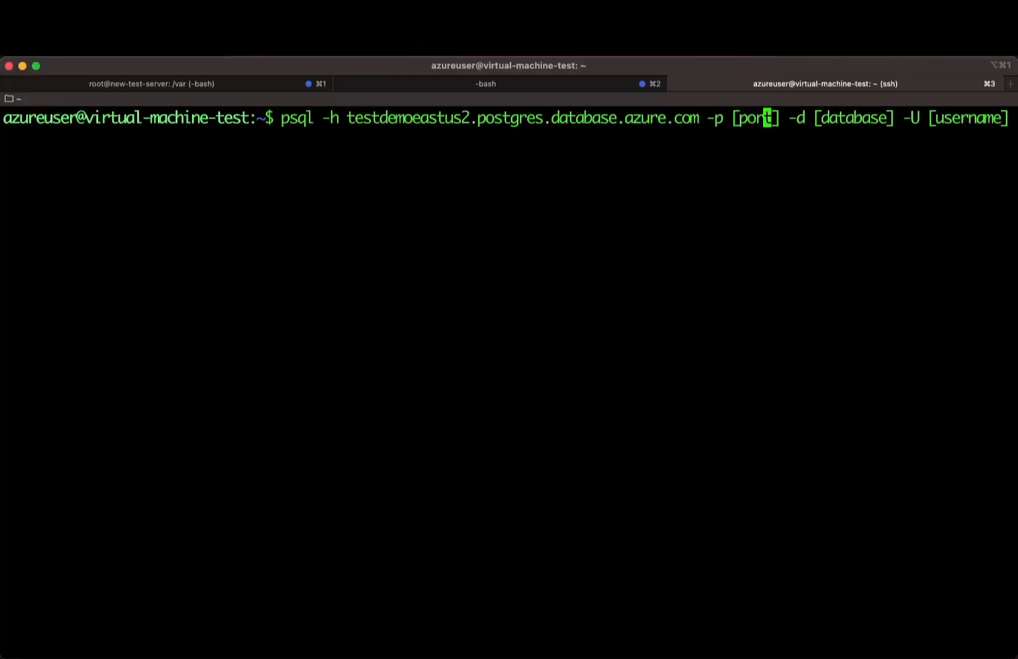
{"action": "key", "text": "BackSpace"}
{"action": "key", "text": "BackSpace"}
{"action": "key", "text": "BackSpace"}
{"action": "key", "text": "BackSpace"}
{"action": "key", "text": "BackSpace"}
{"action": "key", "text": "BackSpace"}
{"action": "key", "text": "BackSpace"}
{"action": "key", "text": "BackSpace"}
{"action": "key", "text": "BackSpace"}
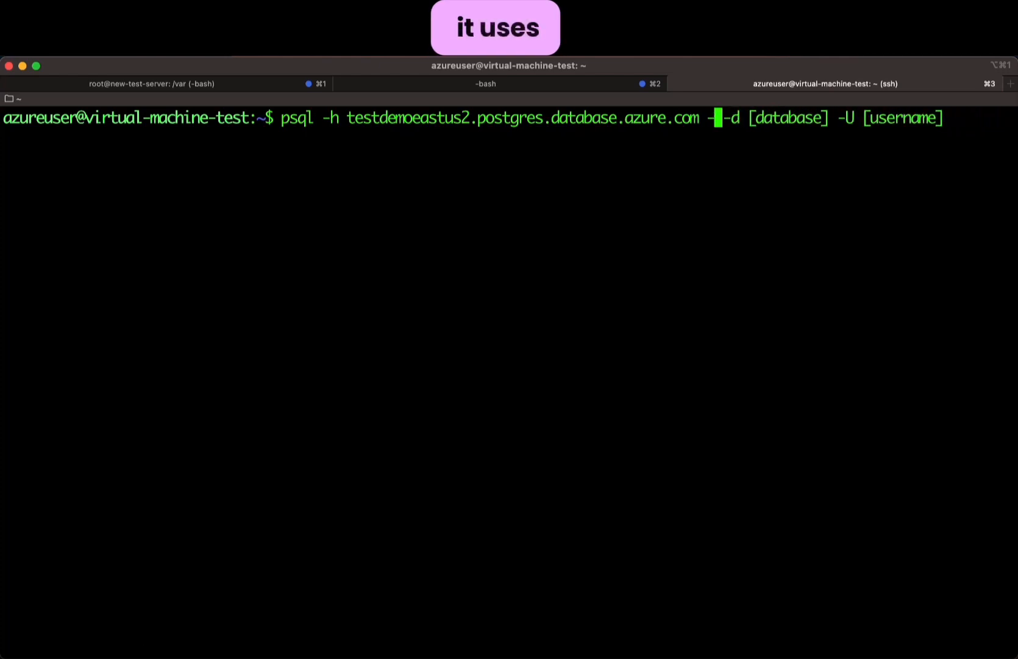
{"action": "key", "text": "Right"}
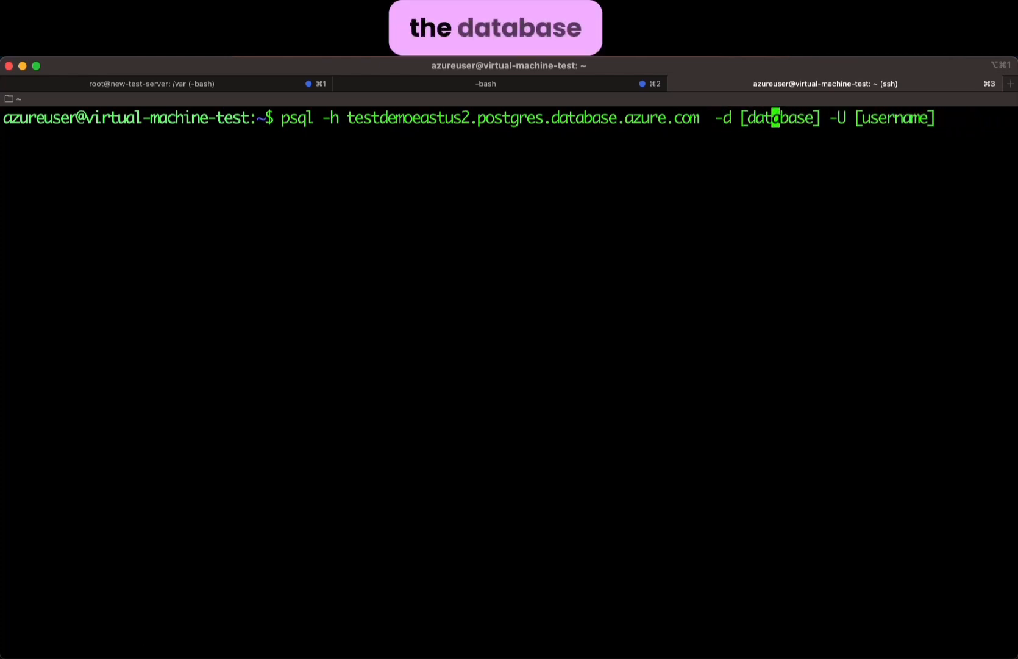
{"action": "key", "text": "BackSpace"}
{"action": "key", "text": "BackSpace"}
{"action": "key", "text": "BackSpace"}
{"action": "key", "text": "BackSpace"}
{"action": "key", "text": "BackSpace"}
{"action": "key", "text": "BackSpace"}
{"action": "key", "text": "BackSpace"}
{"action": "key", "text": "BackSpace"}
{"action": "key", "text": "BackSpace"}
{"action": "key", "text": "BackSpace"}
{"action": "key", "text": "BackSpace"}
{"action": "key", "text": "BackSpace"}
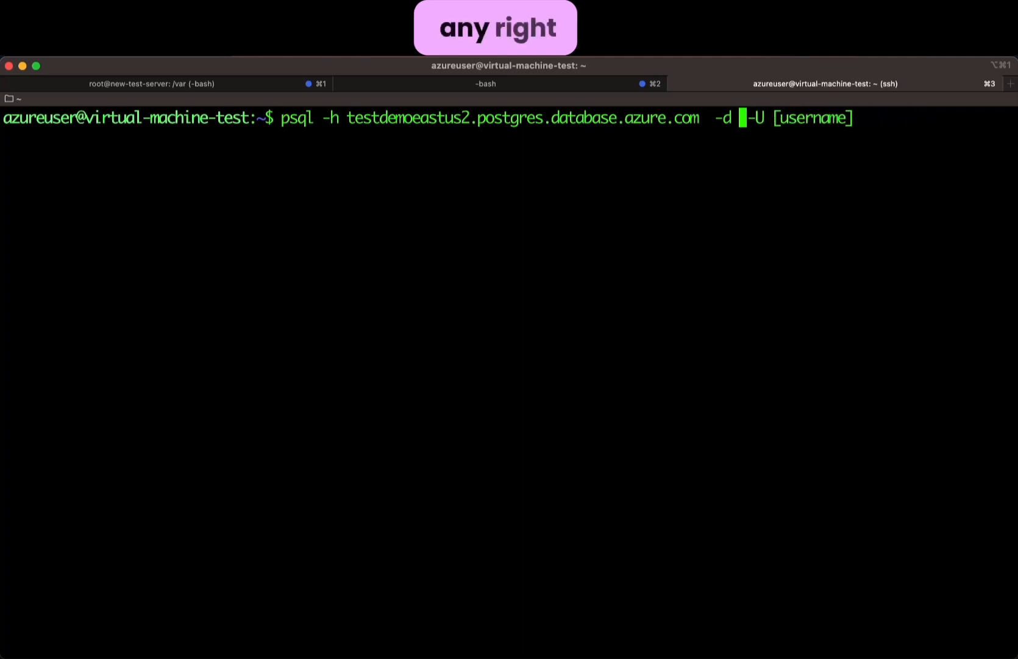
{"action": "key", "text": "BackSpace"}
{"action": "key", "text": "Right"}
{"action": "key", "text": "Right"}
{"action": "key", "text": "Right"}
{"action": "key", "text": "Right"}
{"action": "key", "text": "Right"}
{"action": "key", "text": "Right"}
{"action": "key", "text": "Right"}
{"action": "key", "text": "Right"}
{"action": "key", "text": "Right"}
{"action": "key", "text": "Right"}
{"action": "key", "text": "Right"}
{"action": "key", "text": "Right"}
{"action": "key", "text": "Right"}
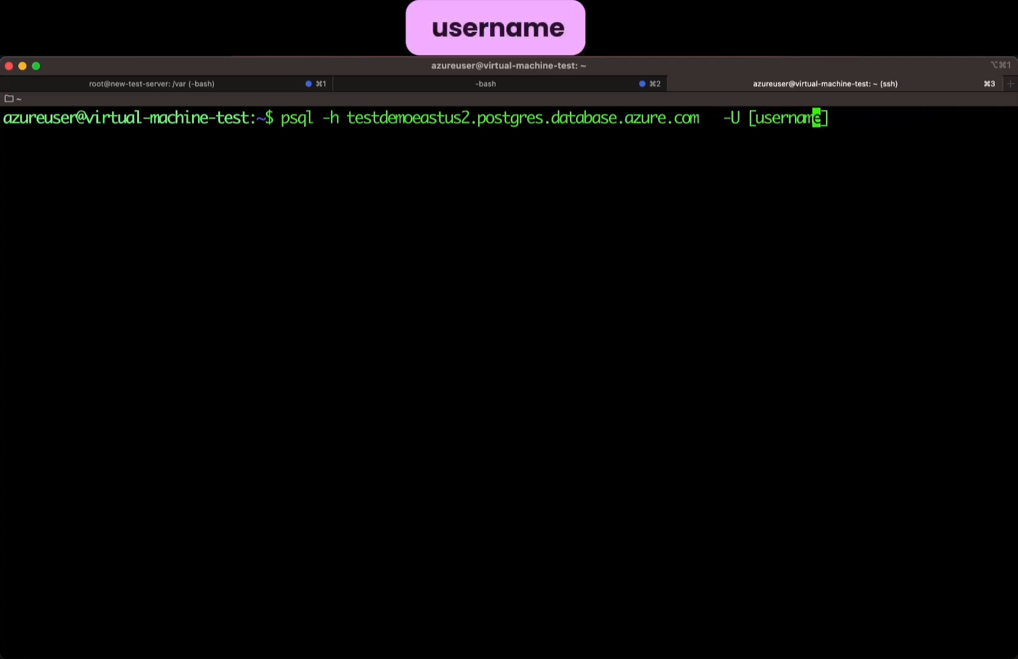
{"action": "key", "text": "BackSpace"}
{"action": "key", "text": "BackSpace"}
{"action": "key", "text": "BackSpace"}
{"action": "key", "text": "BackSpace"}
{"action": "key", "text": "BackSpace"}
{"action": "key", "text": "BackSpace"}
{"action": "key", "text": "BackSpace"}
{"action": "key", "text": "BackSpace"}
{"action": "key", "text": "BackSpace"}
{"action": "key", "text": "BackSpace"}
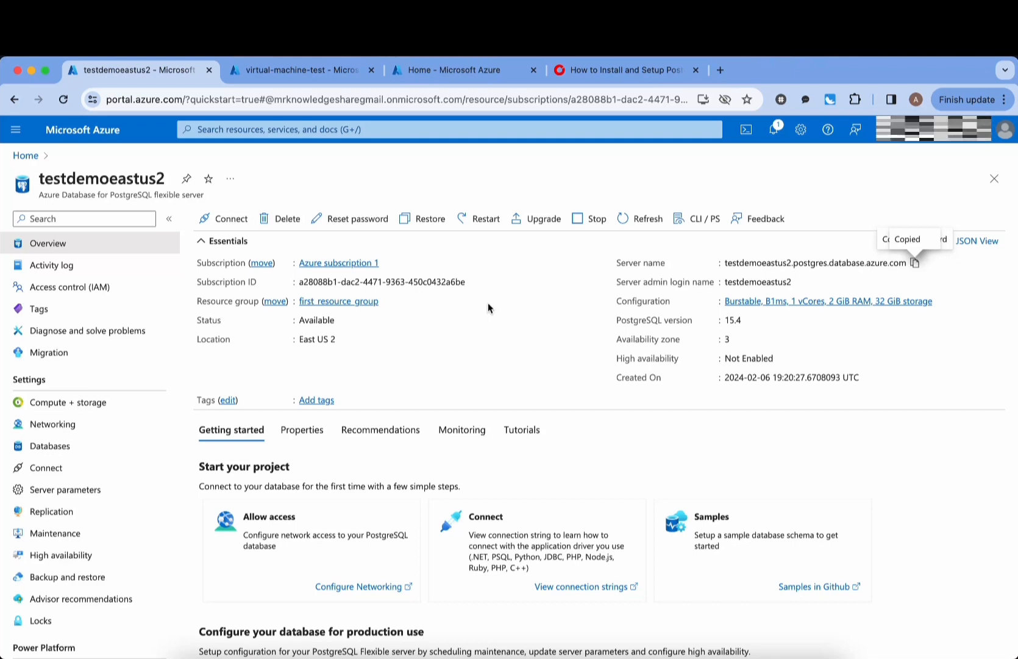
{"action": "scroll", "coordinate": [488, 303], "scroll_direction": "down", "scroll_amount": 1}
{"action": "scroll", "coordinate": [488, 304], "scroll_direction": "up", "scroll_amount": 1}
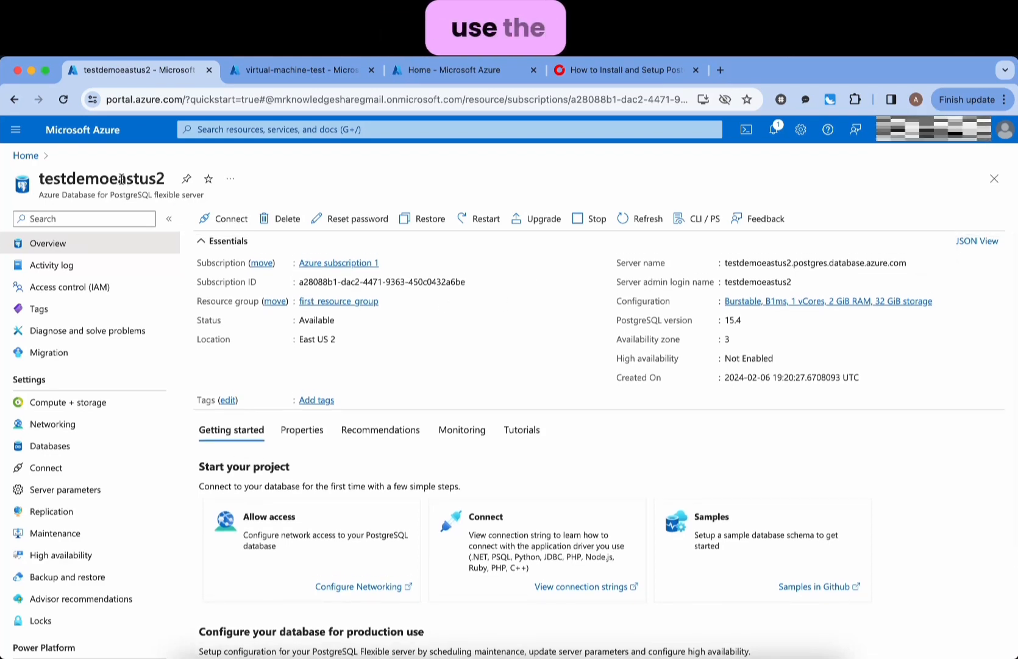
{"action": "left_click_drag", "start_coordinate": [39, 177], "coordinate": [166, 177]}
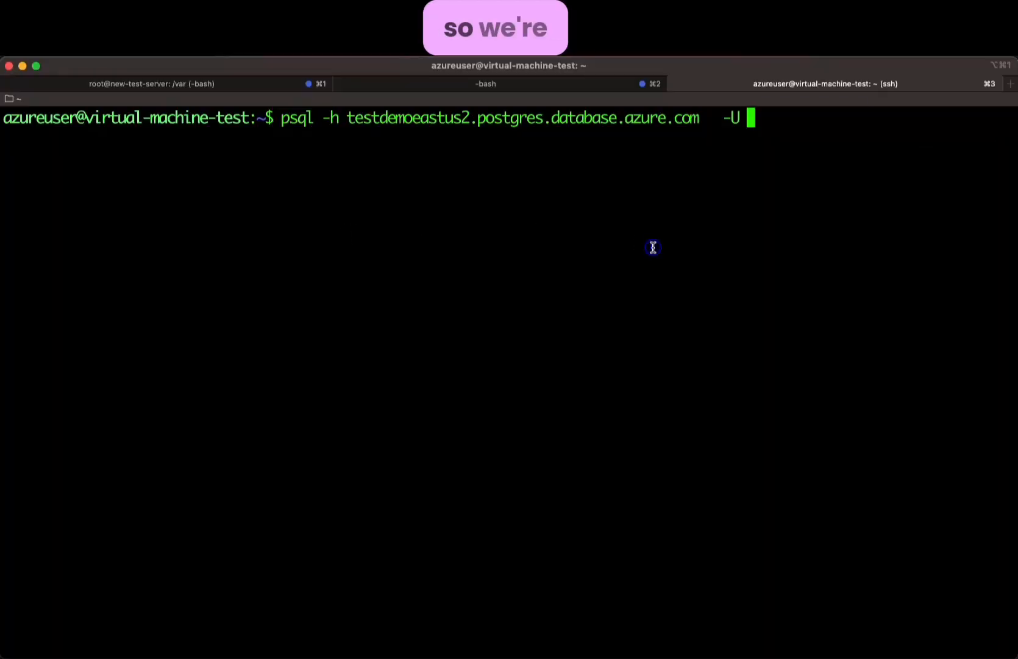
{"action": "key", "text": "super+v"}
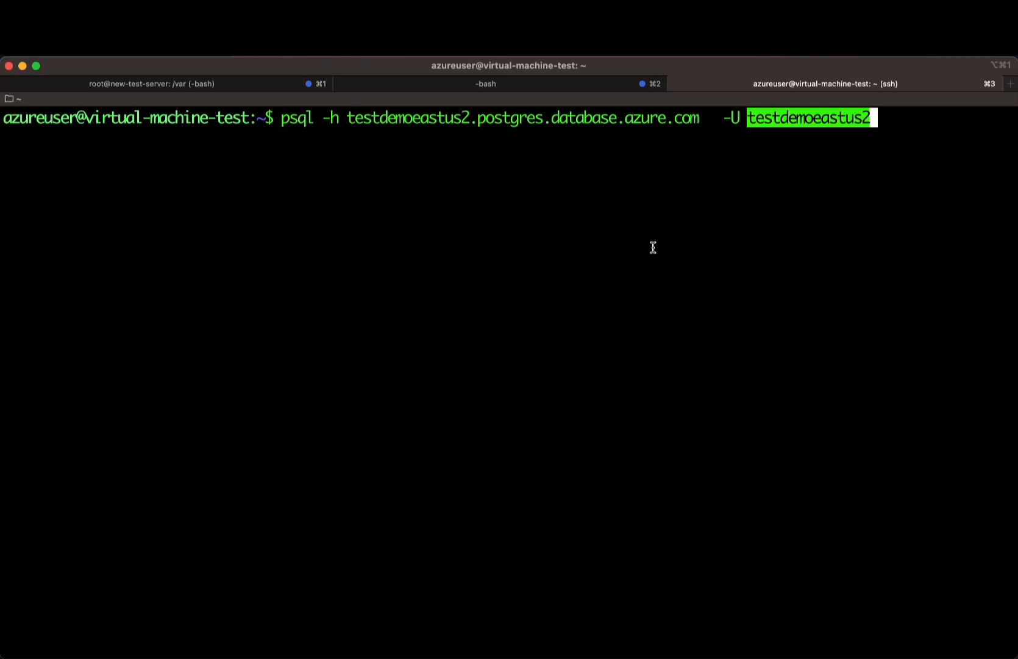
- Run the psql connection, then cancel the stalled attempt with Ctrl+C
{"action": "key", "text": "Return"}
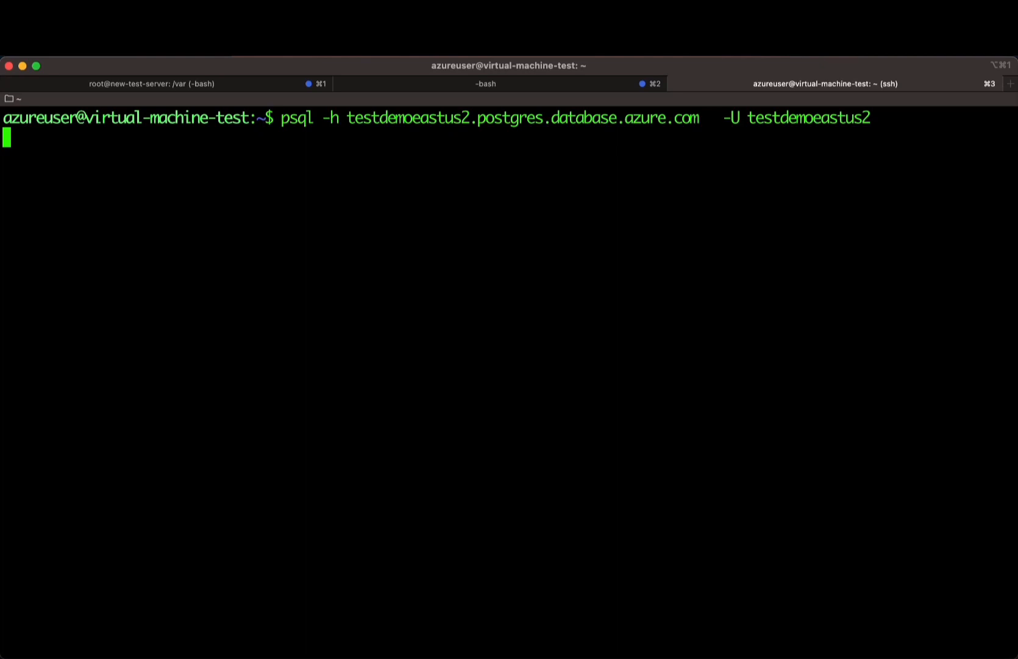
{"action": "key", "text": "Return"}
{"action": "key", "text": "Return"}
{"action": "key", "text": "Return"}
{"action": "key", "text": "Return"}
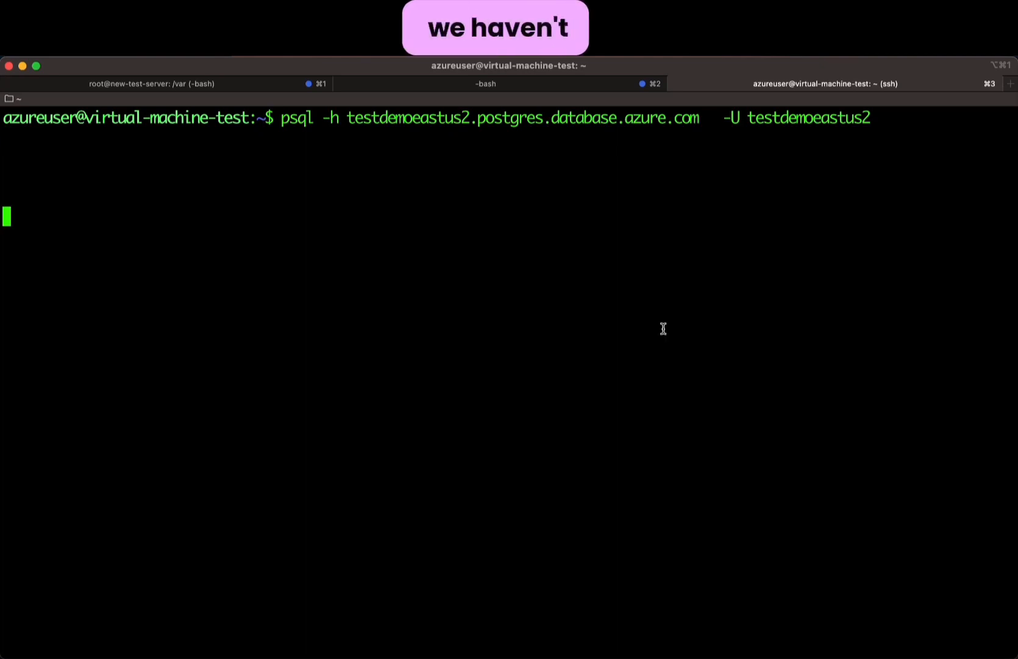
{"action": "key", "text": "ctrl+x"}
{"action": "key", "text": "ctrl+c"}
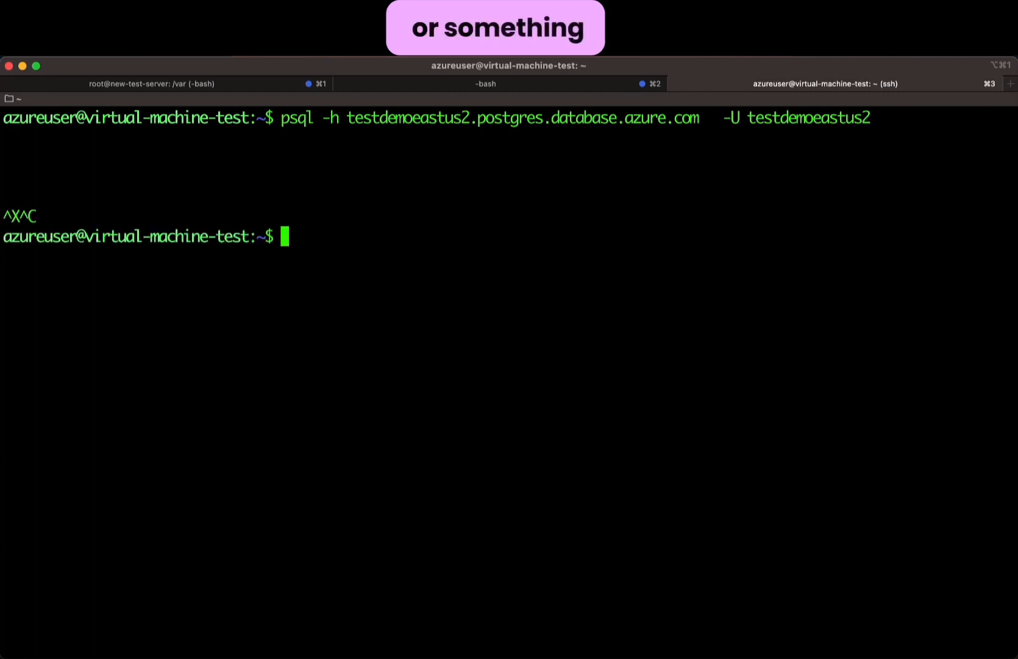
{"action": "key", "text": "super+Tab"}
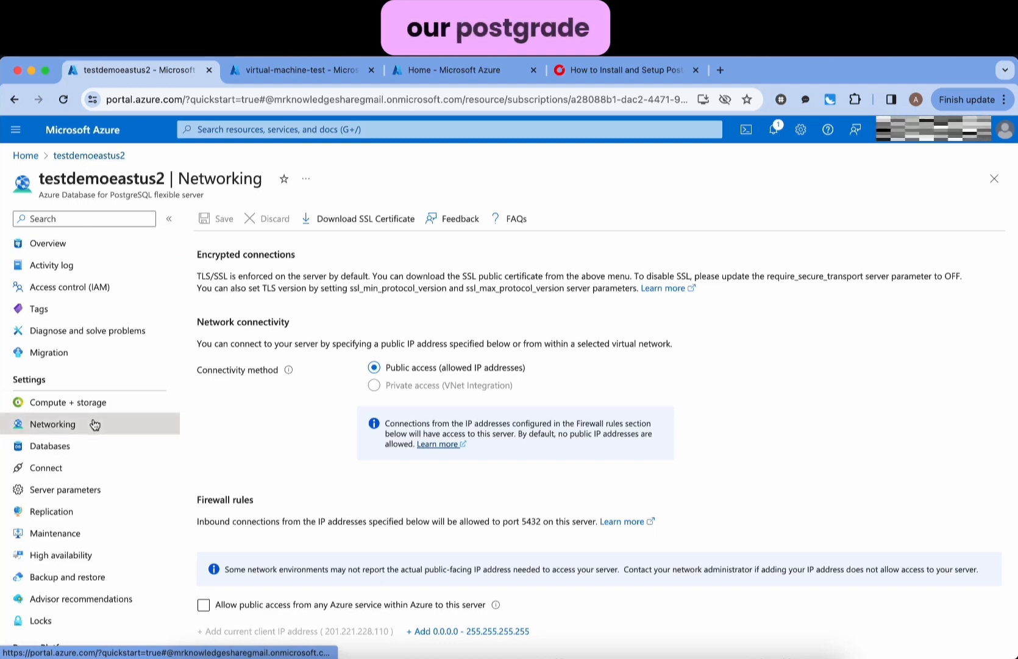
- On the server's Networking page, start a firewall rule named virtualmachine
{"action": "left_click", "coordinate": [51, 425]}
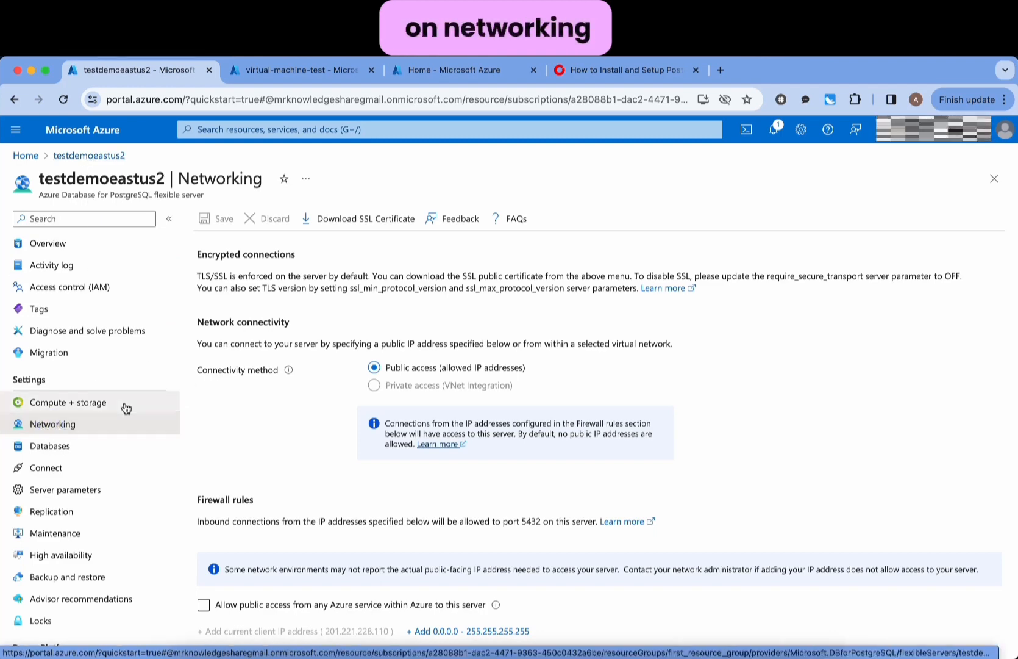
{"action": "scroll", "coordinate": [373, 450], "scroll_direction": "down", "scroll_amount": 2}
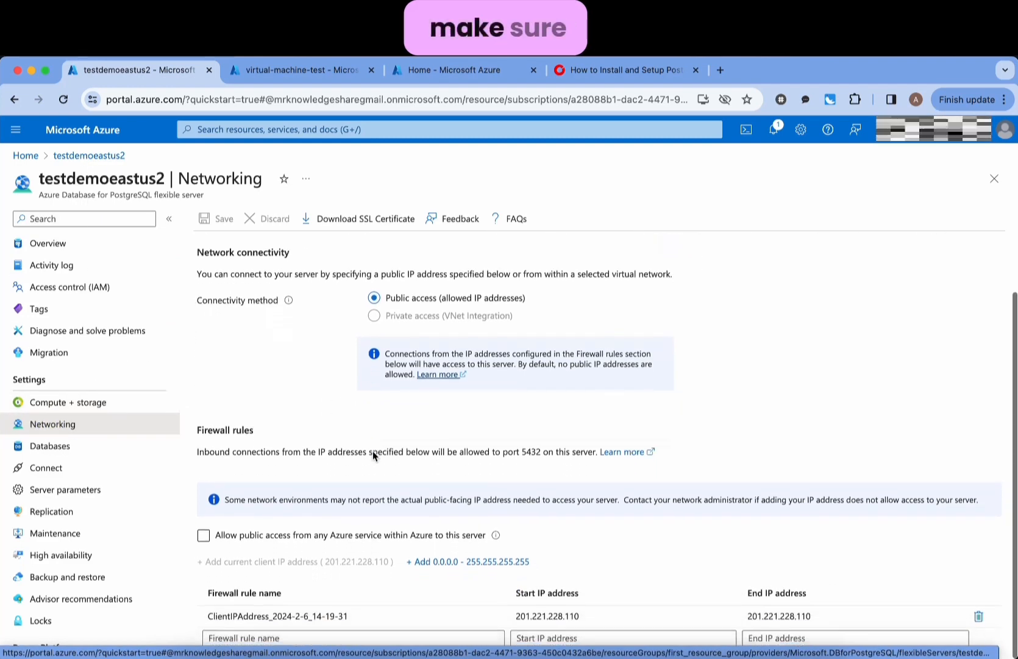
{"action": "left_click", "coordinate": [352, 637]}
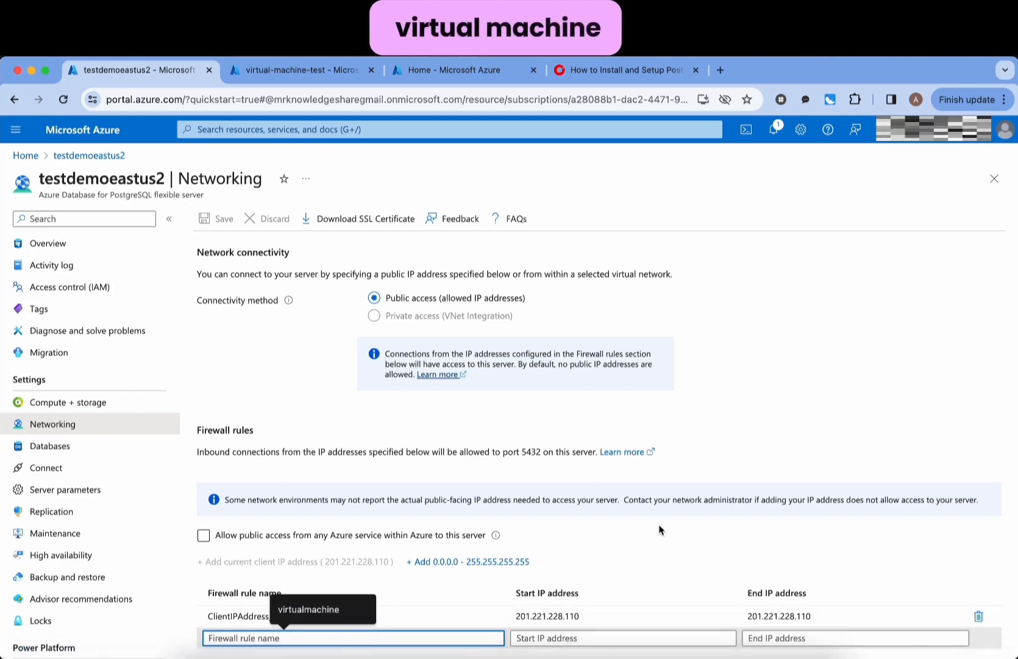
{"action": "type", "text": "virtial"}
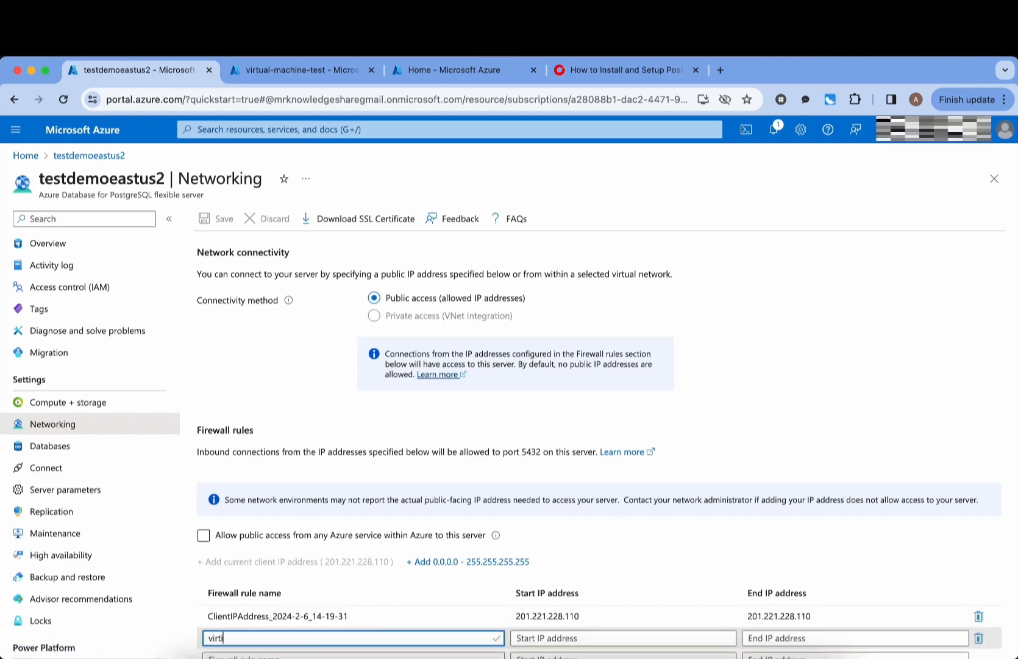
{"action": "key", "text": "BackSpace"}
{"action": "type", "text": "ual"}
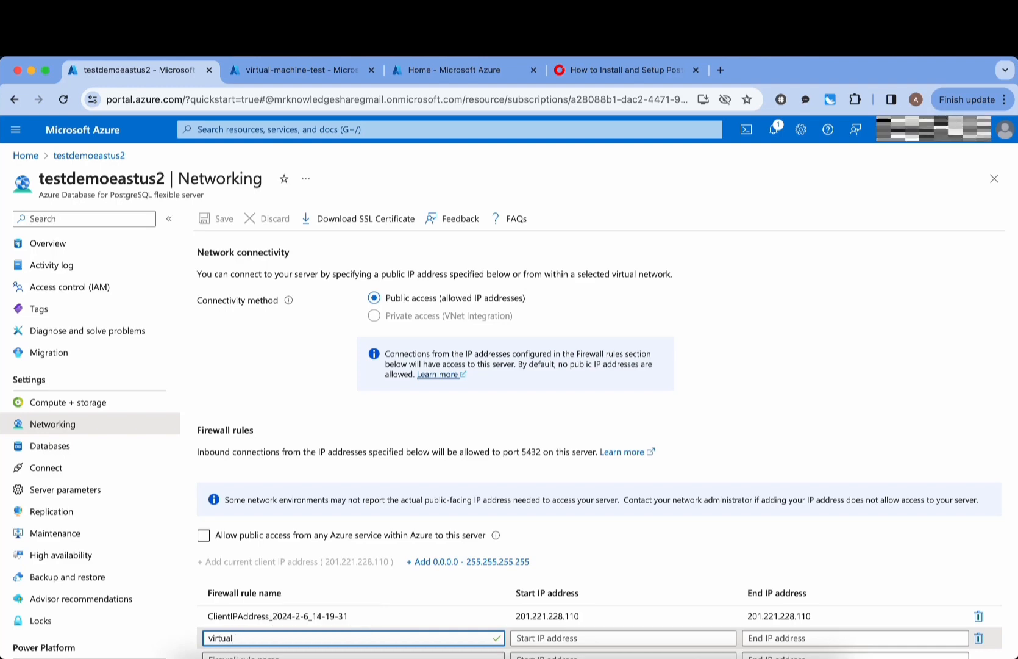
{"action": "type", "text": " mamachine"}
{"action": "key", "text": "Tab"}
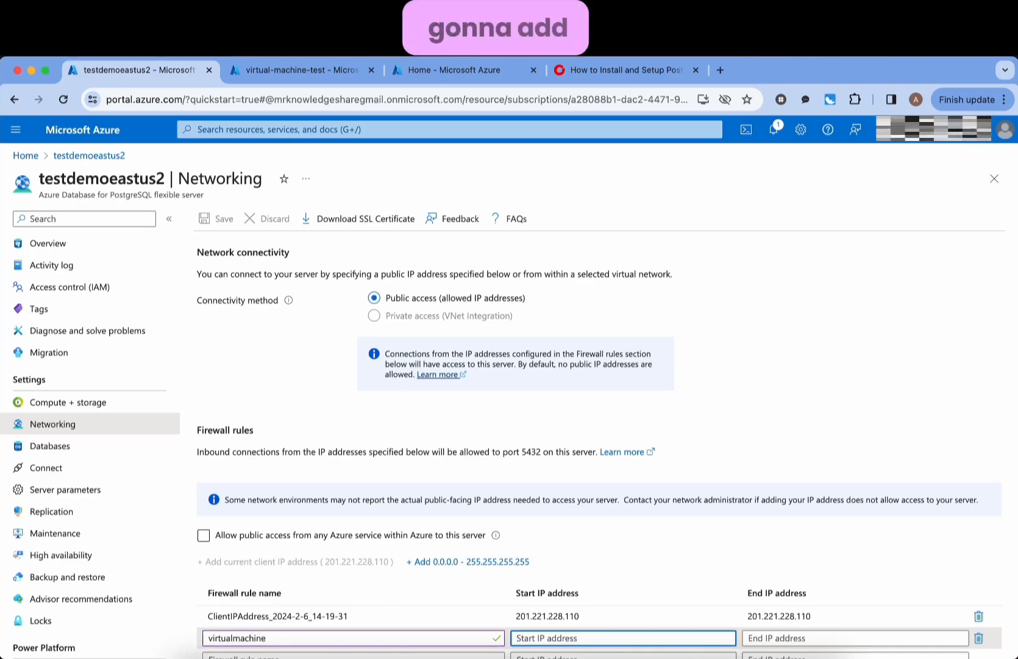
- Set the rule's start and end IP to the VM's address 20.55.5.143
{"action": "left_click", "coordinate": [334, 67]}
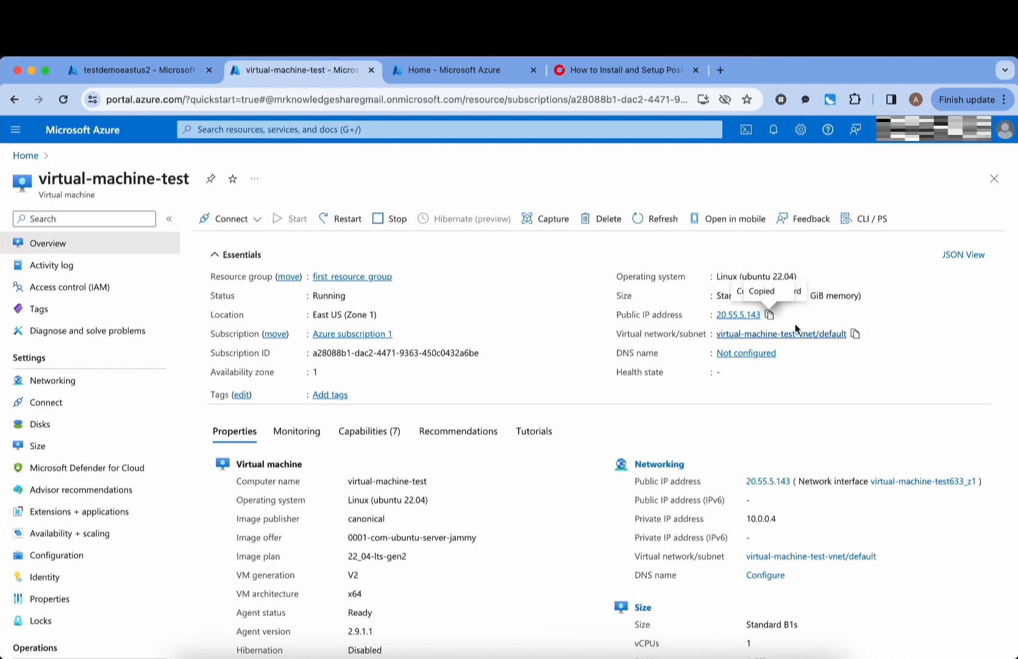
{"action": "left_click", "coordinate": [161, 70]}
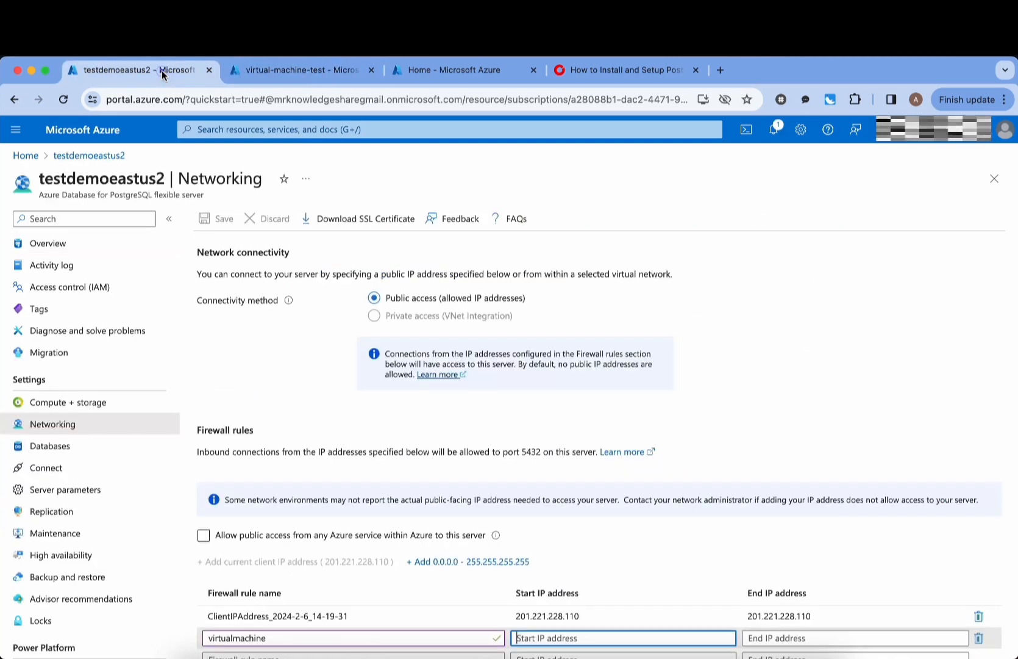
{"action": "scroll", "coordinate": [784, 575], "scroll_direction": "down", "scroll_amount": 1}
{"action": "key", "text": "super+v"}
{"action": "key", "text": "Tab"}
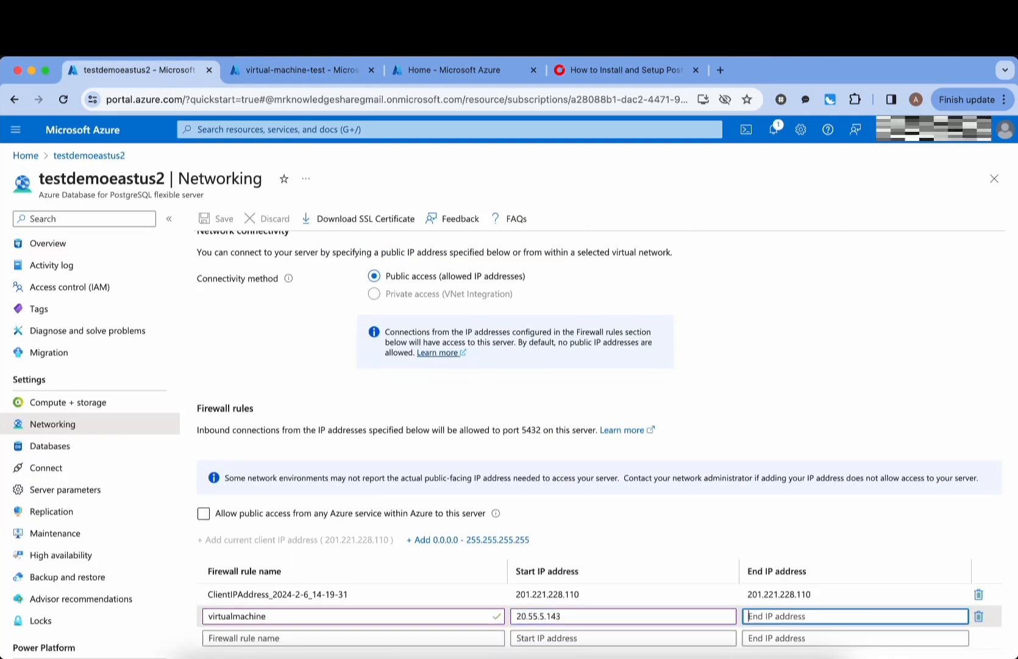
{"action": "key", "text": "super+v"}
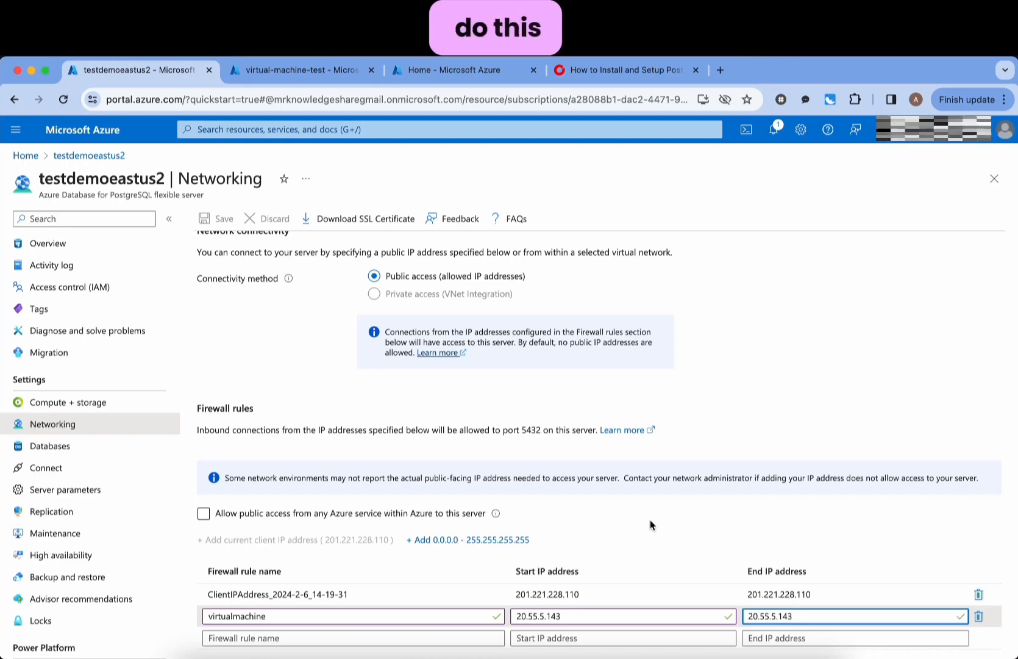
{"action": "scroll", "coordinate": [455, 445], "scroll_direction": "up", "scroll_amount": 2}
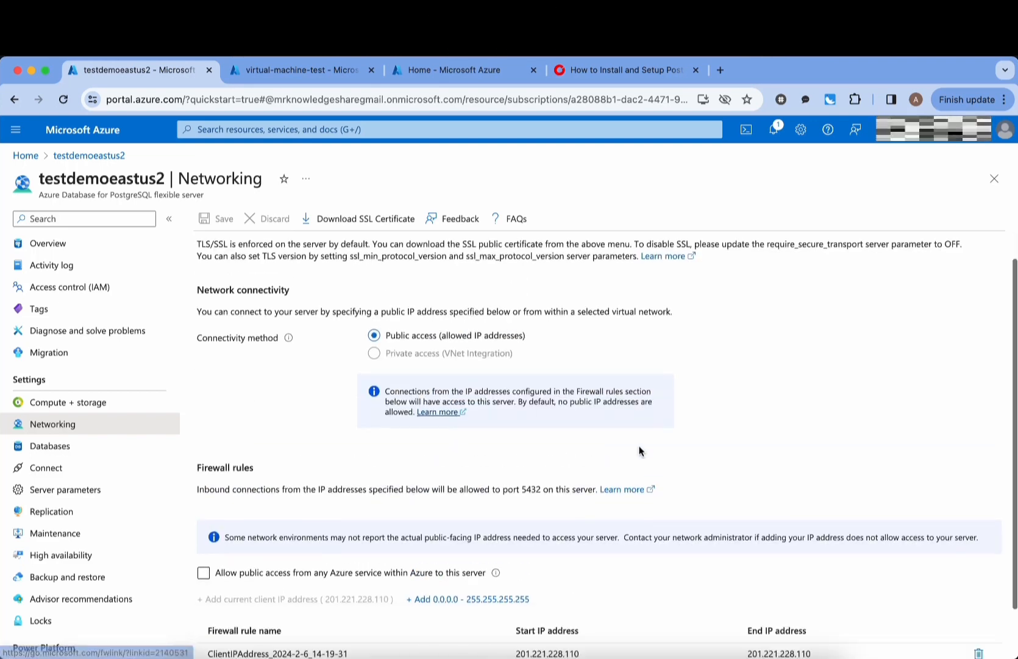
{"action": "scroll", "coordinate": [639, 451], "scroll_direction": "down", "scroll_amount": 2}
{"action": "key", "text": "Return"}
- Save the new virtualmachine firewall rule on testdemoeastus2
{"action": "scroll", "coordinate": [411, 426], "scroll_direction": "up", "scroll_amount": 3}
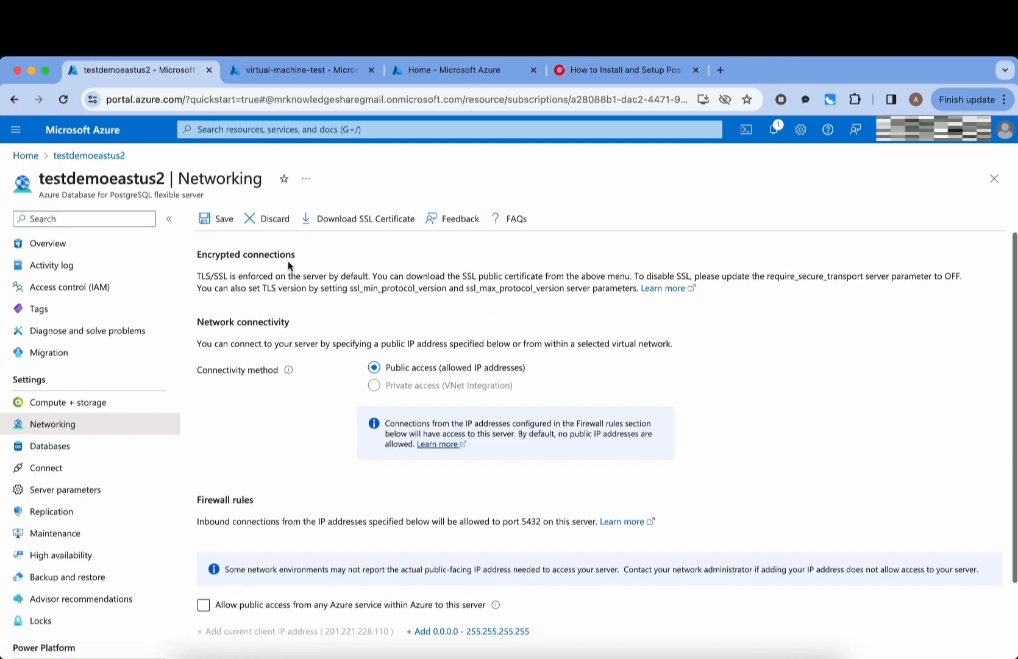
{"action": "left_click", "coordinate": [221, 219]}
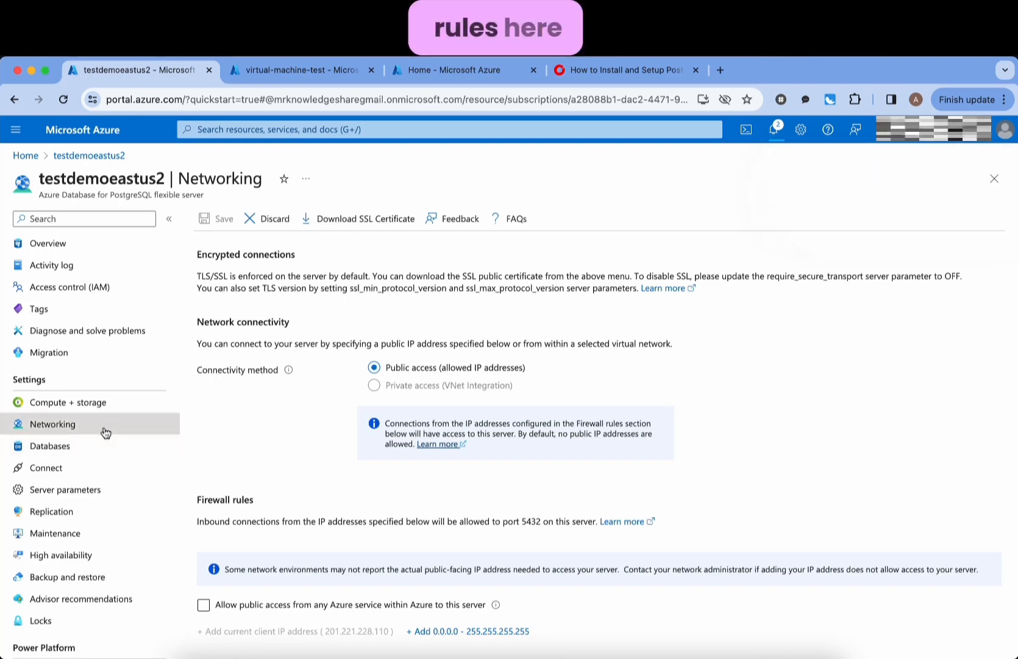
{"action": "scroll", "coordinate": [790, 388], "scroll_direction": "down", "scroll_amount": 1}
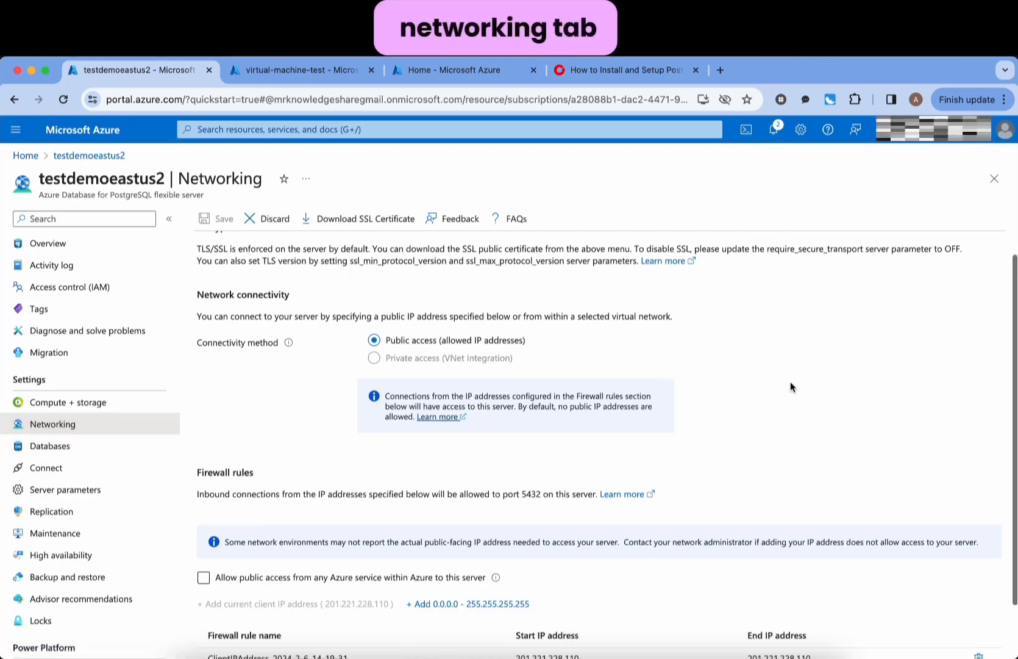
{"action": "scroll", "coordinate": [790, 387], "scroll_direction": "down", "scroll_amount": 2}
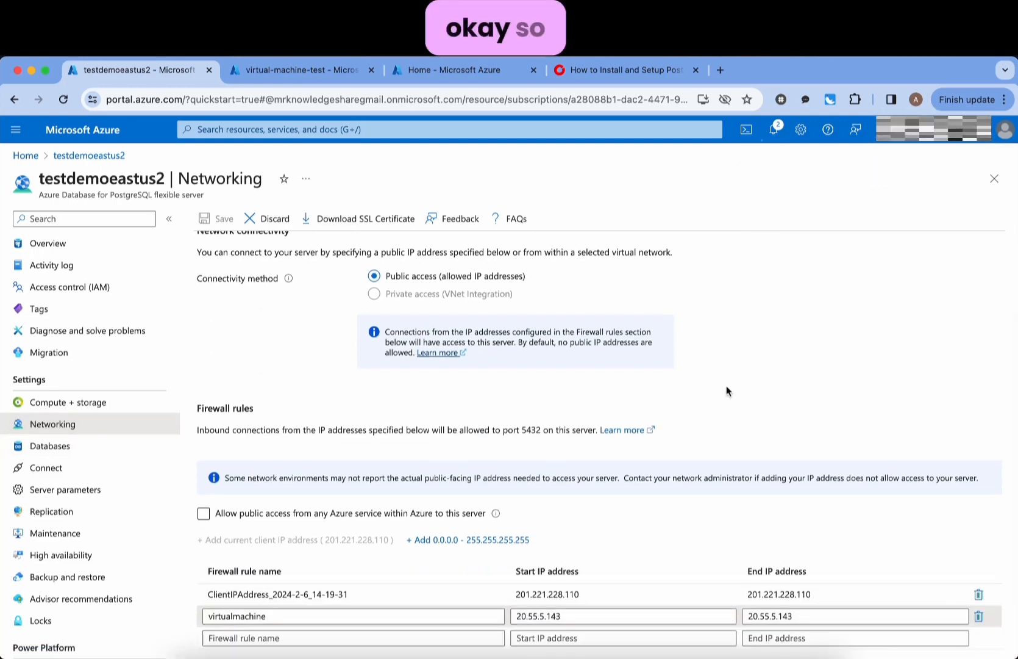
{"action": "left_click", "coordinate": [349, 655]}
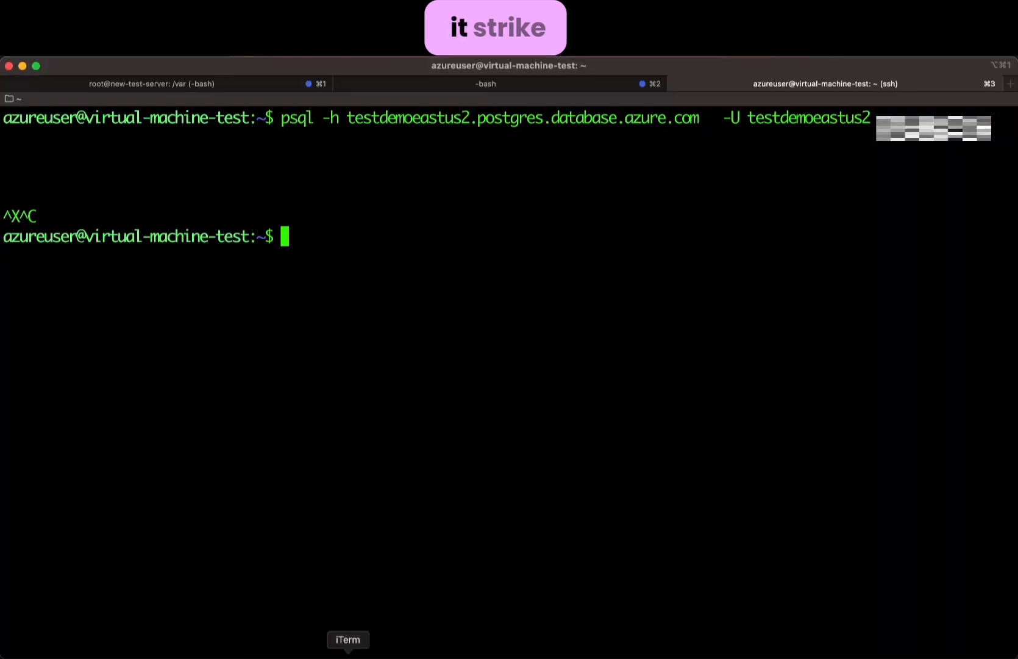
- Rerun psql with the password; it reaches port 5432 but database testdemoeastus2 doesn't exist
{"action": "left_click", "coordinate": [501, 450]}
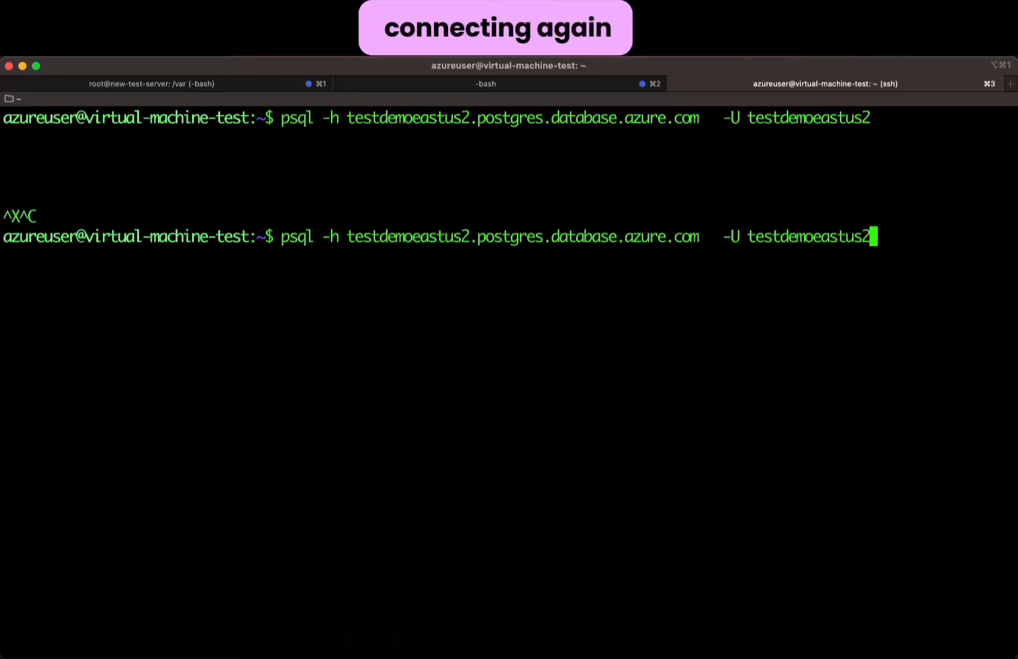
{"action": "key", "text": "Return"}
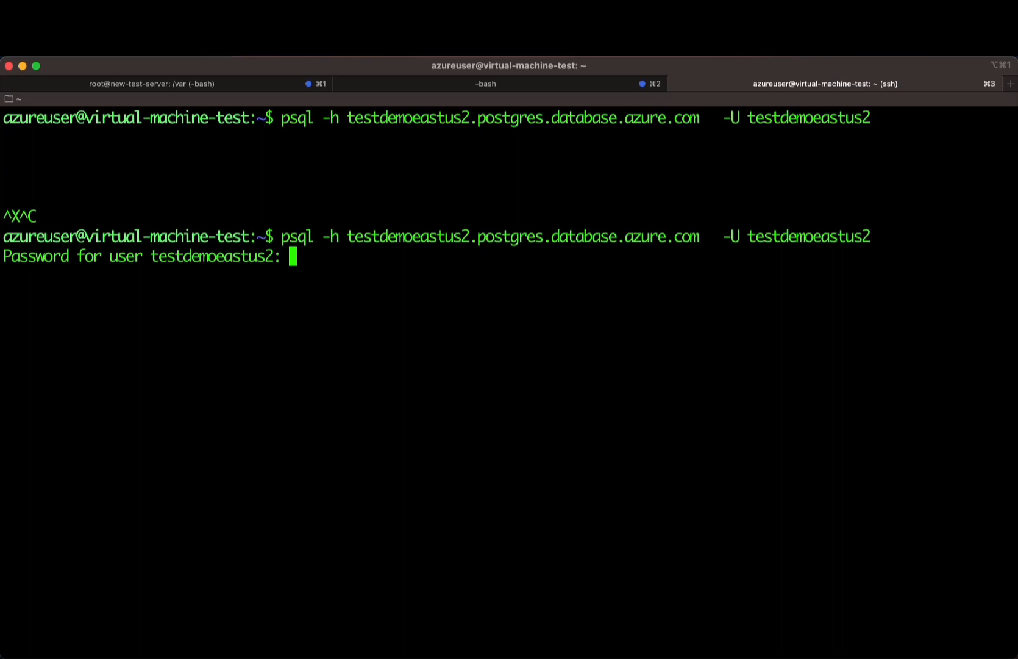
{"action": "key", "text": "Return"}
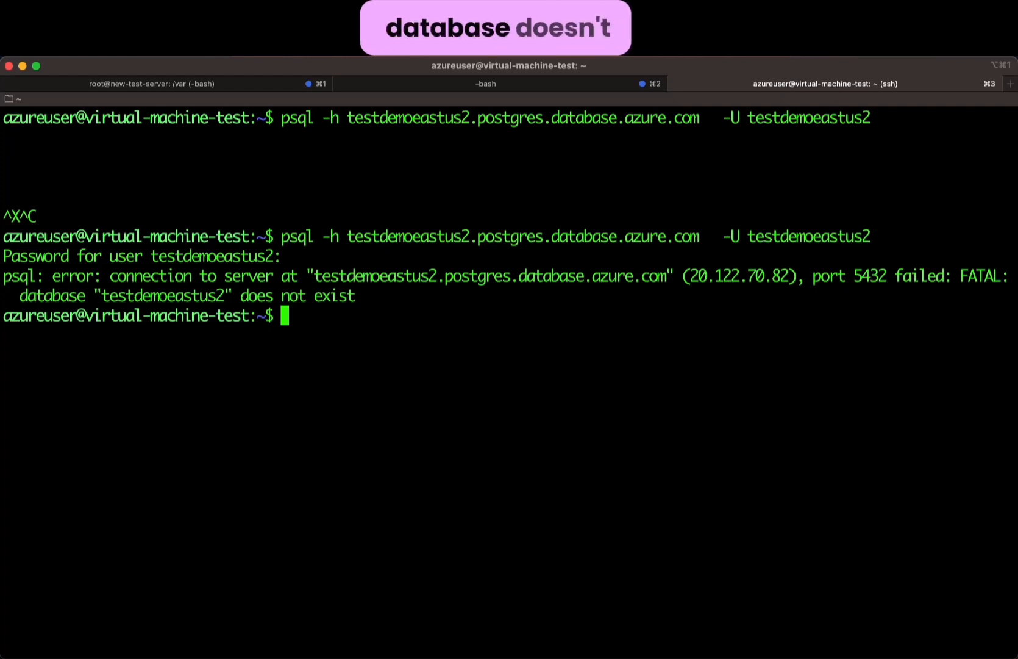
{"action": "key", "text": "super+Tab"}
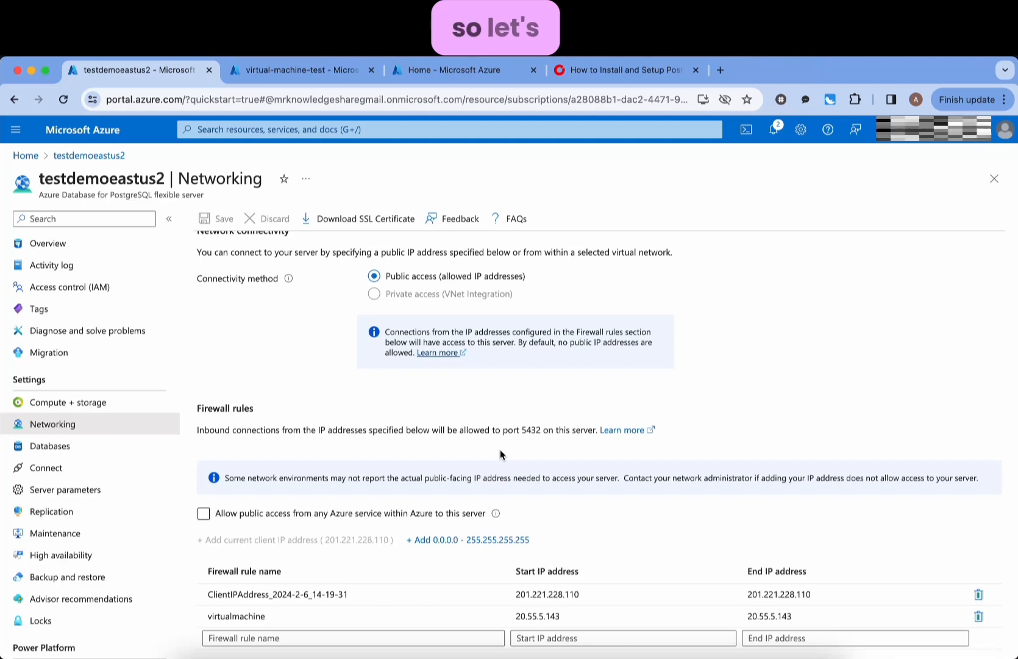
- Check the server's Databases list, confirming postgres is the only user database
{"action": "left_click", "coordinate": [96, 445]}
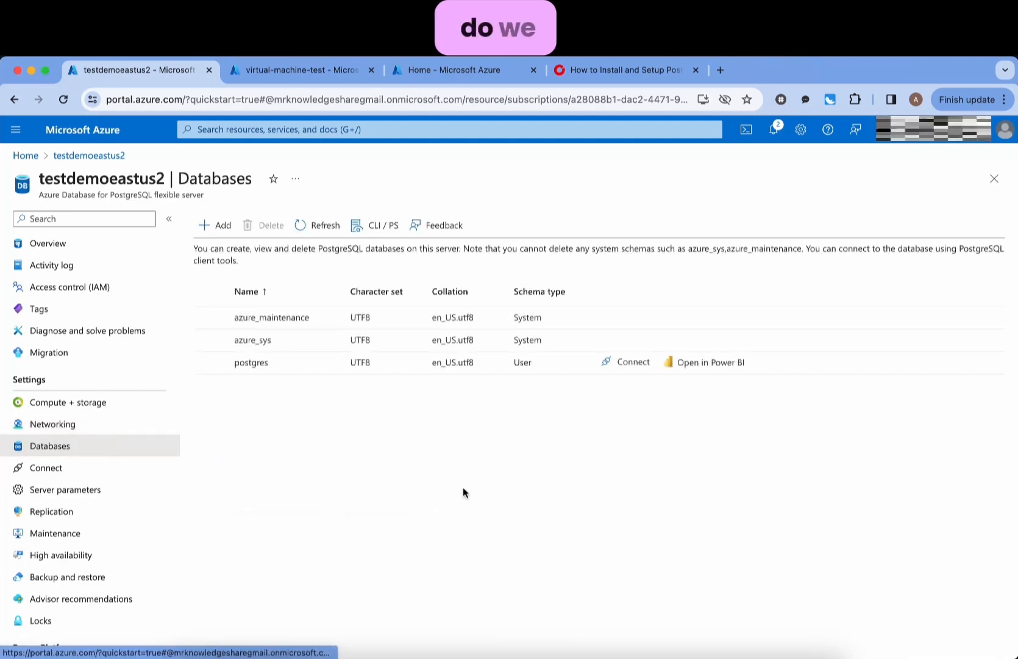
{"action": "left_click", "coordinate": [242, 362]}
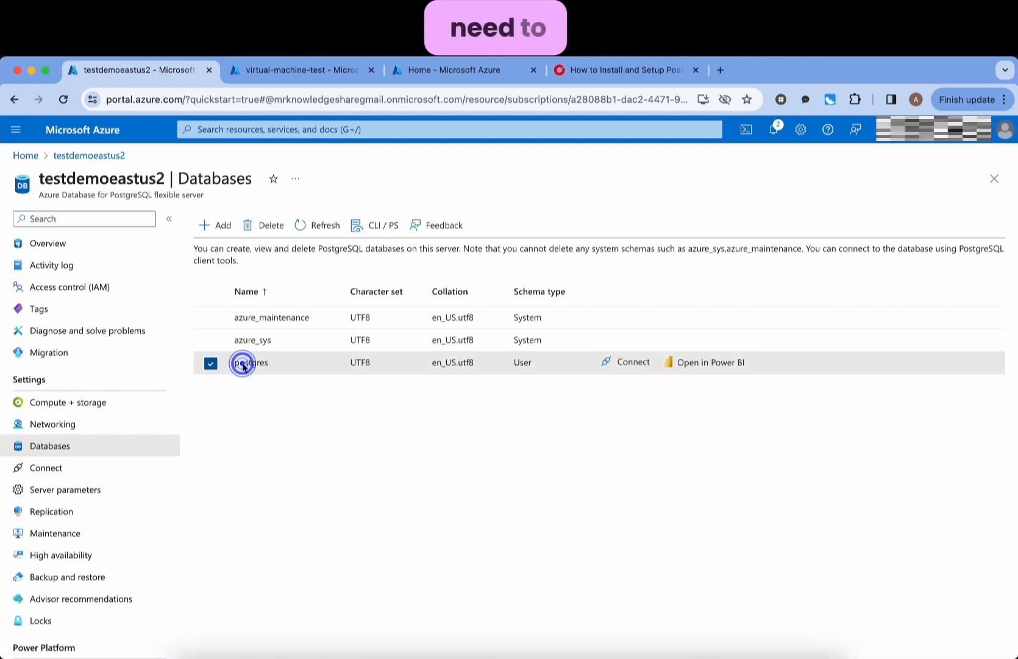
{"action": "left_click", "coordinate": [255, 362]}
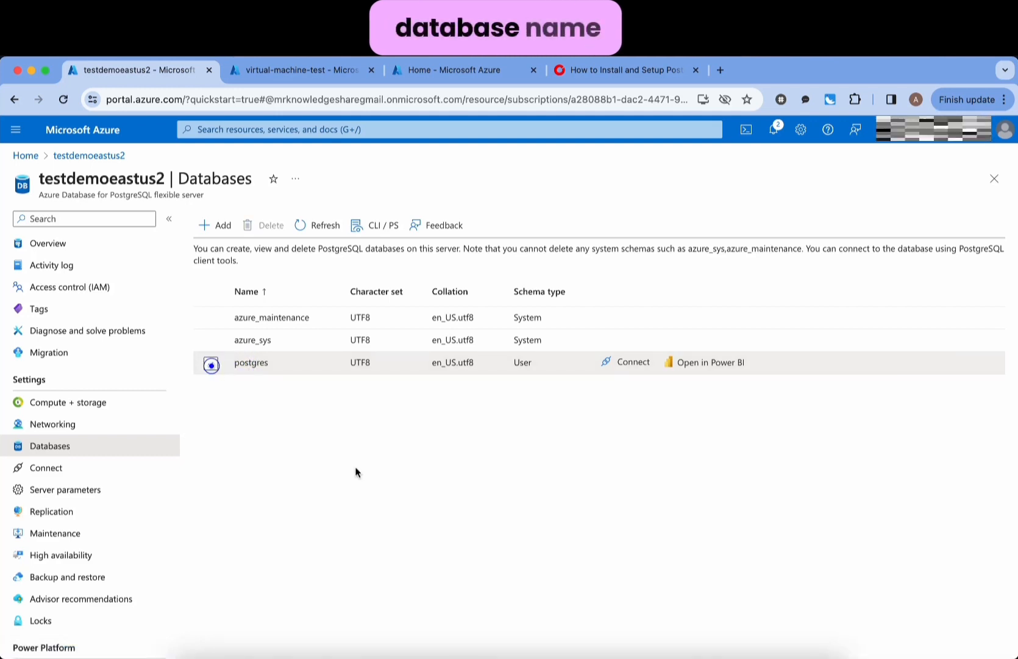
{"action": "key", "text": "super+Tab"}
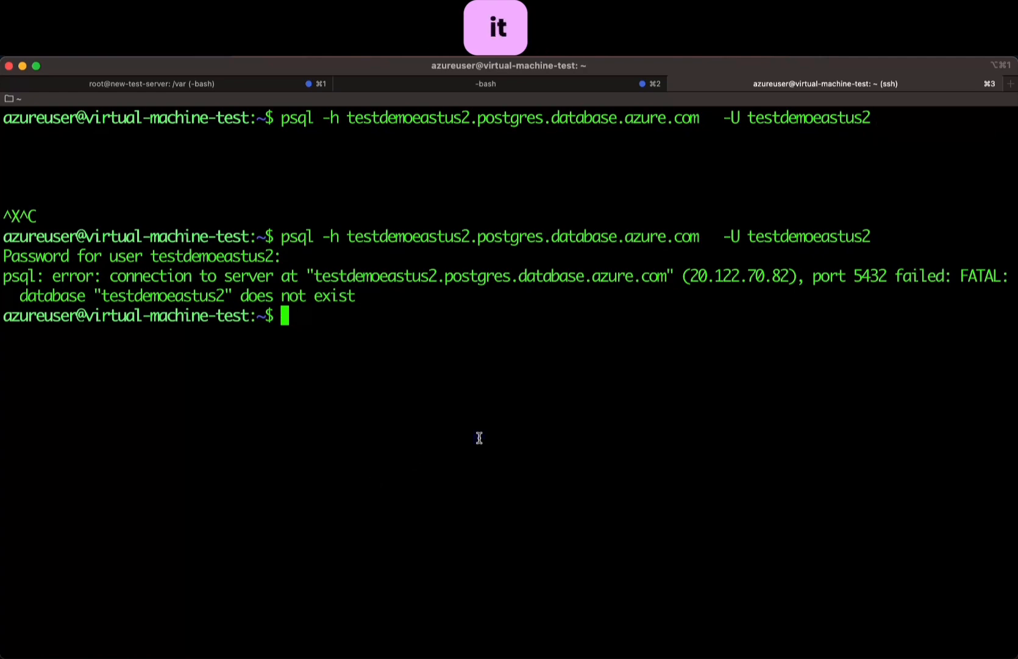
- Rerun psql with -d postgres and the password to reach the postgres=> prompt
{"action": "key", "text": "Up"}
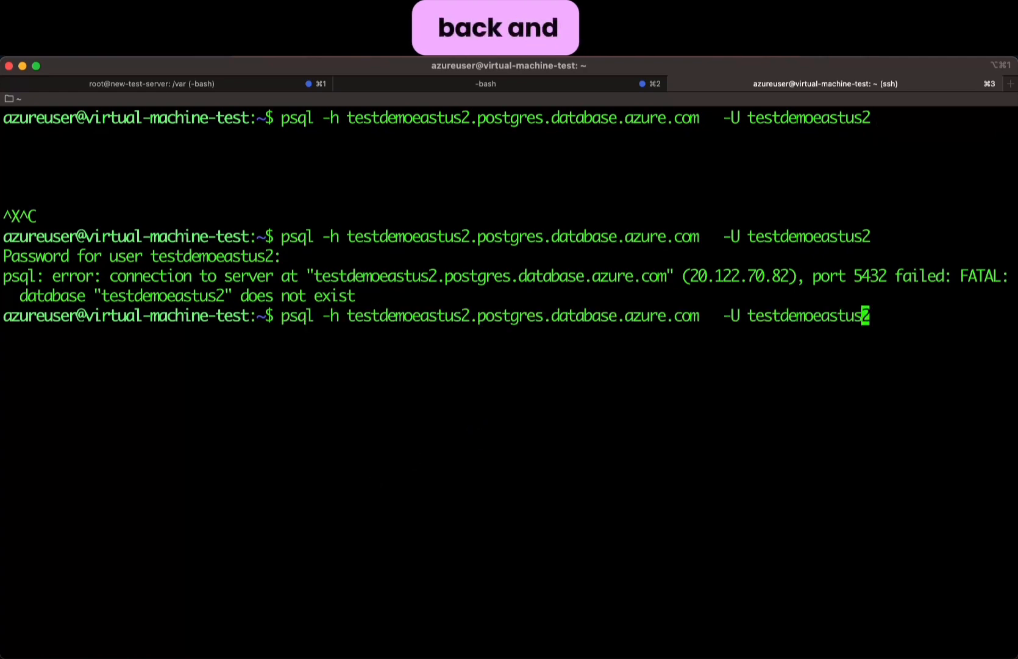
{"action": "key", "text": "Left"}
{"action": "key", "text": "Left"}
{"action": "key", "text": "Left"}
{"action": "key", "text": "Left"}
{"action": "key", "text": "Left"}
{"action": "key", "text": "Left"}
{"action": "key", "text": "Left"}
{"action": "key", "text": "Left"}
{"action": "key", "text": "Left"}
{"action": "key", "text": "Left"}
{"action": "key", "text": "Left"}
{"action": "key", "text": "Left"}
{"action": "key", "text": "Left"}
{"action": "key", "text": "Left"}
{"action": "key", "text": "Left"}
{"action": "key", "text": "Left"}
{"action": "key", "text": "Left"}
{"action": "key", "text": "Left"}
{"action": "key", "text": "Left"}
{"action": "key", "text": "Left"}
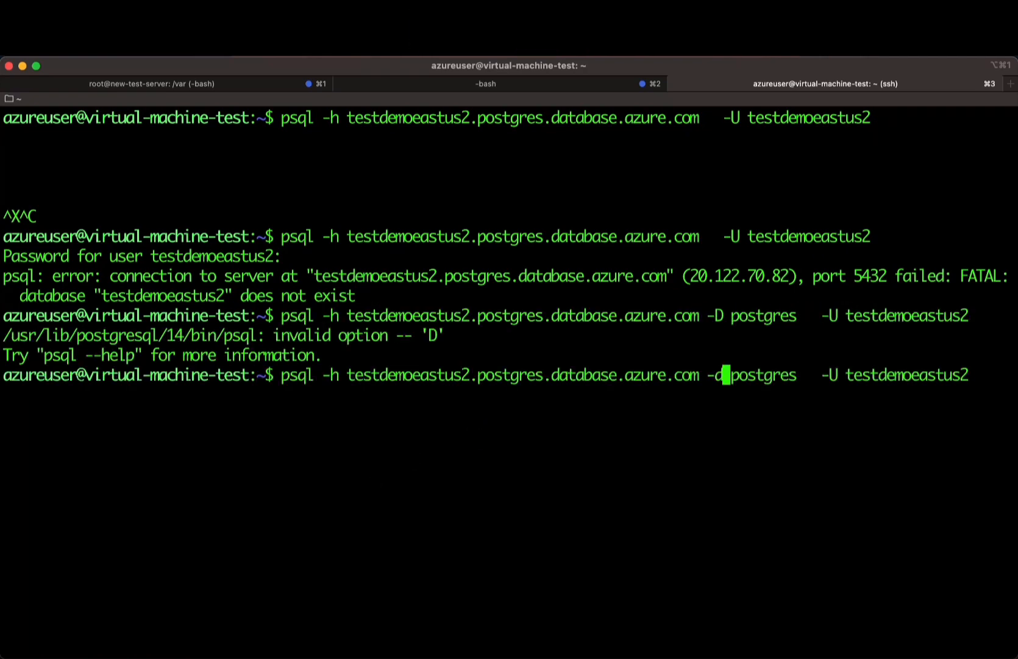
{"action": "key", "text": "Return"}
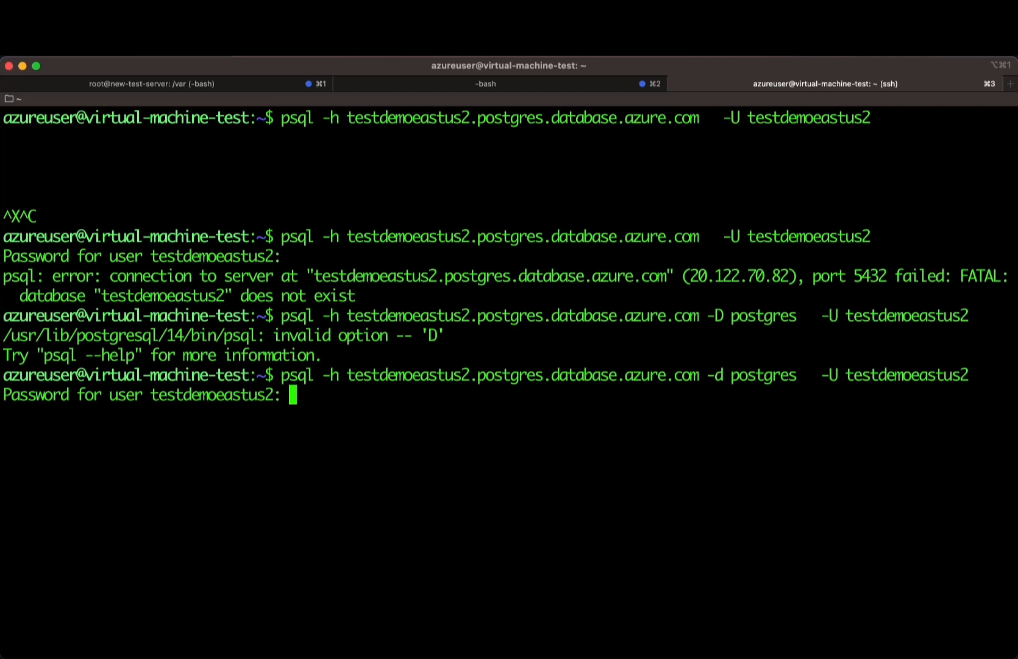
{"action": "key", "text": "Return"}
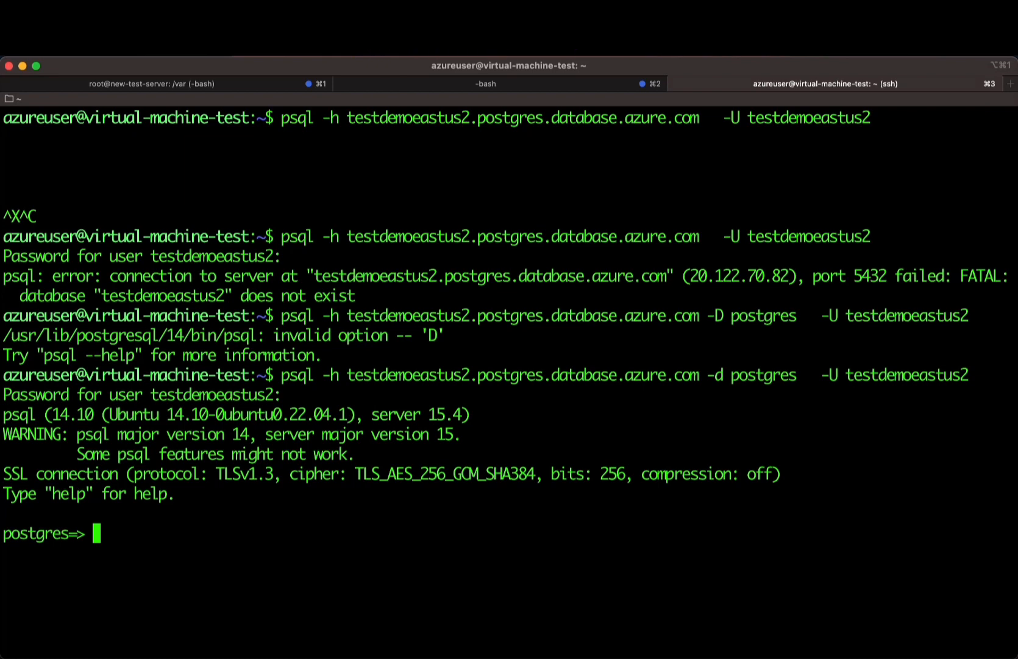
{"action": "key", "text": "super+Tab"}
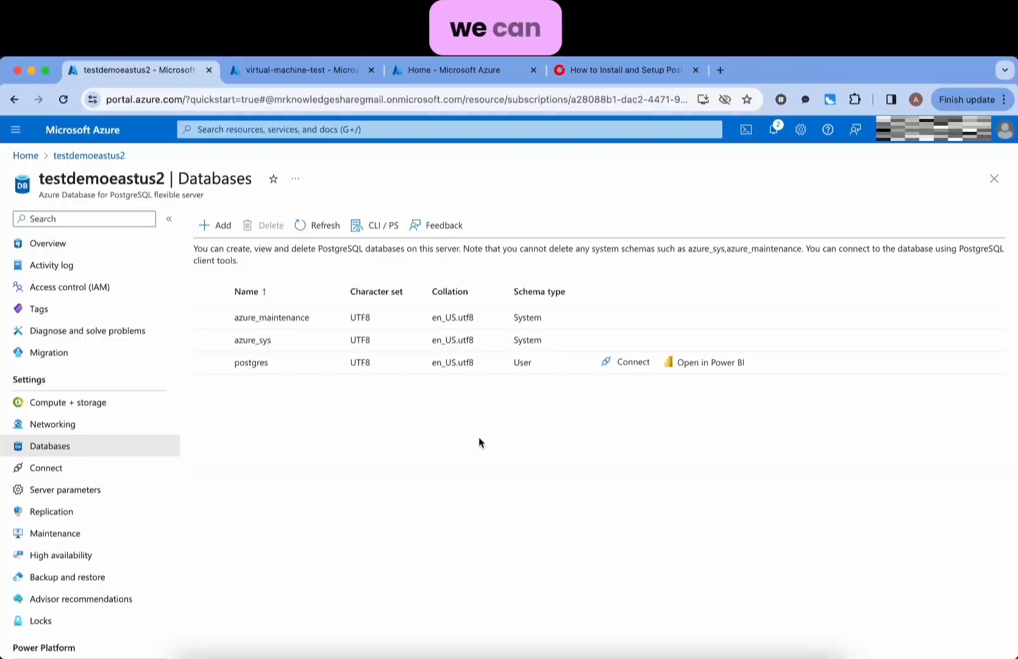
- Delete the ClientIPAddress firewall rule, save, and start a new TablePlus connection
{"action": "left_click", "coordinate": [93, 422]}
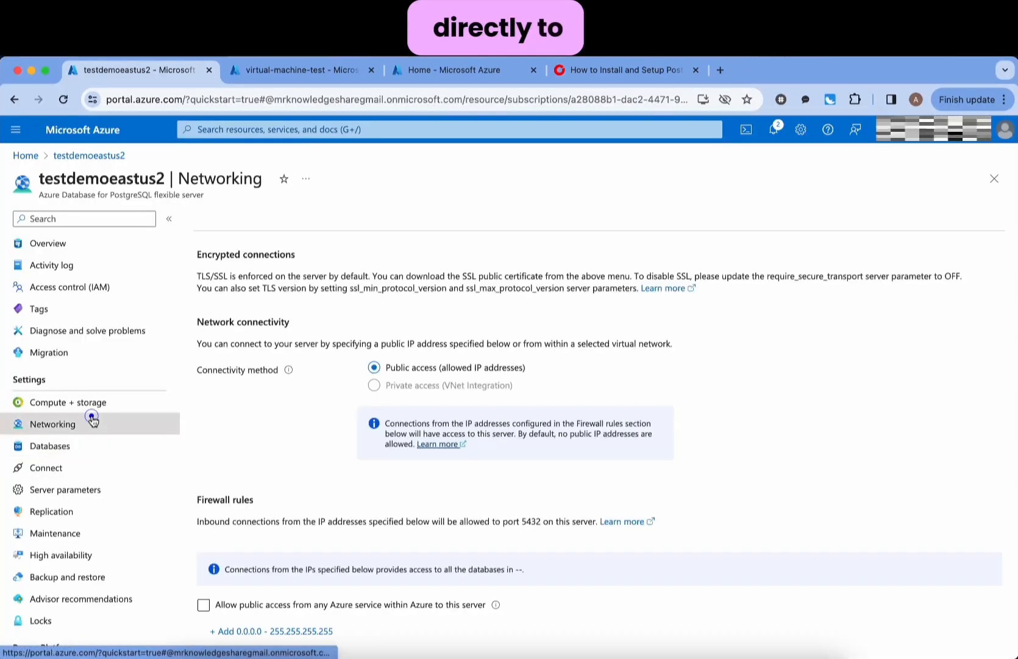
{"action": "scroll", "coordinate": [302, 427], "scroll_direction": "down", "scroll_amount": 3}
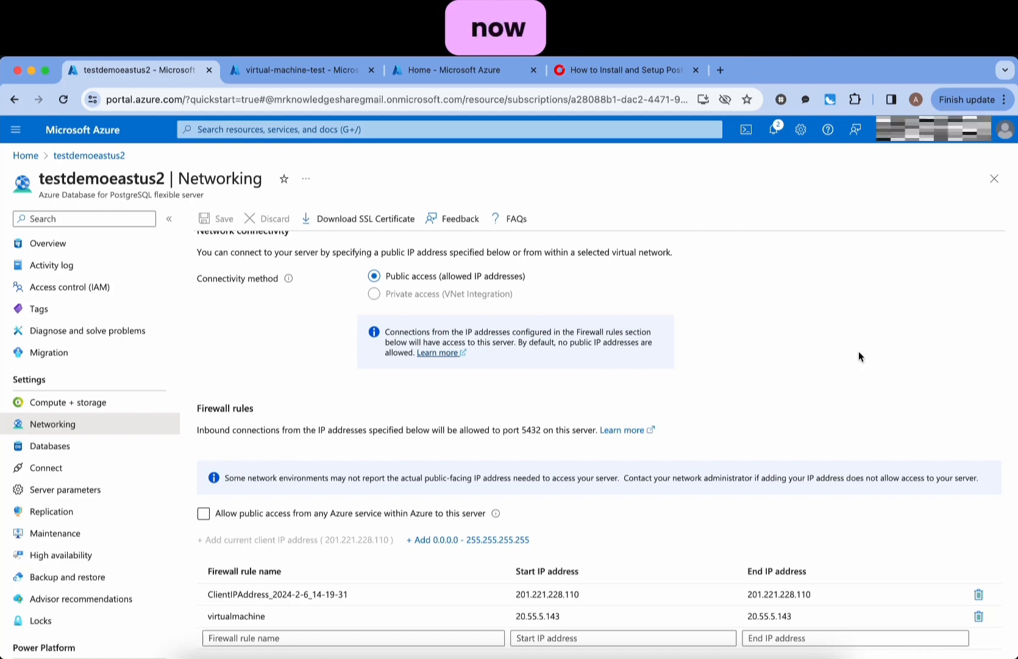
{"action": "left_click", "coordinate": [980, 595]}
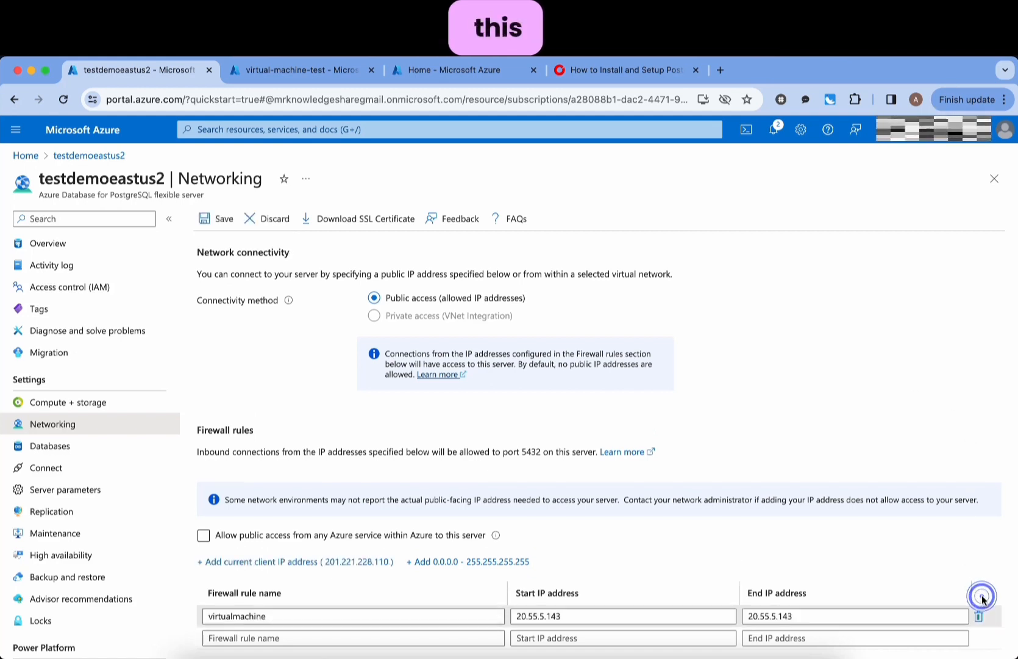
{"action": "left_click", "coordinate": [211, 221]}
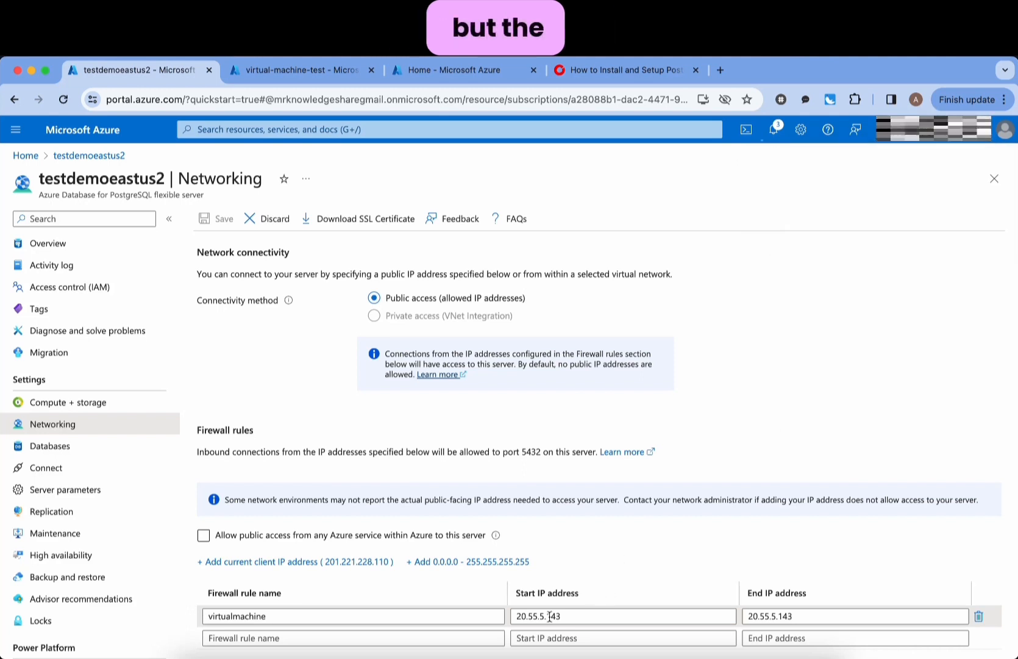
{"action": "left_click", "coordinate": [812, 399]}
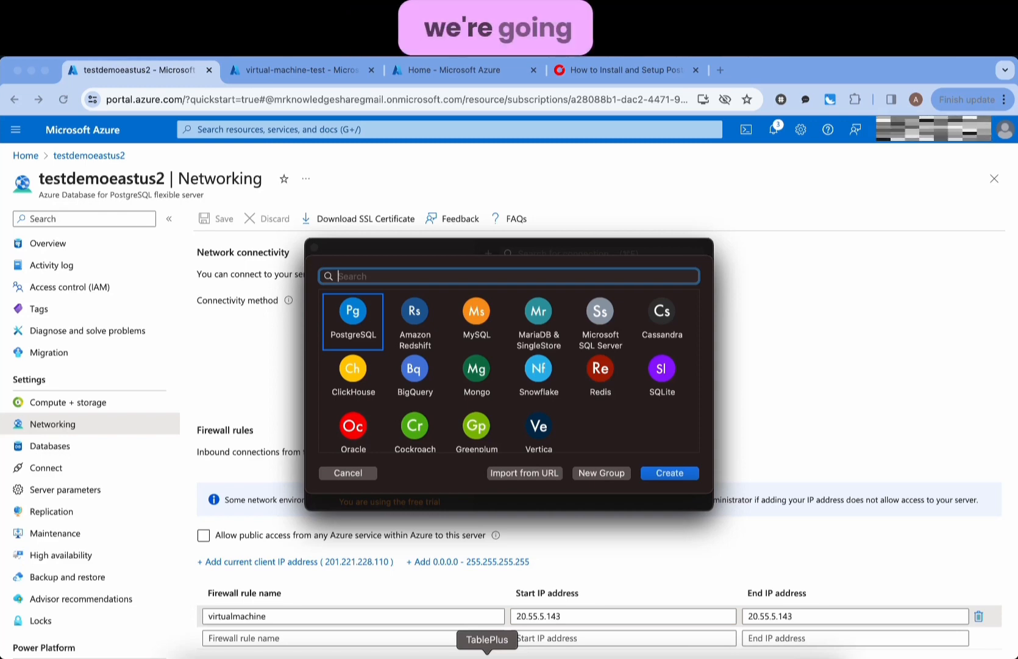
- Create a new PostgreSQL connection named 'postgres azure' routed over SSH
{"action": "left_click", "coordinate": [351, 314]}
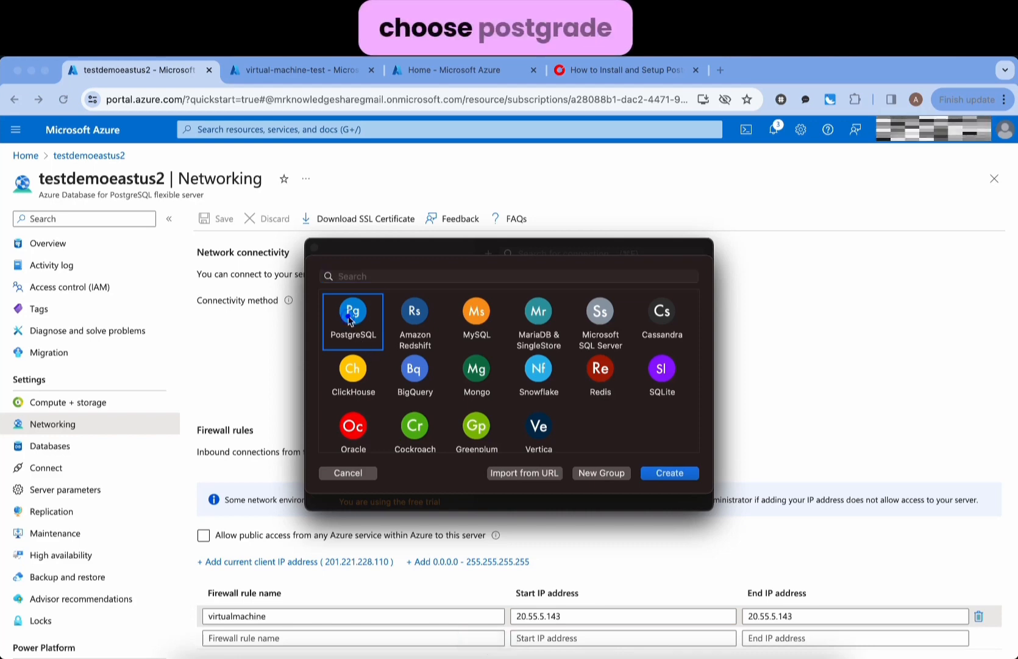
{"action": "left_click", "coordinate": [667, 475]}
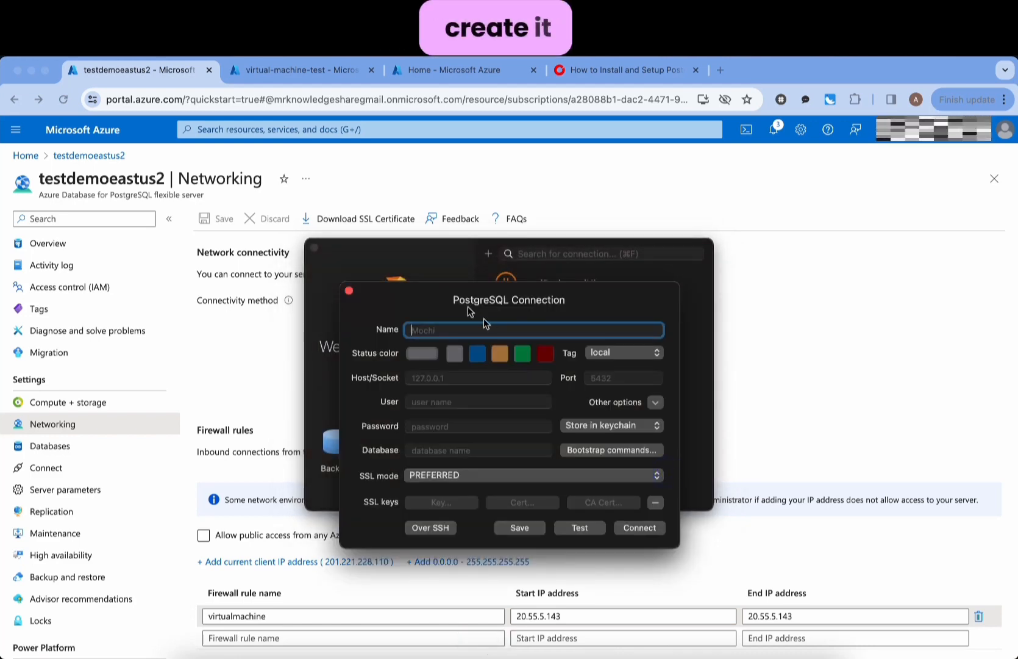
{"action": "left_click_drag", "start_coordinate": [446, 260], "coordinate": [489, 272]}
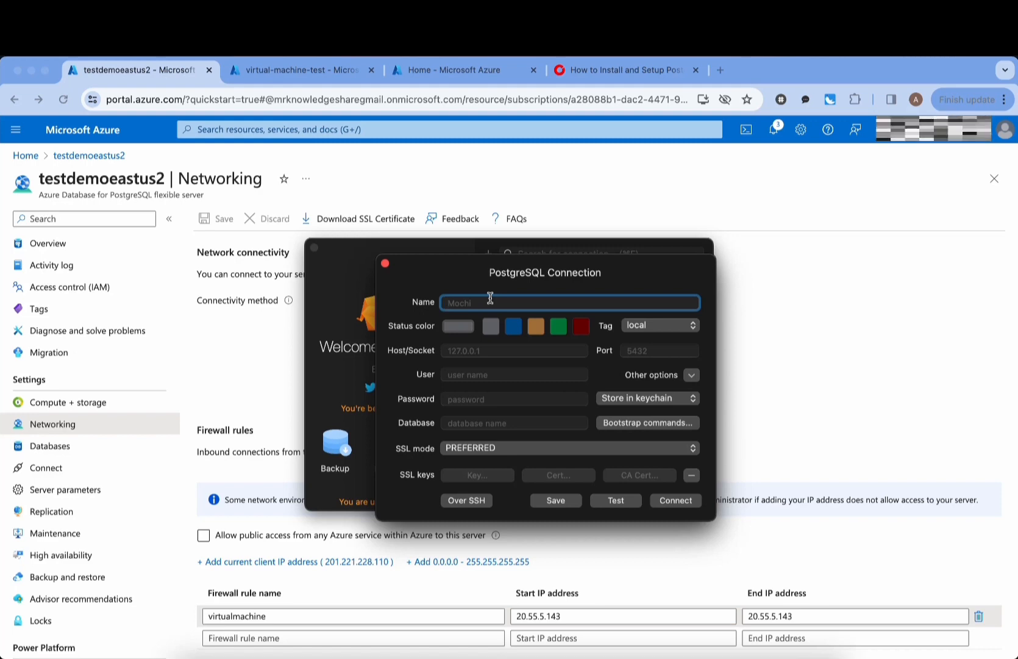
{"action": "type", "text": "postgres"}
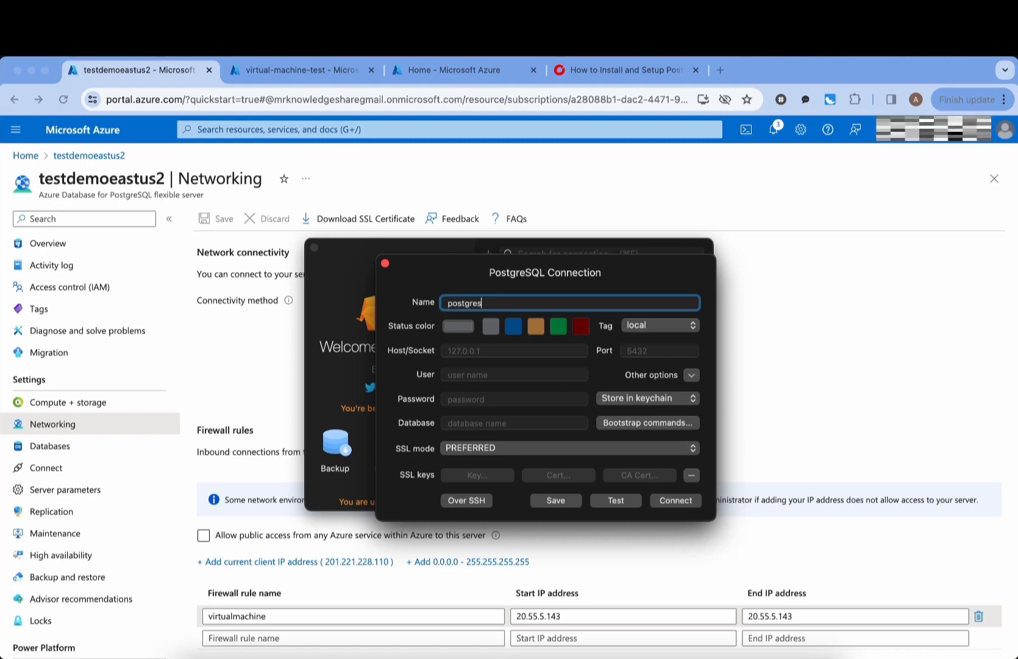
{"action": "type", "text": " azure"}
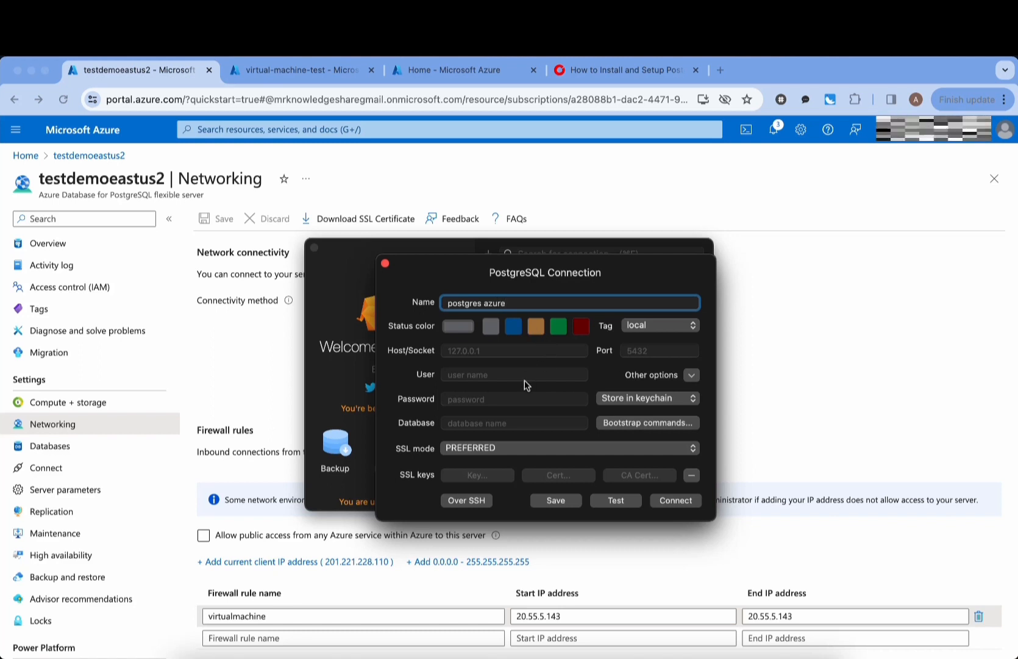
{"action": "left_click", "coordinate": [468, 501]}
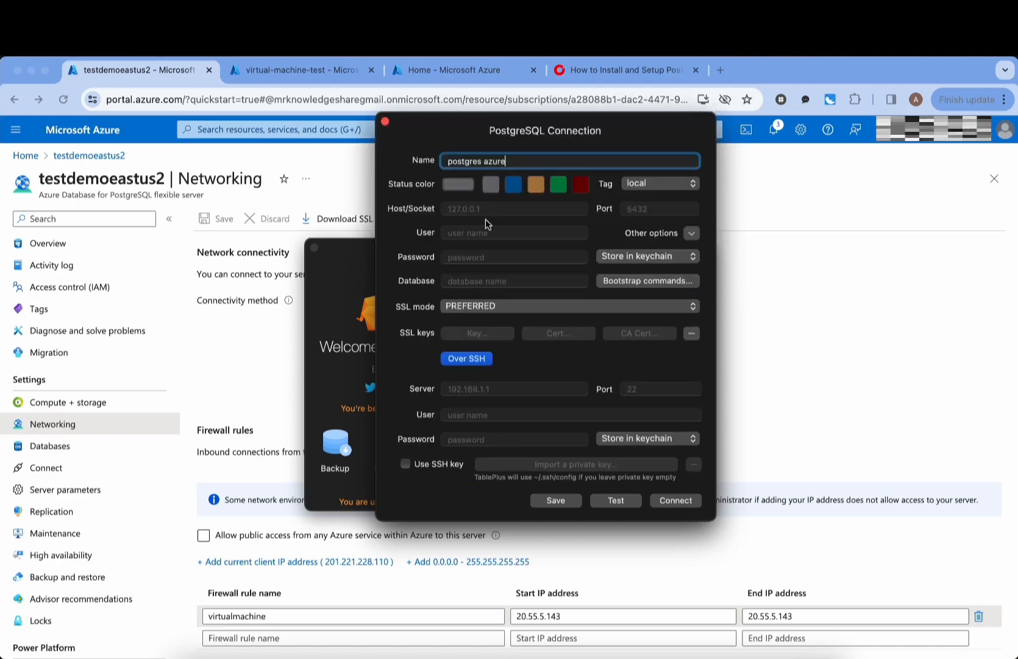
- Paste the VM IP 20.55.5.143 as the SSH server, keeping port 22
{"action": "left_click", "coordinate": [473, 389]}
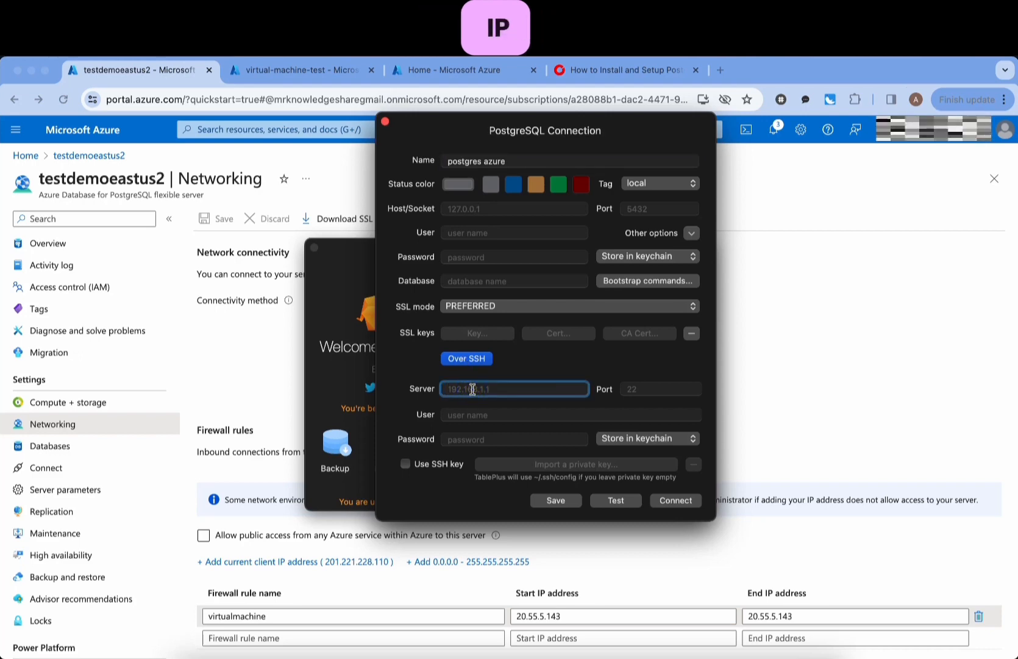
{"action": "left_click", "coordinate": [574, 616]}
{"action": "left_click_drag", "start_coordinate": [573, 615], "coordinate": [503, 611]}
{"action": "key", "text": "super+c"}
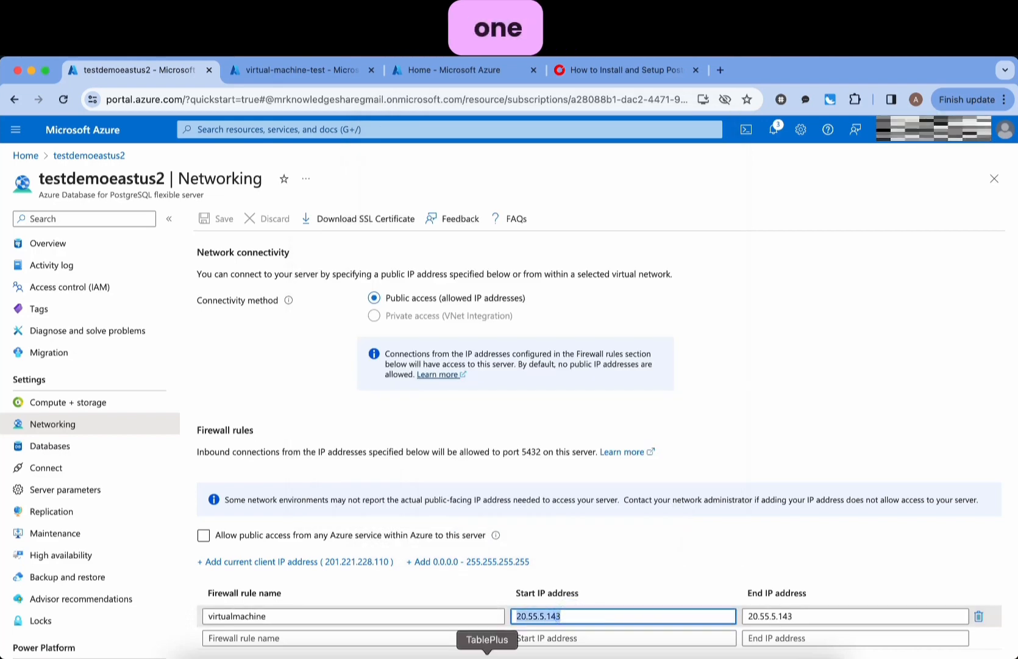
{"action": "left_click", "coordinate": [488, 657]}
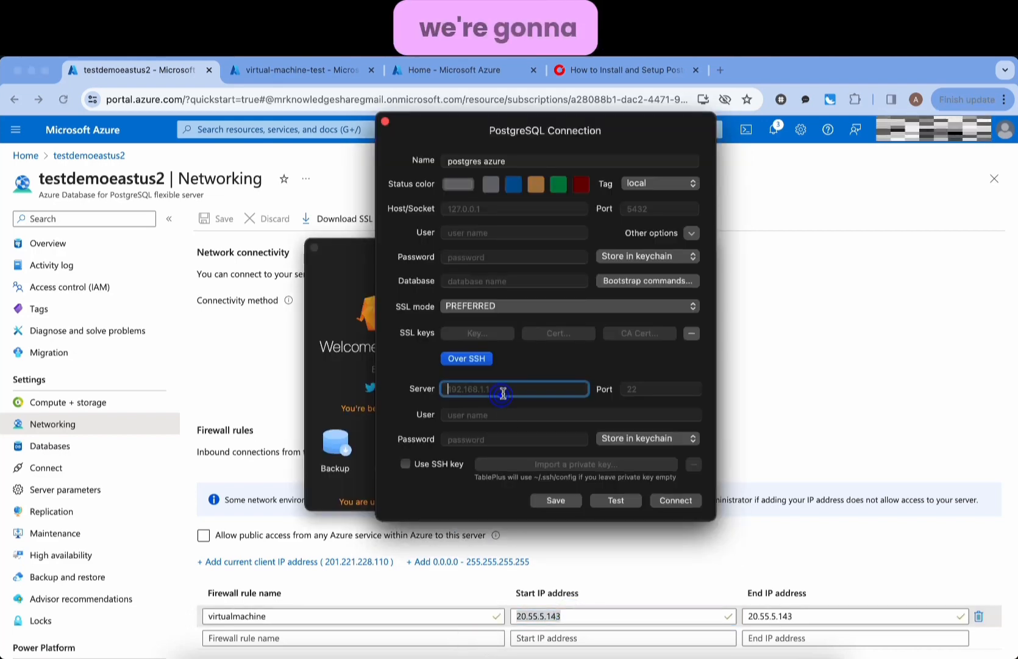
{"action": "key", "text": "super+v"}
{"action": "left_click", "coordinate": [652, 389]}
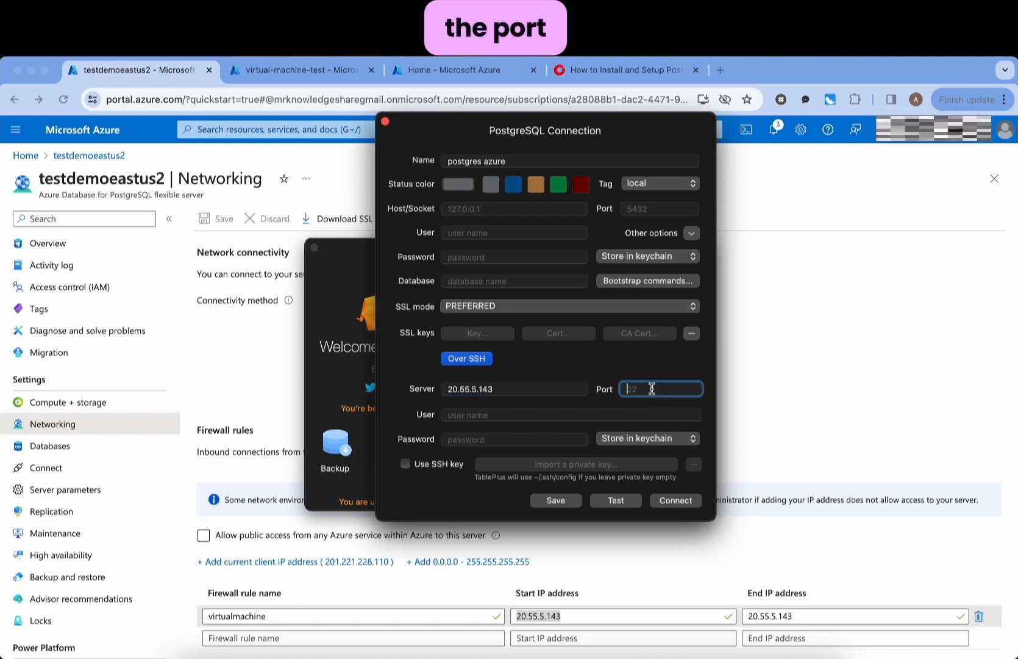
{"action": "left_click", "coordinate": [516, 415]}
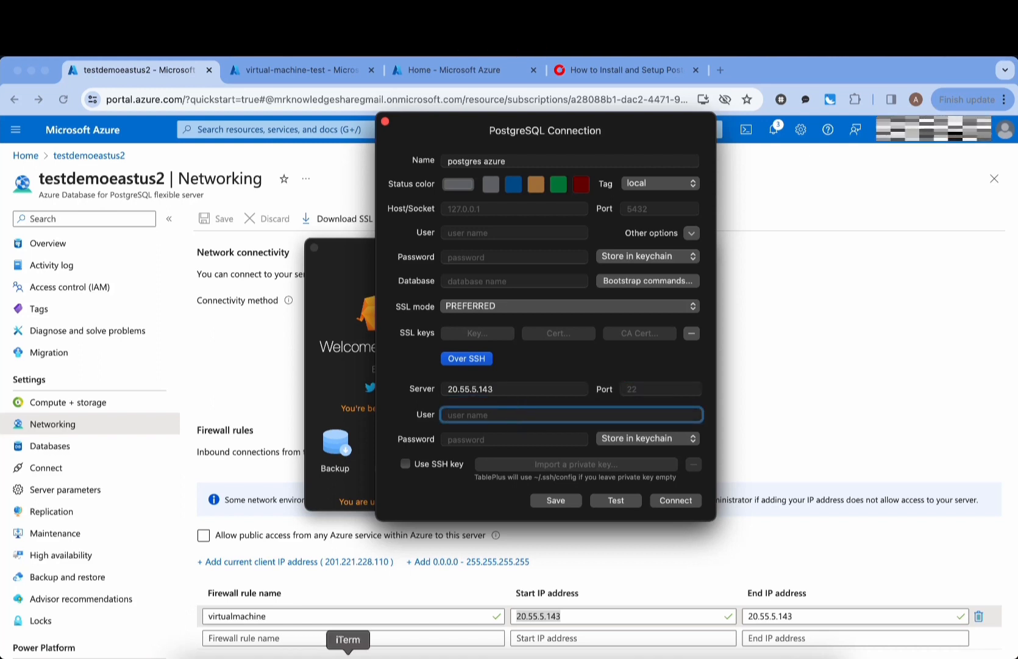
- Copy the VM's user name from the terminal into SSH user and enable Use SSH key
{"action": "left_click", "coordinate": [348, 652]}
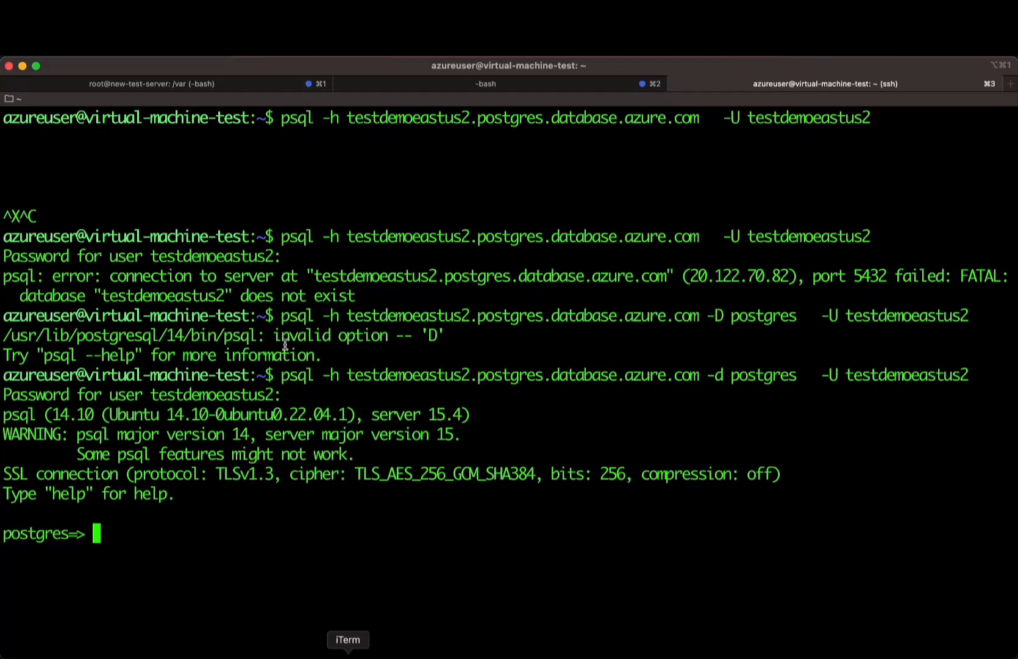
{"action": "double_click", "coordinate": [27, 119]}
{"action": "key", "text": "super+c"}
{"action": "key", "text": "super+Tab"}
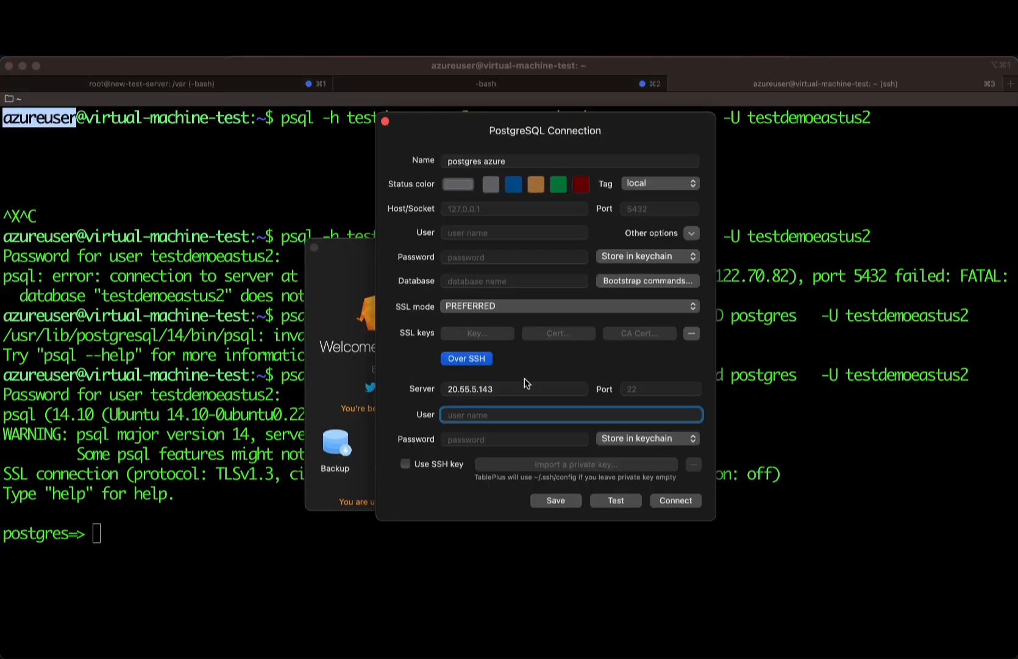
{"action": "key", "text": "super+v"}
{"action": "key", "text": "Tab"}
{"action": "left_click", "coordinate": [405, 464]}
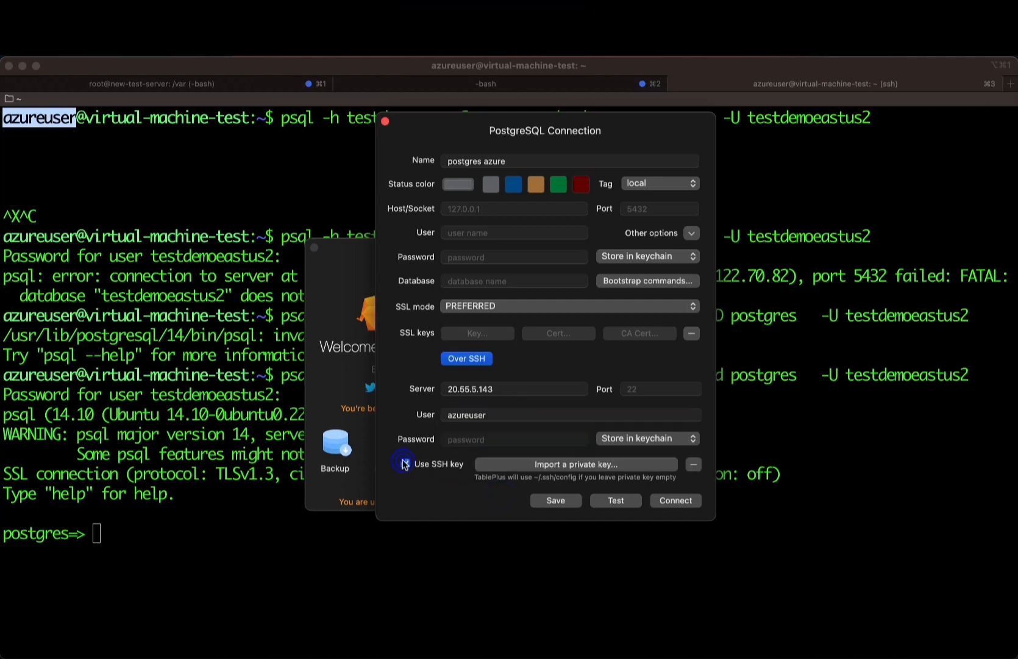
{"action": "left_click", "coordinate": [406, 464]}
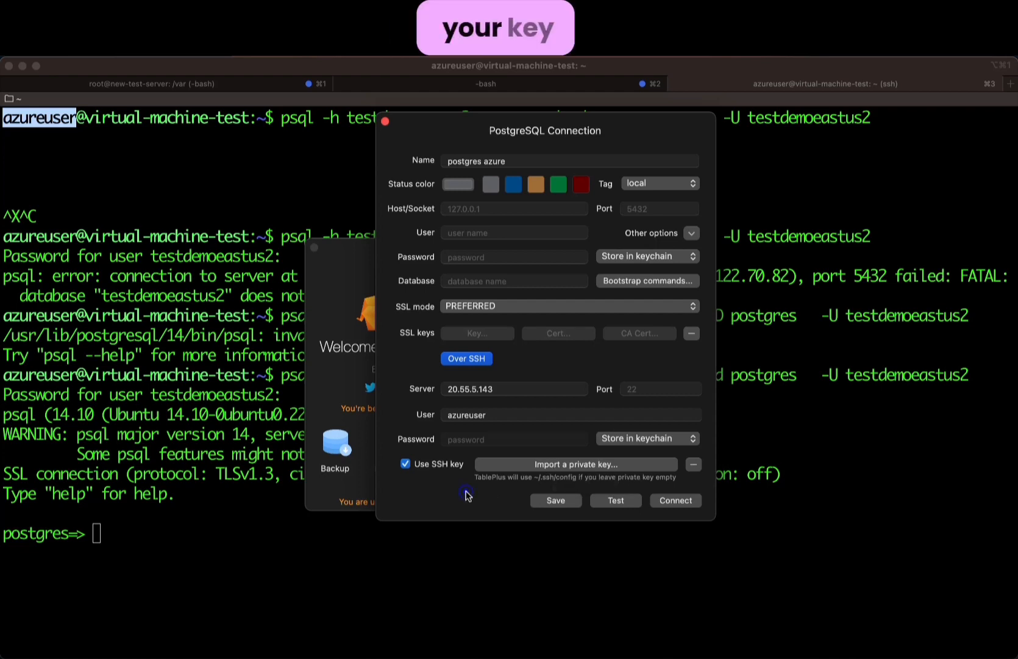
- Import id_rsa from the .ssh folder as the connection's SSH private key
{"action": "left_click", "coordinate": [562, 466]}
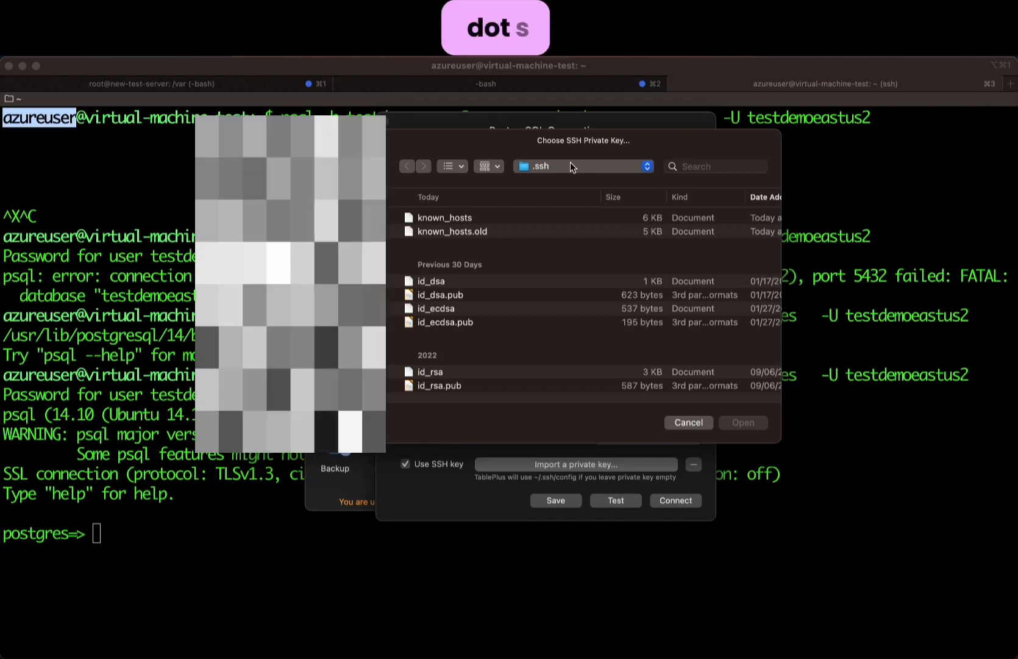
{"action": "scroll", "coordinate": [512, 318], "scroll_direction": "down", "scroll_amount": 1}
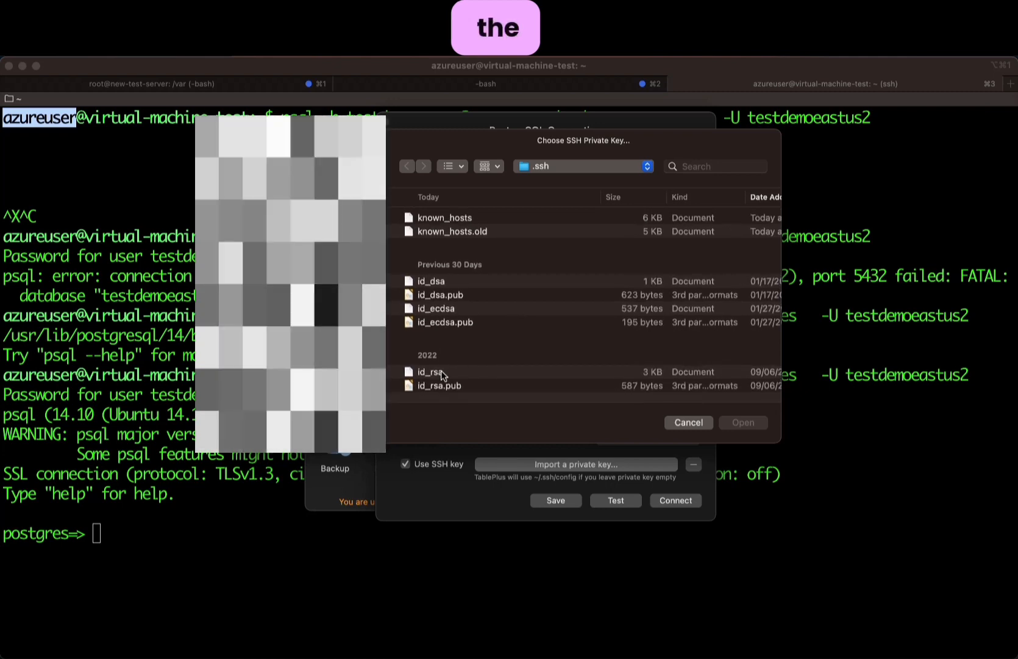
{"action": "left_click", "coordinate": [441, 371]}
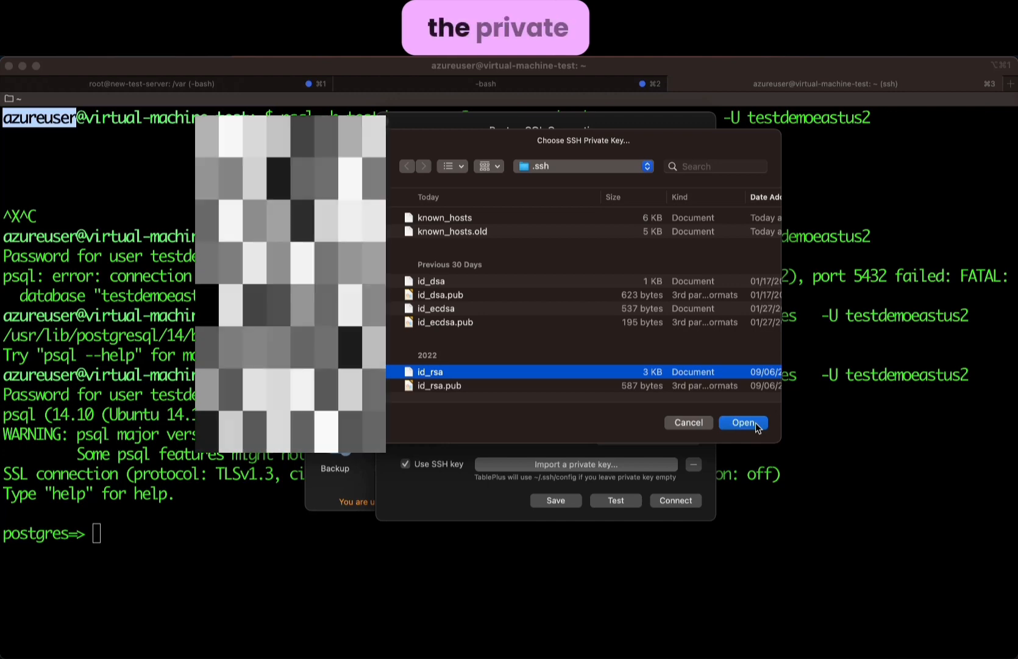
{"action": "left_click", "coordinate": [756, 426]}
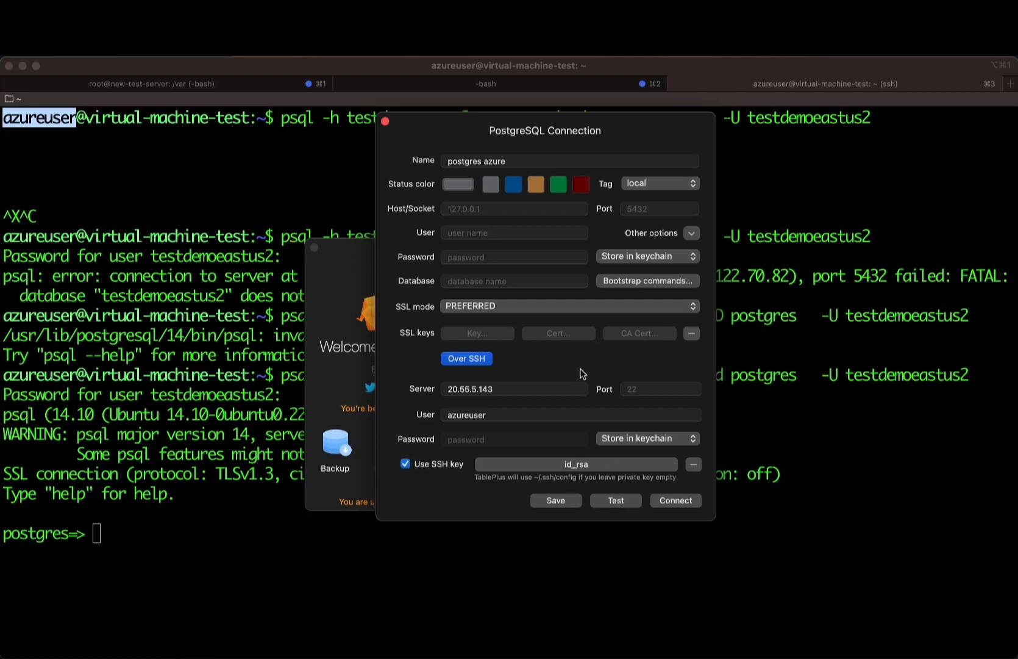
- Paste the server name testdemoeastus2.postgres.database.azure.com from the Azure Overview as Host
{"action": "left_click", "coordinate": [496, 209]}
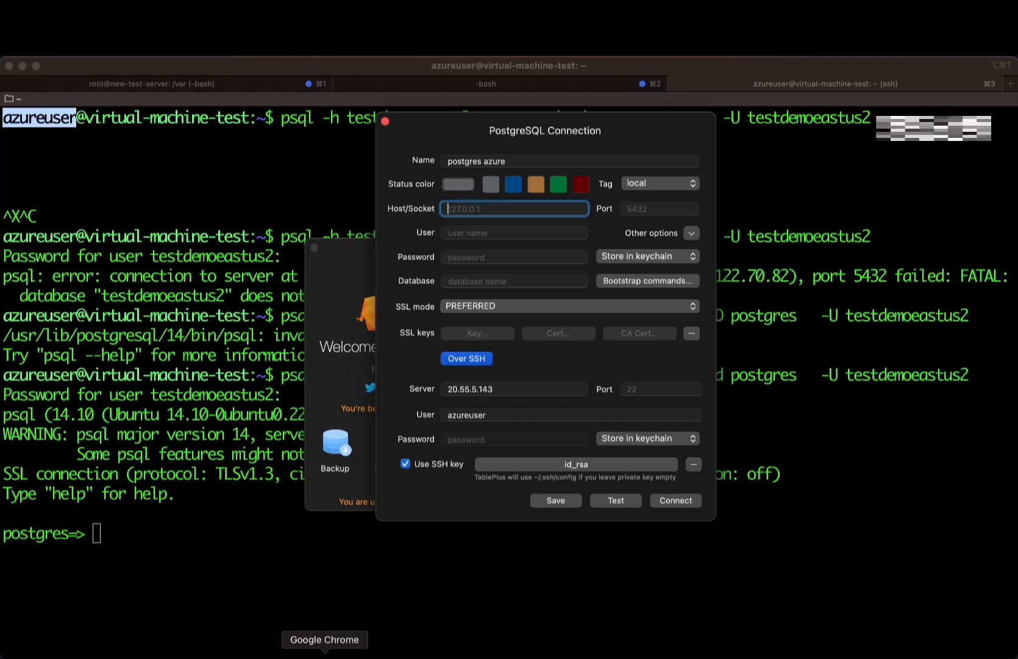
{"action": "left_click", "coordinate": [324, 654]}
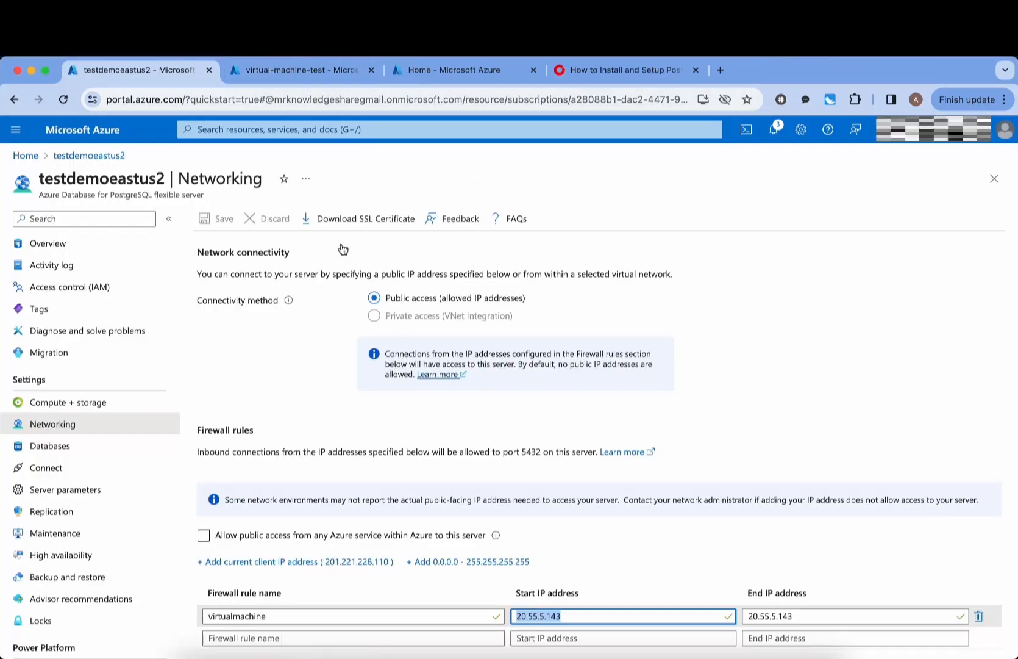
{"action": "left_click", "coordinate": [73, 243]}
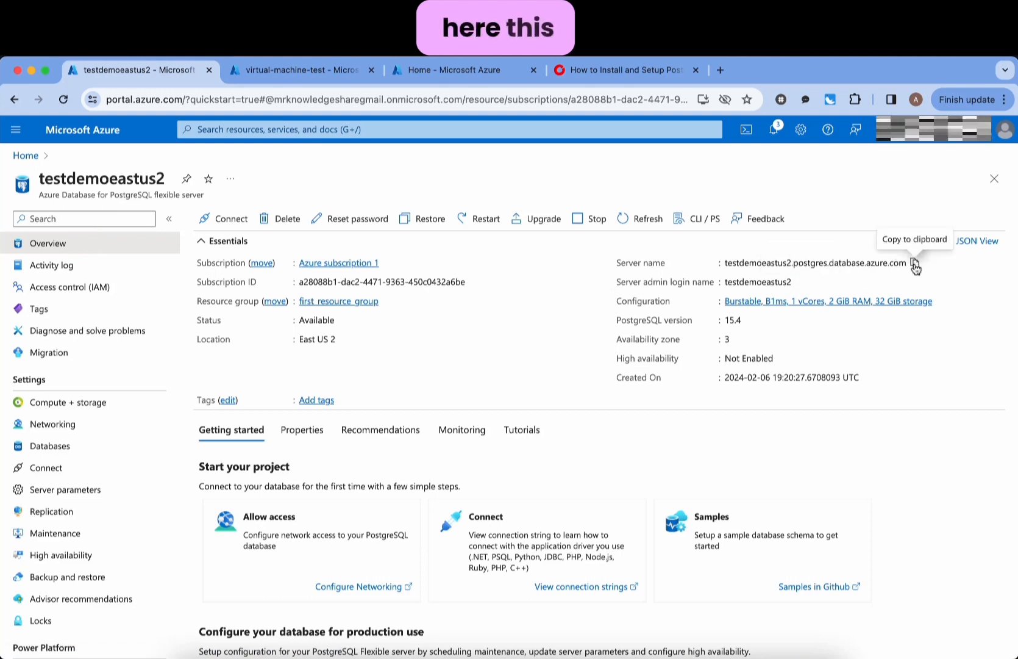
{"action": "left_click", "coordinate": [914, 263]}
{"action": "key", "text": "super+Tab"}
{"action": "key", "text": "super+v"}
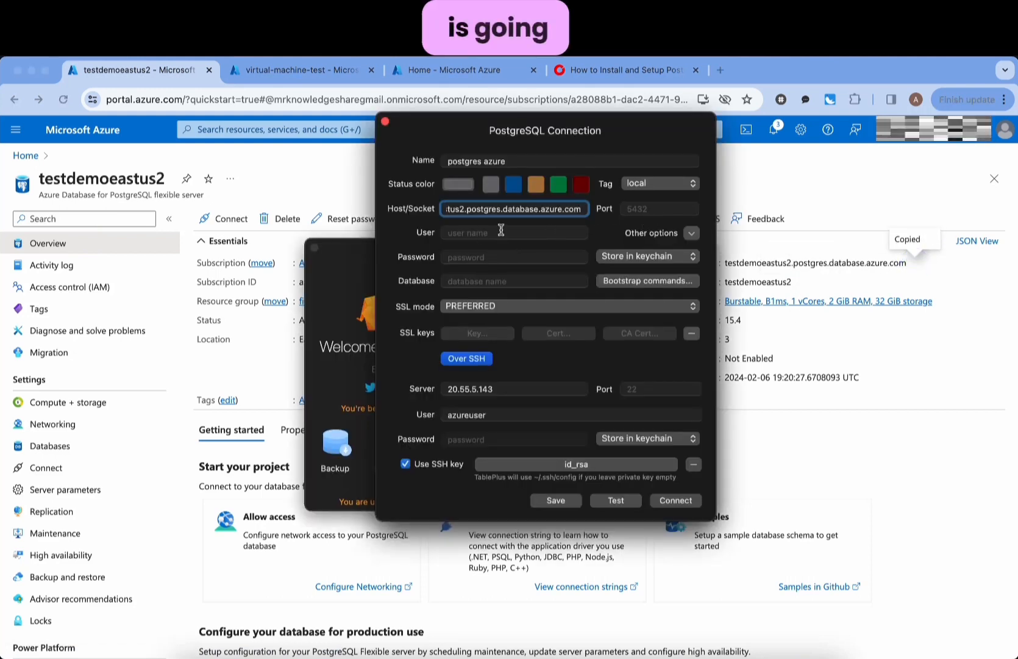
- Copy the server admin login from the Azure portal into the User field
{"action": "left_click", "coordinate": [501, 230]}
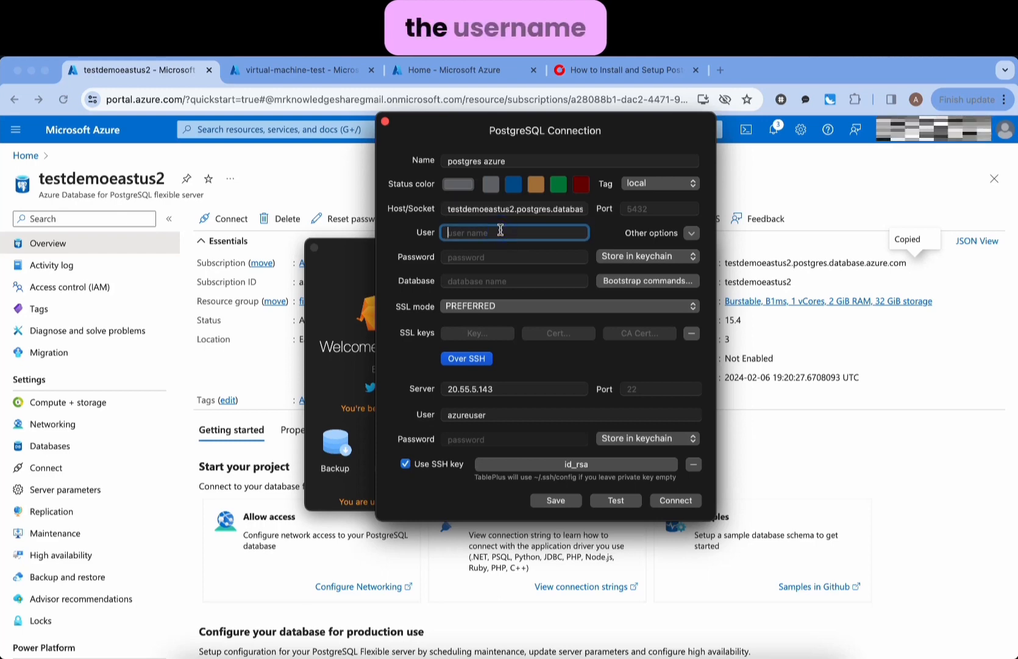
{"action": "left_click", "coordinate": [107, 180]}
{"action": "double_click", "coordinate": [108, 180]}
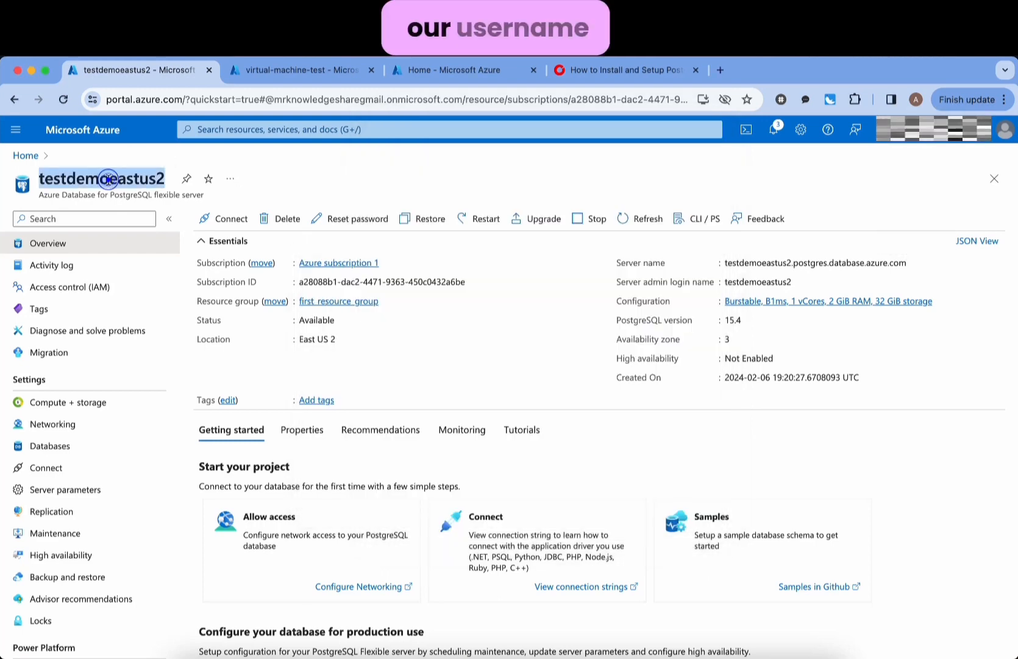
{"action": "key", "text": "super+c"}
{"action": "key", "text": "super+Tab"}
{"action": "key", "text": "super+v"}
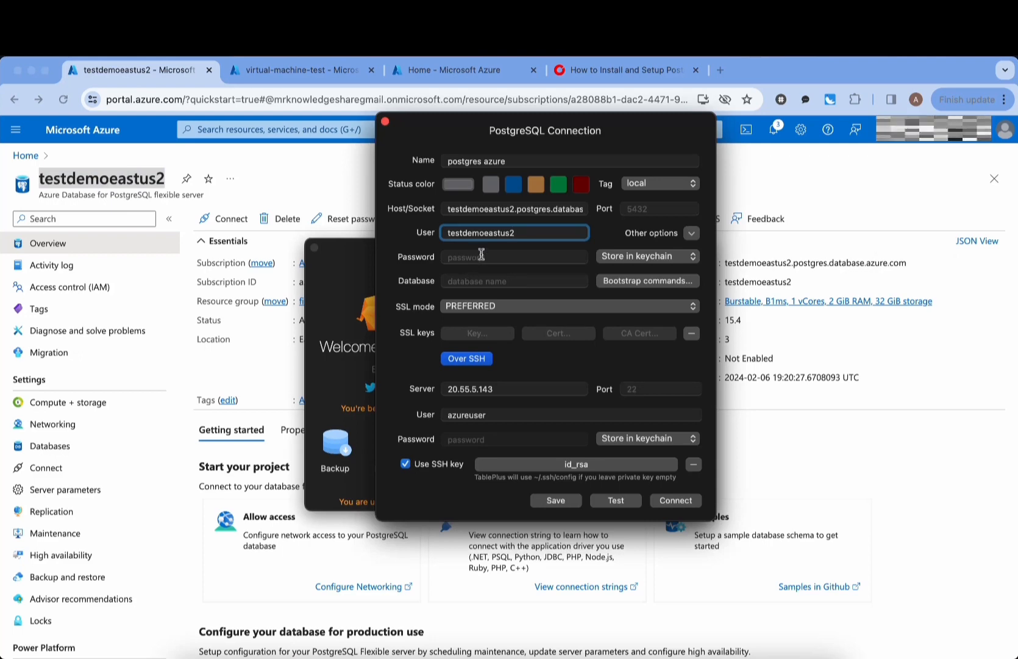
- Enter the admin password and database postgres, then test the connection
{"action": "left_click", "coordinate": [482, 256]}
{"action": "type", "text": "•••"}
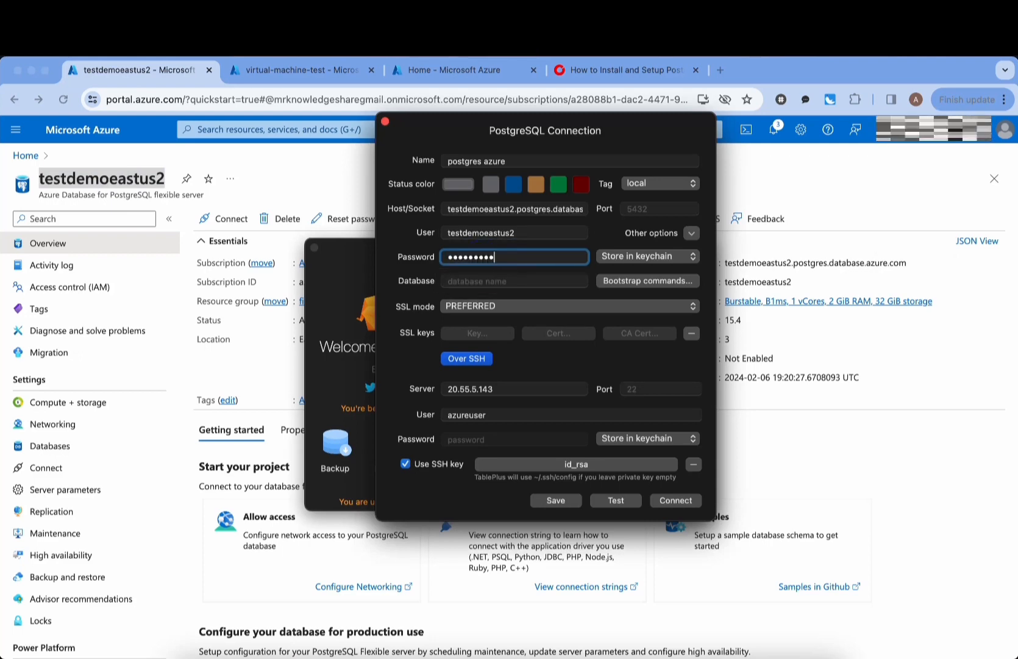
{"action": "type", "text": "••••••••"}
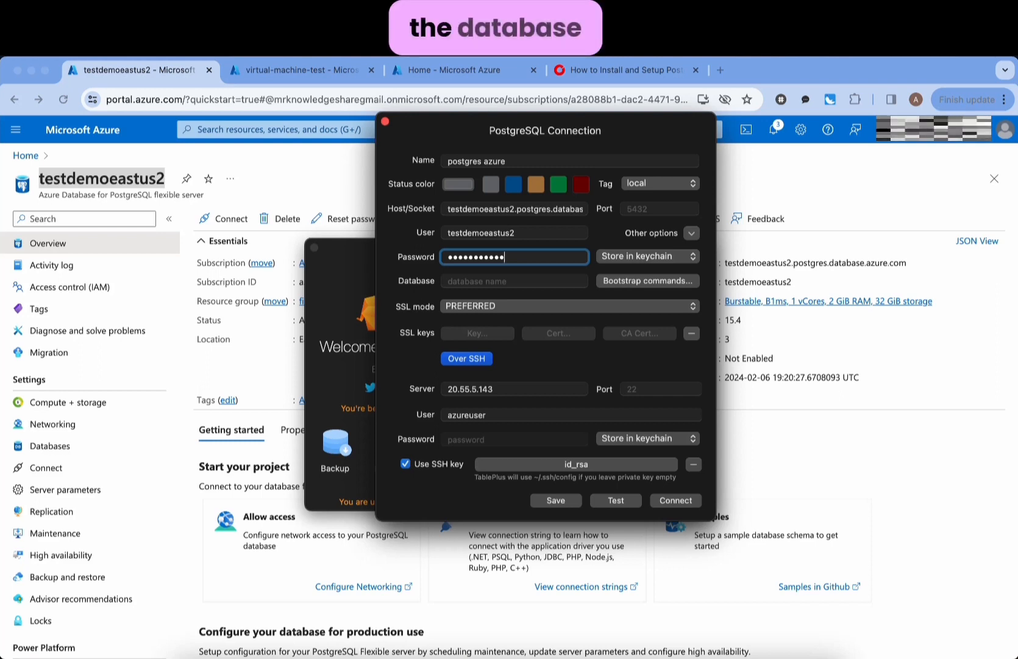
{"action": "left_click", "coordinate": [517, 278]}
{"action": "type", "text": "postgres"}
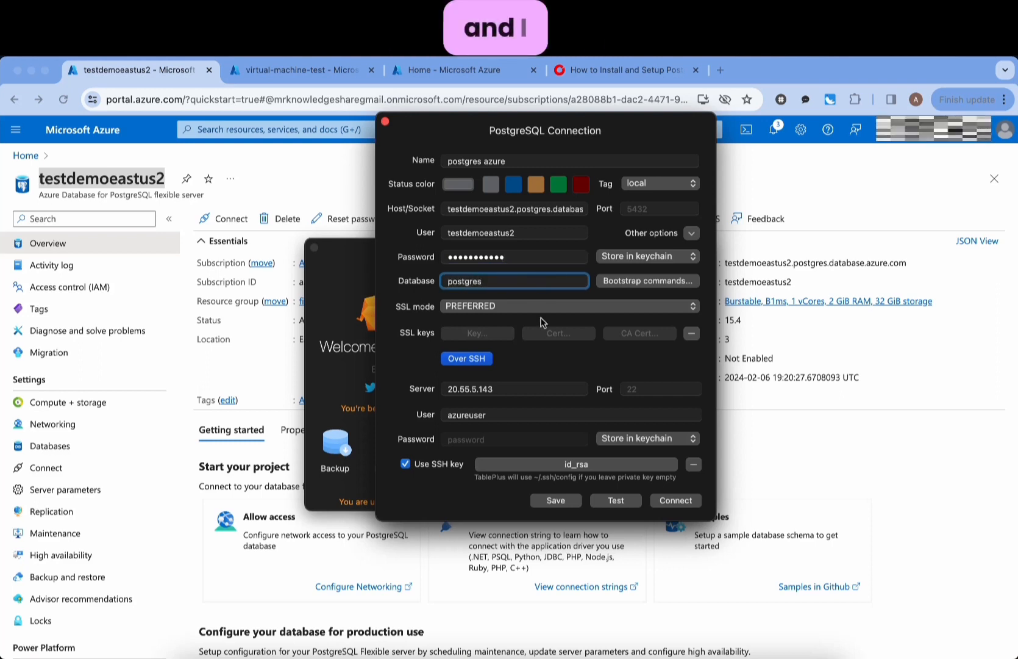
{"action": "left_click", "coordinate": [616, 500]}
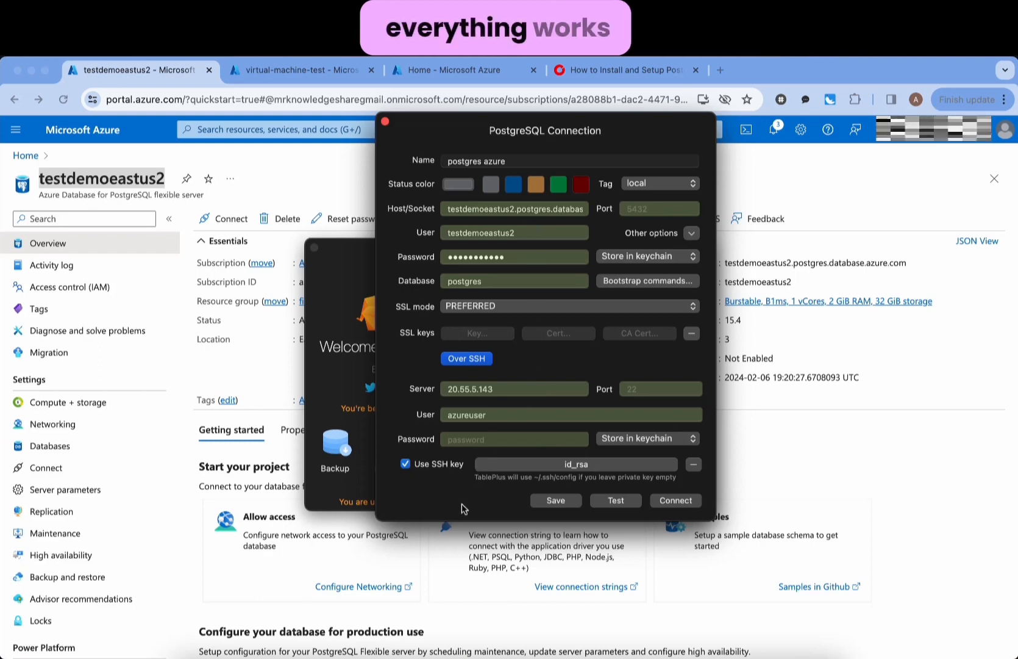
- Connect to the Azure Postgres database and expand the Tables group
{"action": "left_click", "coordinate": [676, 500]}
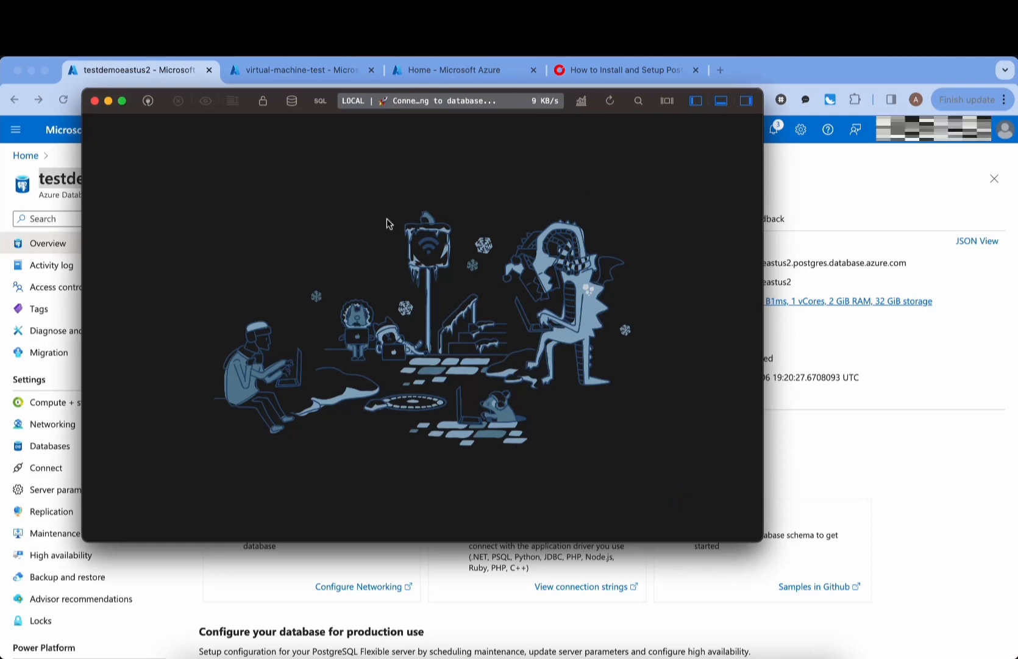
{"action": "left_click_drag", "start_coordinate": [251, 99], "coordinate": [317, 127]}
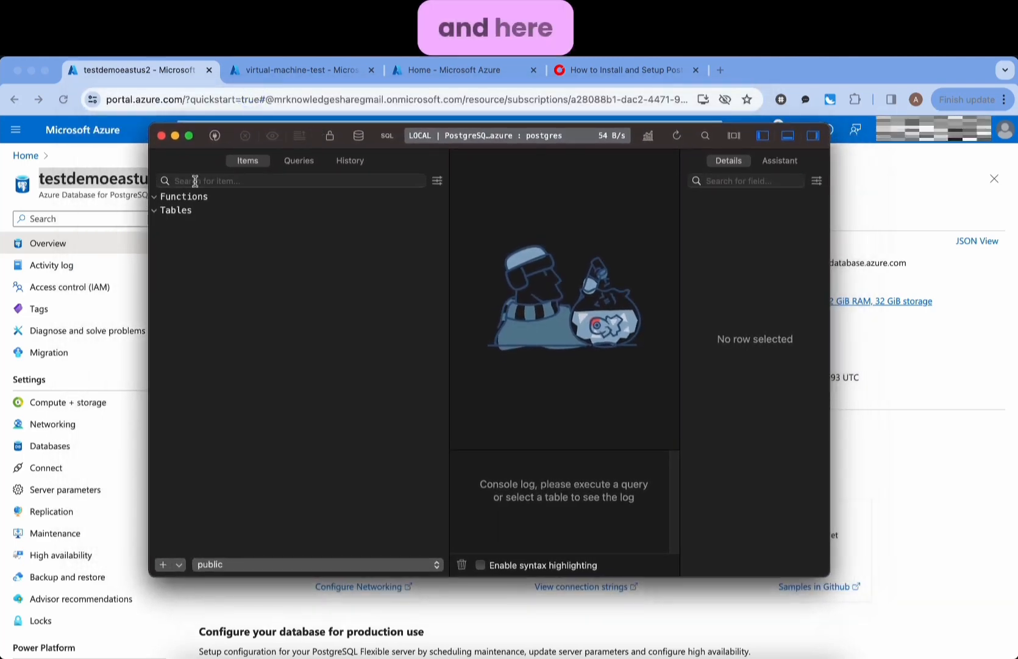
{"action": "left_click", "coordinate": [155, 197]}
{"action": "left_click", "coordinate": [155, 209]}
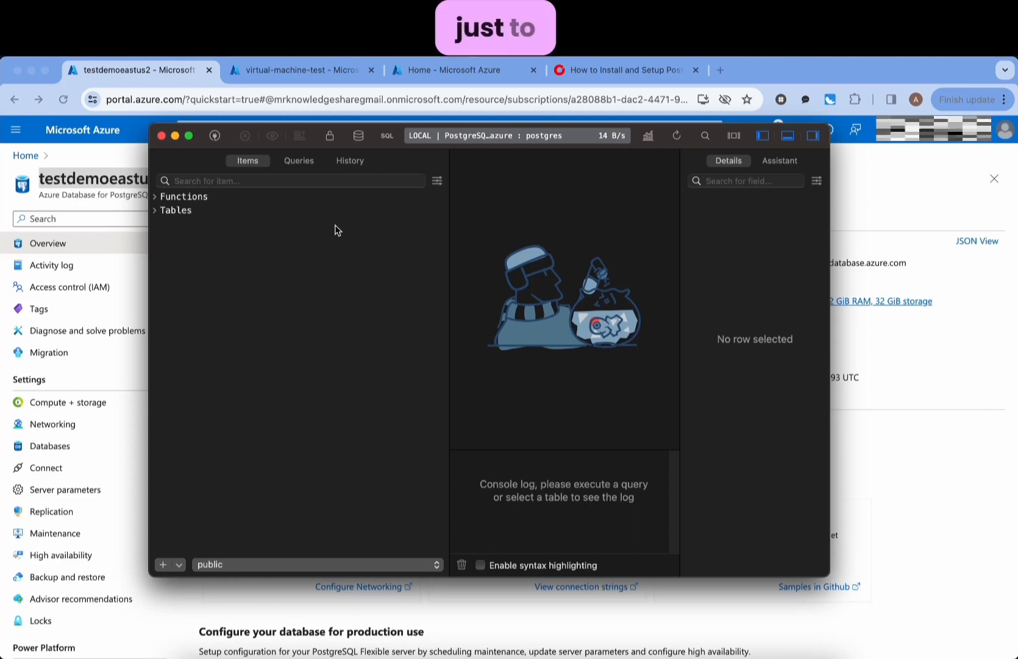
{"action": "left_click", "coordinate": [156, 210]}
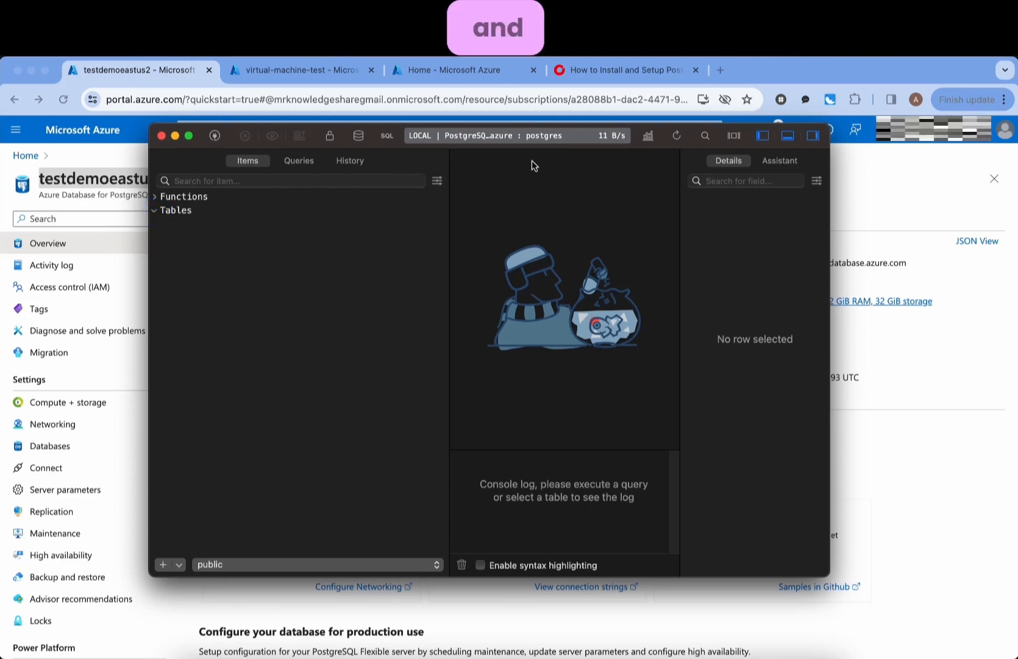
- Add a new table untitled_table_204 and commit it with Cmd+S
{"action": "left_click", "coordinate": [161, 565]}
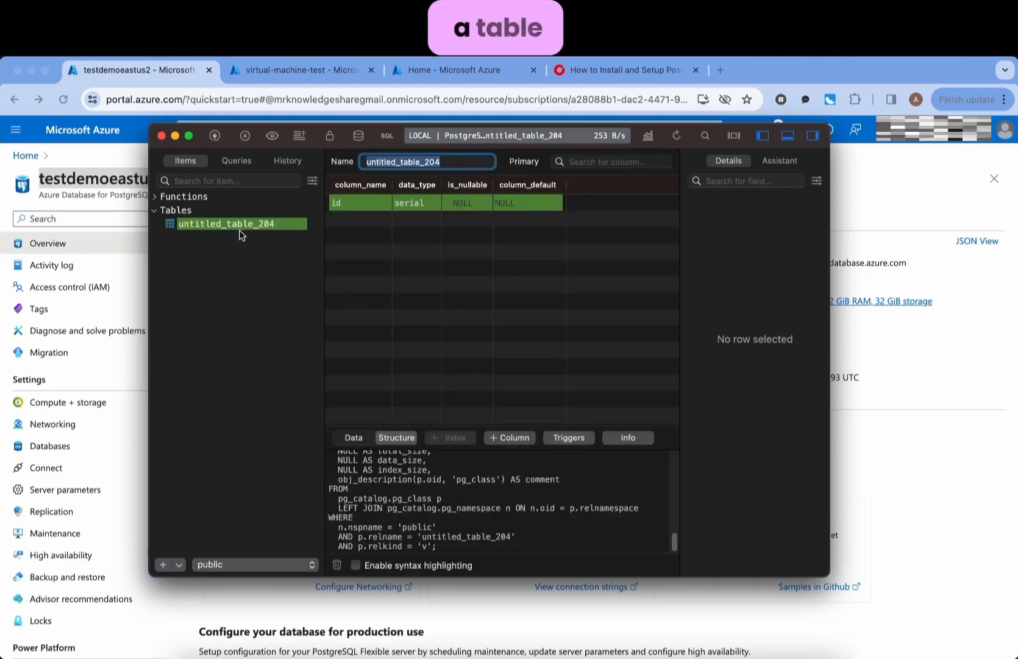
{"action": "left_click", "coordinate": [463, 163]}
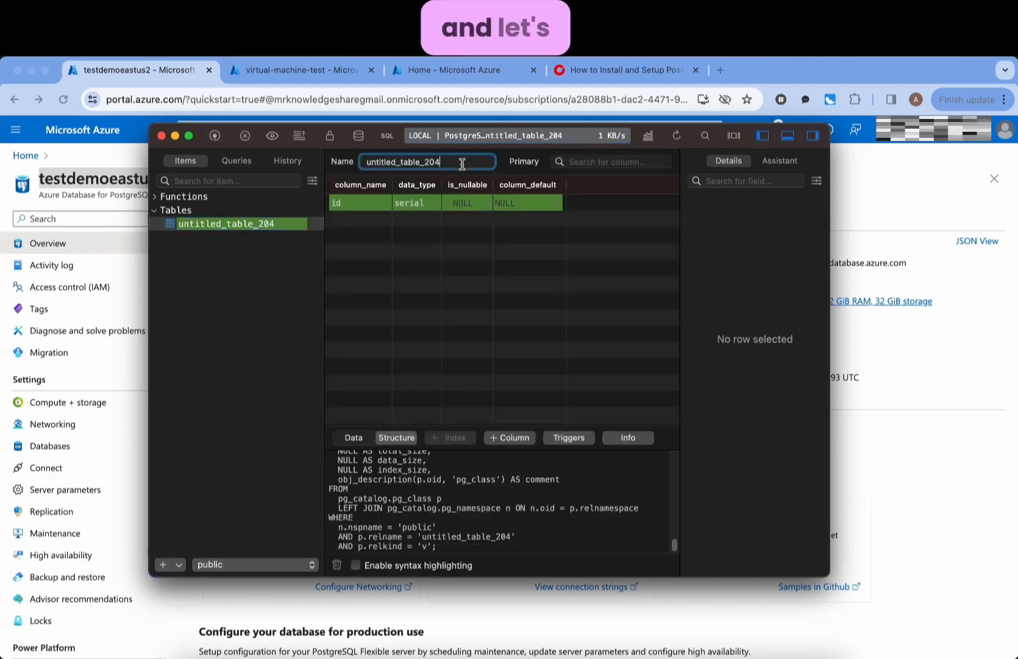
{"action": "double_click", "coordinate": [462, 164]}
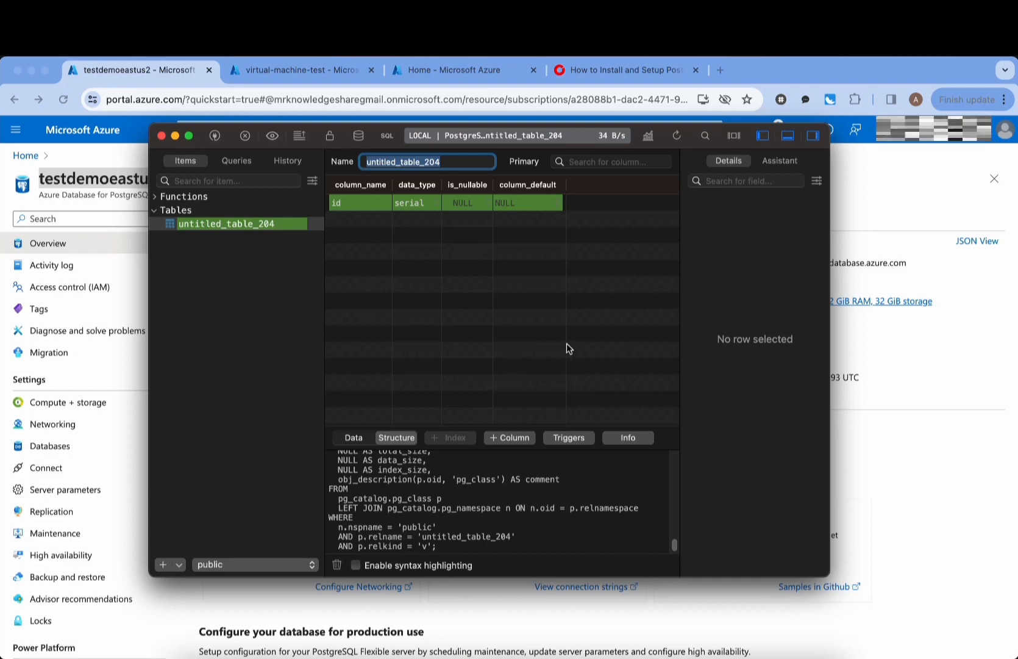
{"action": "key", "text": "super+s"}
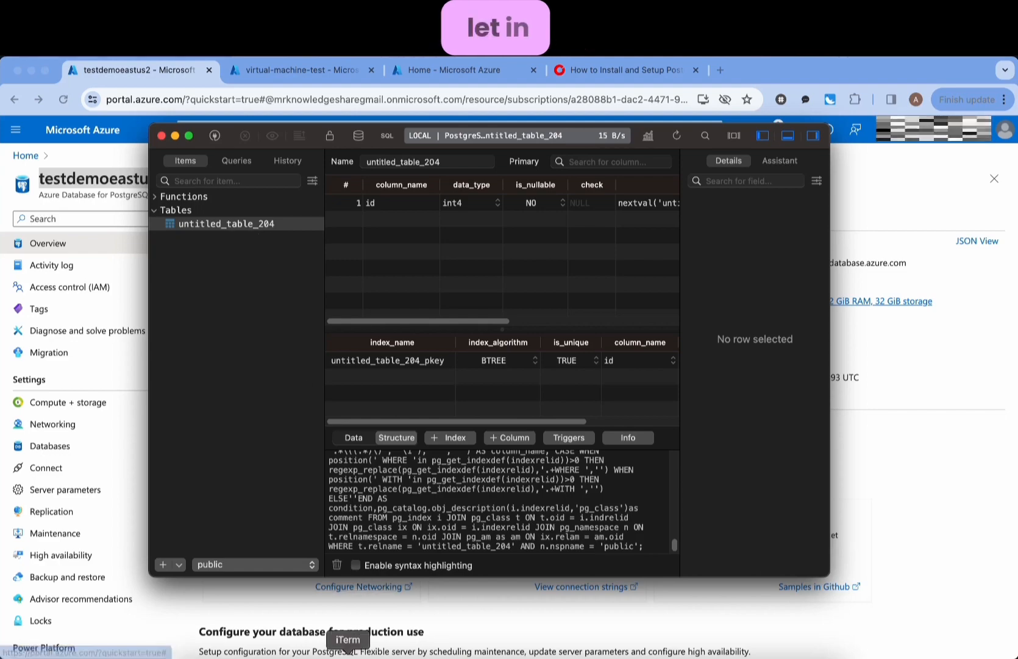
{"action": "left_click", "coordinate": [348, 651]}
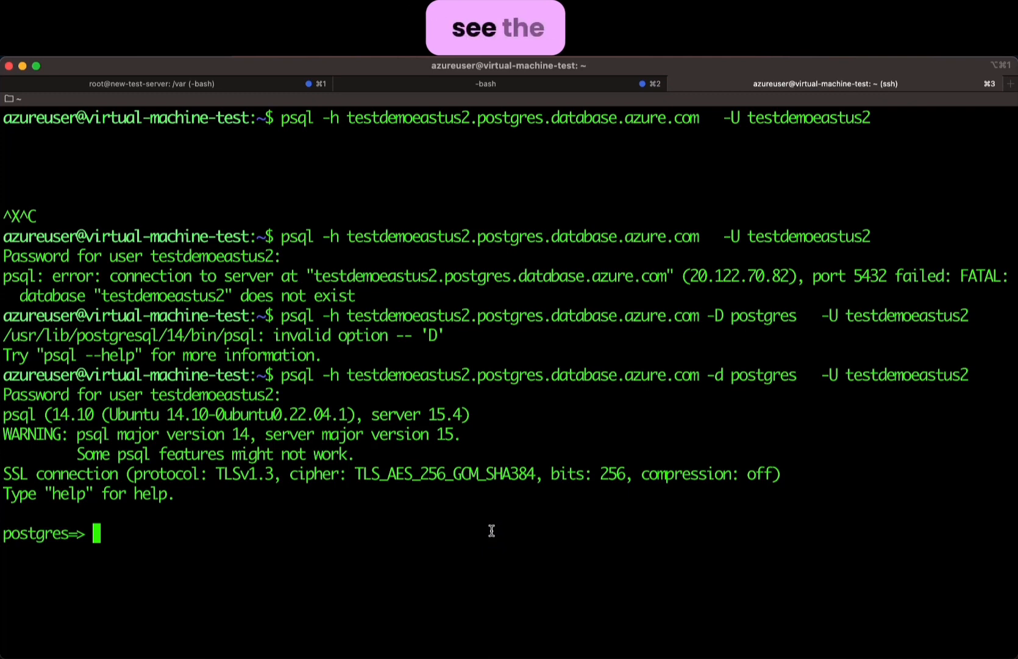
- Run \d in psql and confirm untitled_table_204 and its id sequence are listed
{"action": "key", "text": "Return"}
{"action": "key", "text": "Return"}
{"action": "key", "text": "Return"}
{"action": "key", "text": "Return"}
{"action": "key", "text": "Return"}
{"action": "key", "text": "Return"}
{"action": "key", "text": "Return"}
{"action": "key", "text": "Return"}
{"action": "key", "text": "Return"}
{"action": "key", "text": "Return"}
{"action": "key", "text": "Return"}
{"action": "key", "text": "Return"}
{"action": "key", "text": "Return"}
{"action": "key", "text": "Return"}
{"action": "key", "text": "Return"}
{"action": "key", "text": "Return"}
{"action": "key", "text": "Return"}
{"action": "key", "text": "Return"}
{"action": "key", "text": "Return"}
{"action": "key", "text": "Return"}
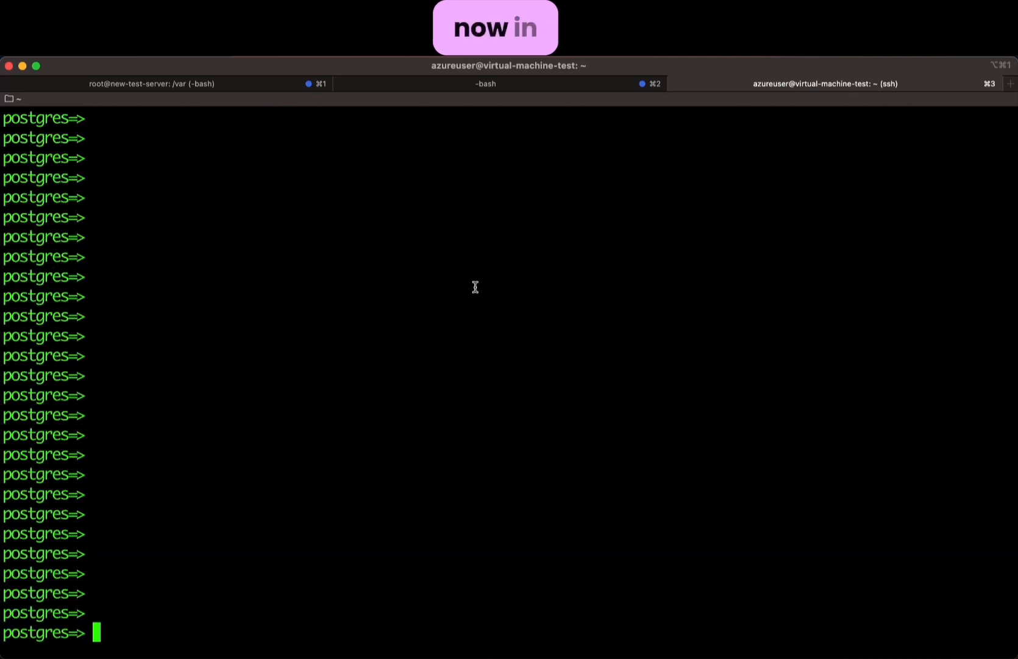
{"action": "type", "text": "\\"}
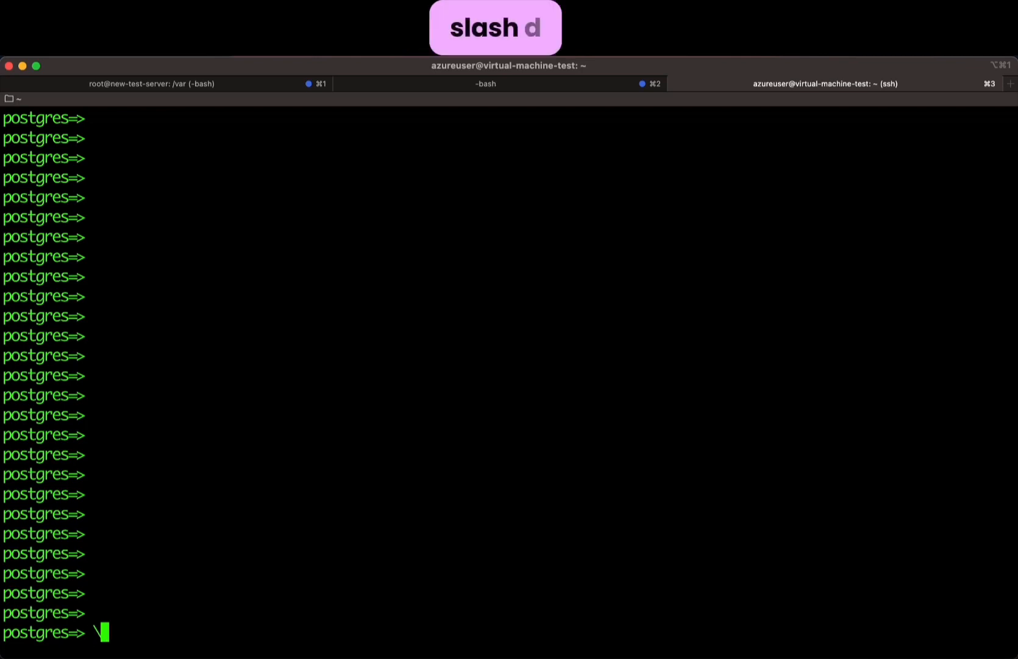
{"action": "type", "text": "d"}
{"action": "key", "text": "Return"}
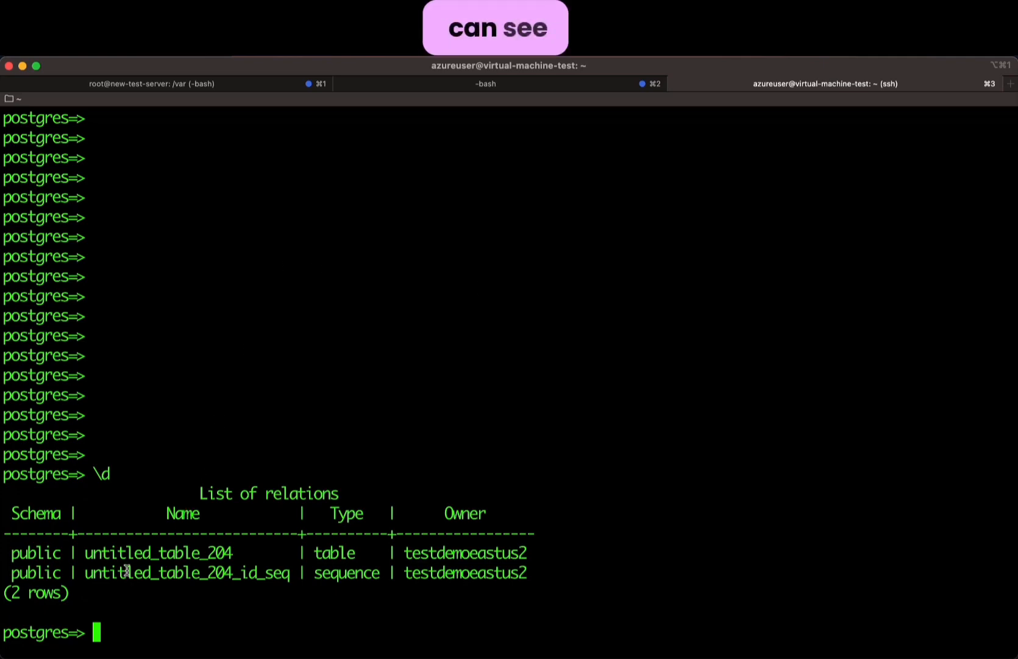
{"action": "left_click_drag", "start_coordinate": [84, 553], "coordinate": [242, 553]}
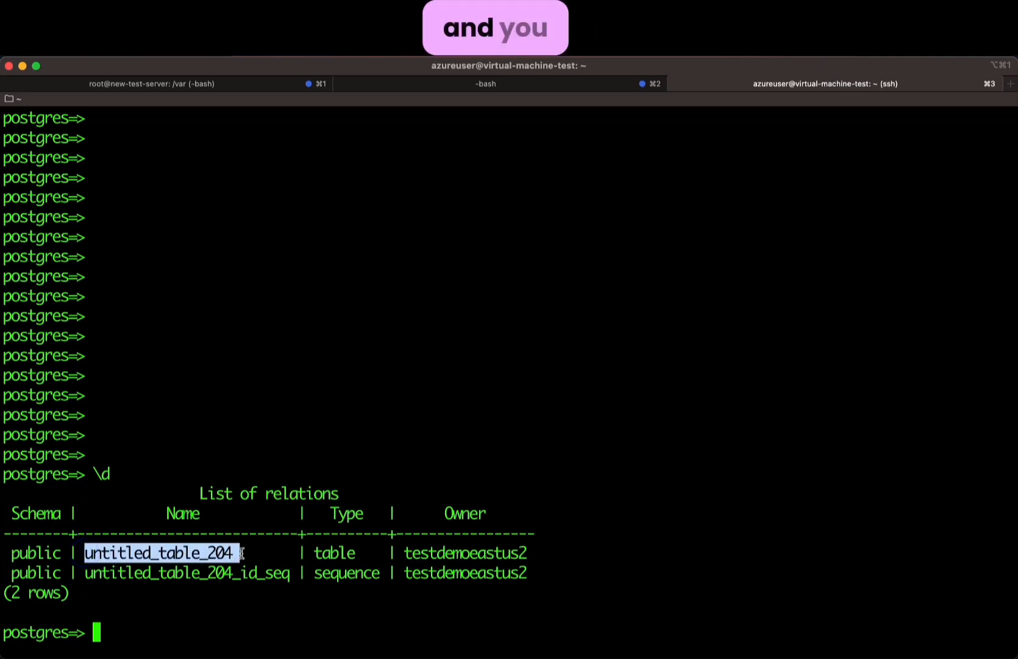
{"action": "left_click", "coordinate": [583, 493]}
{"action": "left_click", "coordinate": [487, 657]}
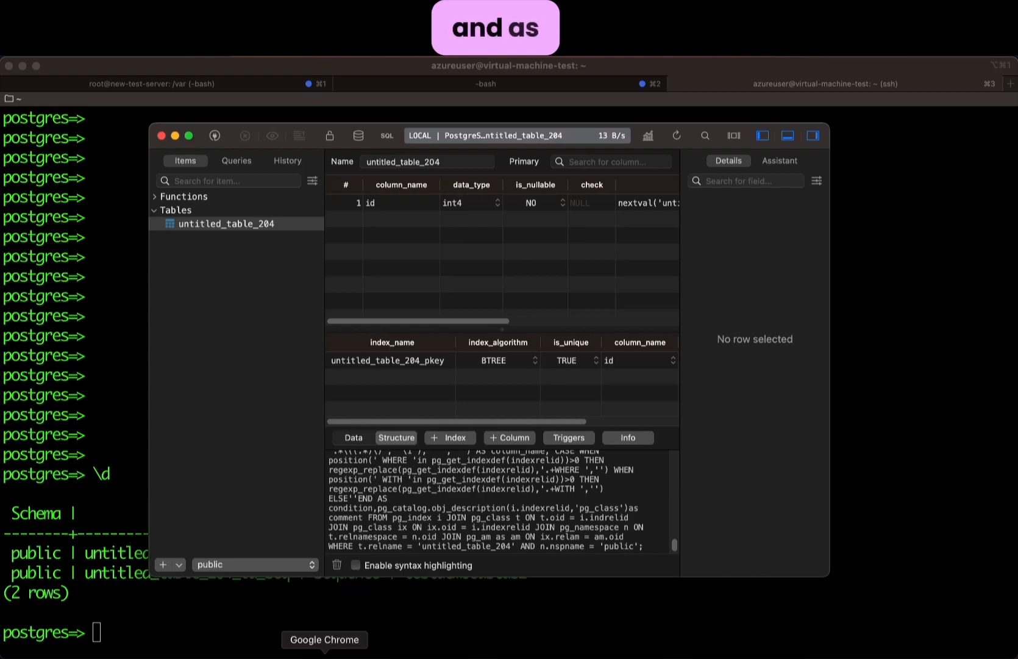
- Show testdemoeastus2's Networking page with the virtualmachine firewall rule for 20.55.5.143
{"action": "left_click", "coordinate": [325, 657]}
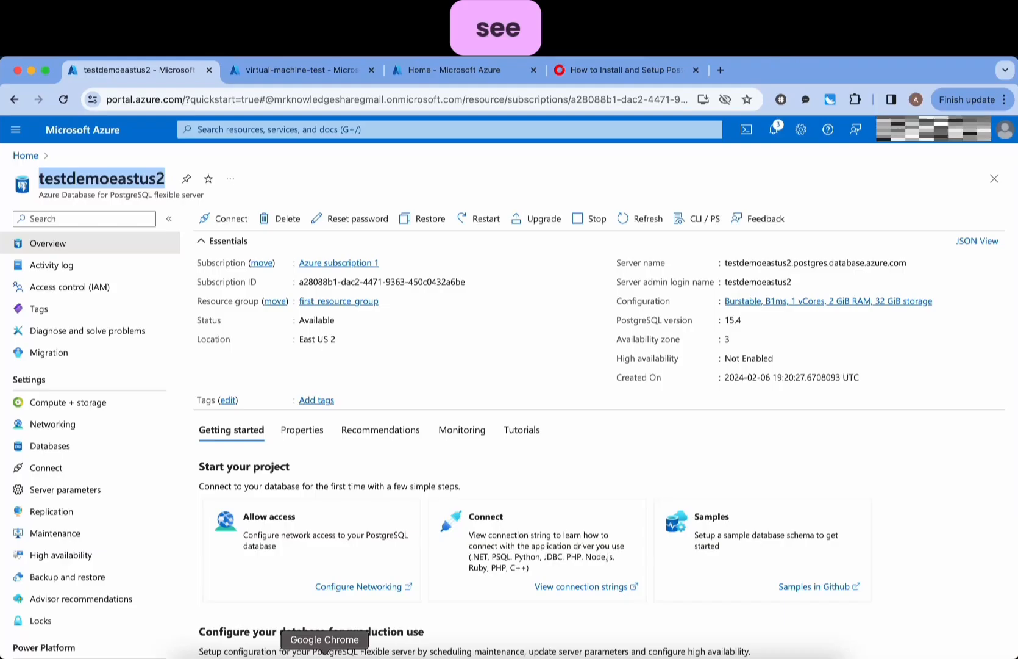
{"action": "left_click", "coordinate": [99, 425]}
{"action": "scroll", "coordinate": [443, 458], "scroll_direction": "down", "scroll_amount": 2}
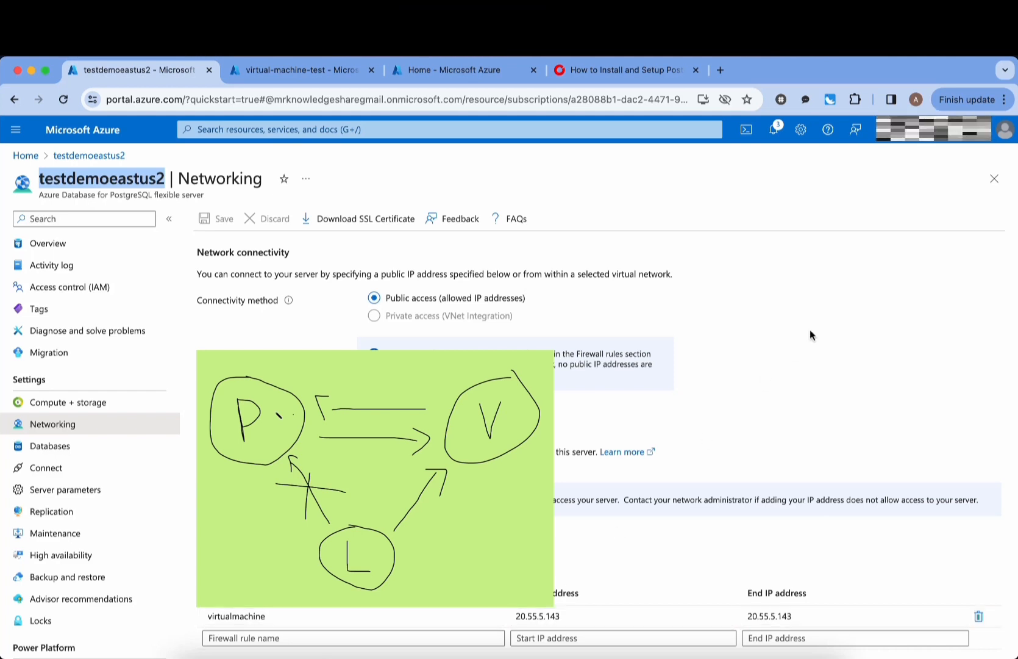
{"action": "left_click", "coordinate": [97, 180]}
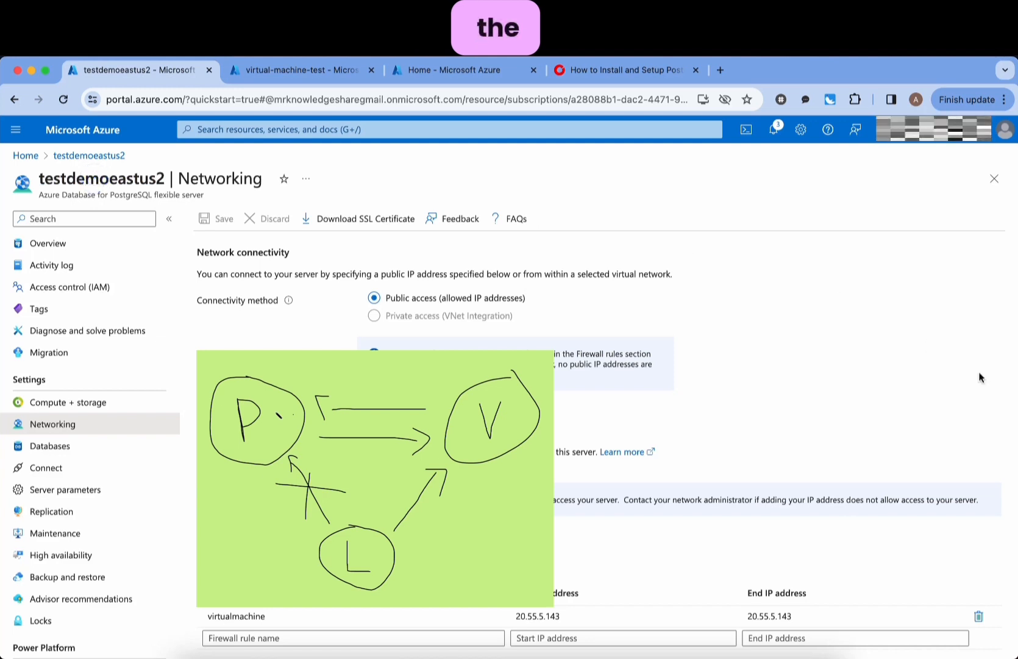